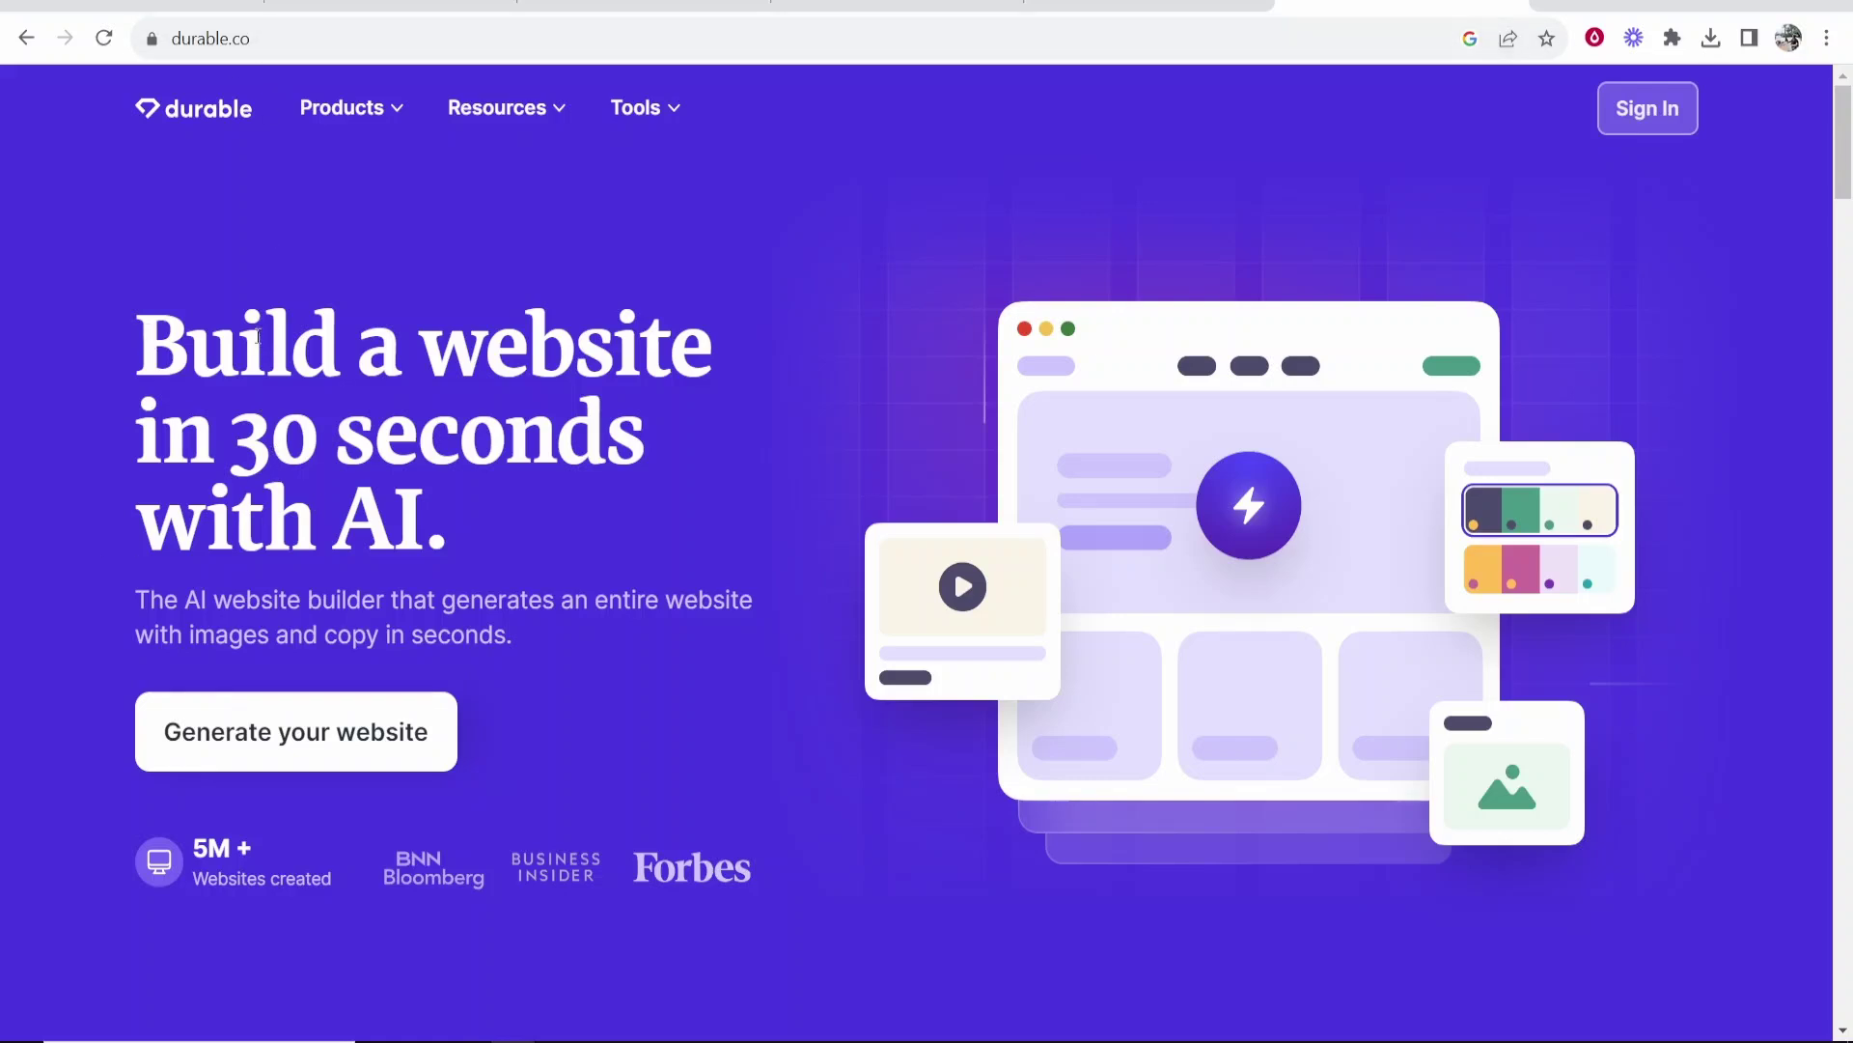
Step: Highlight the 'Build a website in 30 seconds with AI' headline on Durable's homepage, then clear the selection
drag(701, 427, 680, 480)
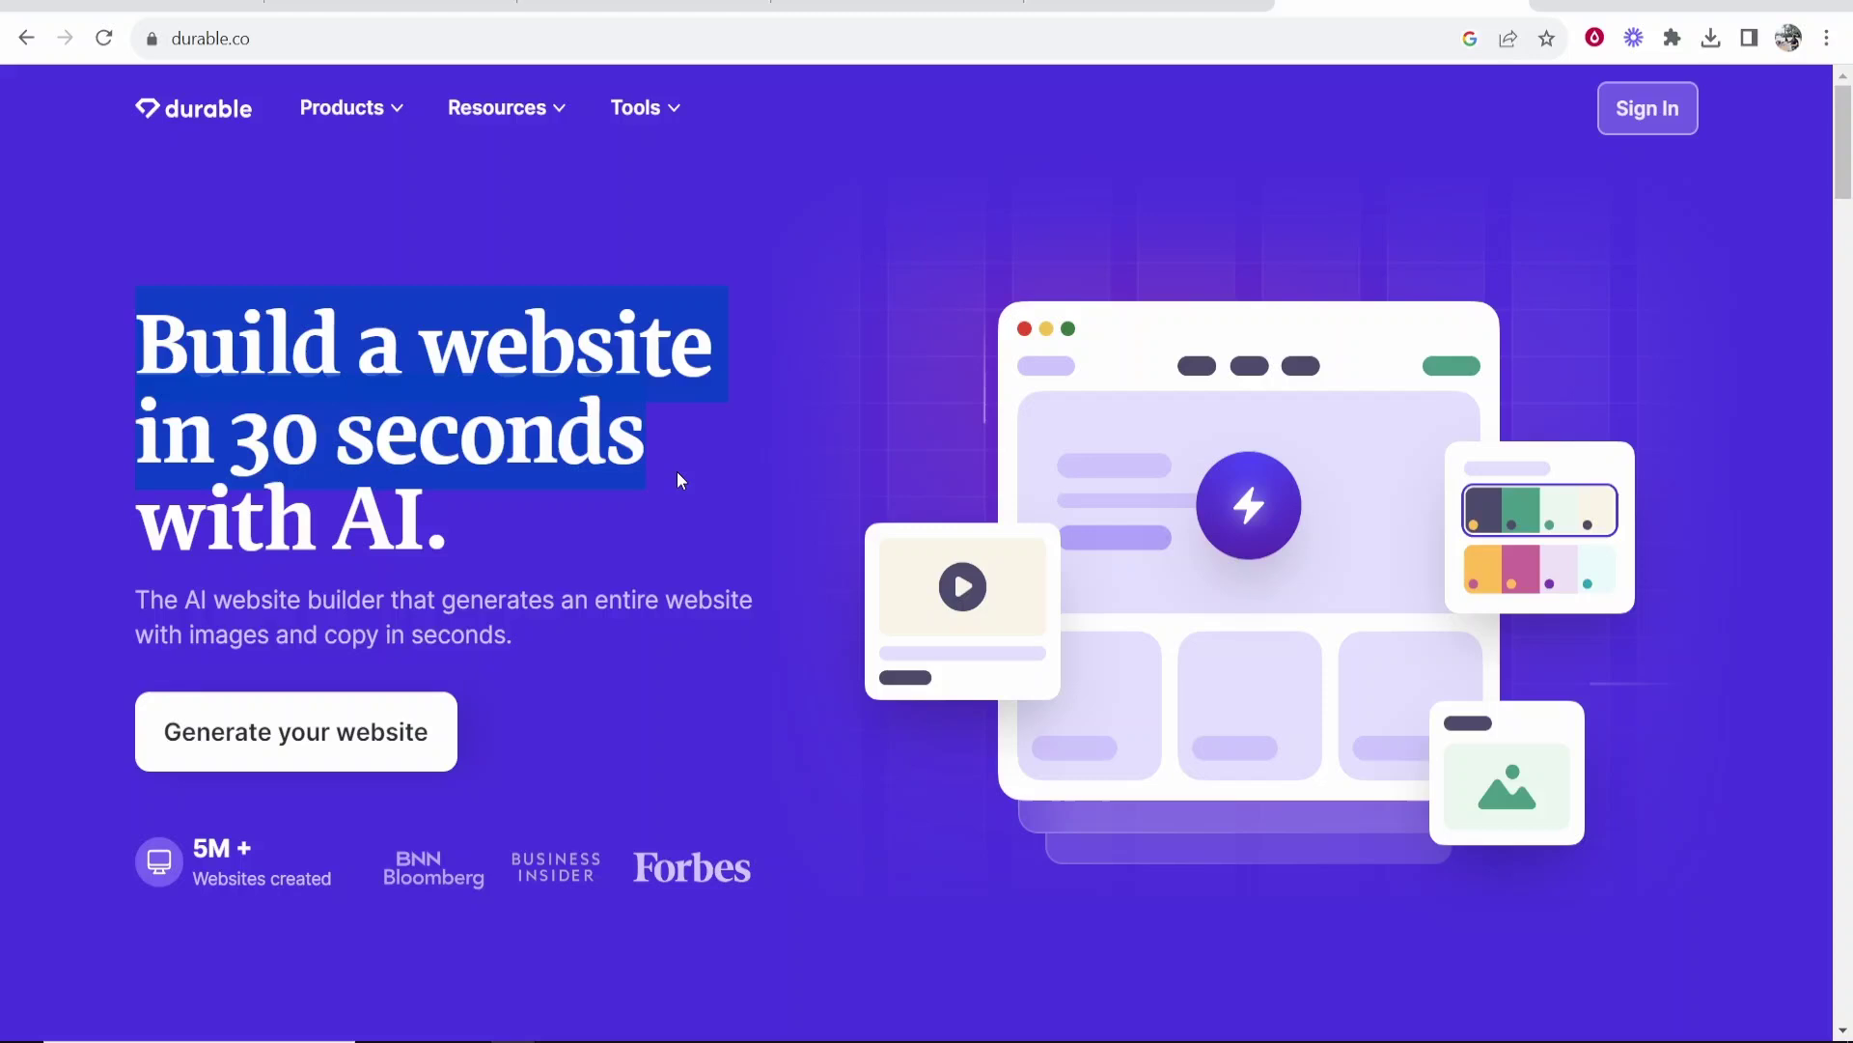
drag(440, 568, 95, 497)
click(198, 343)
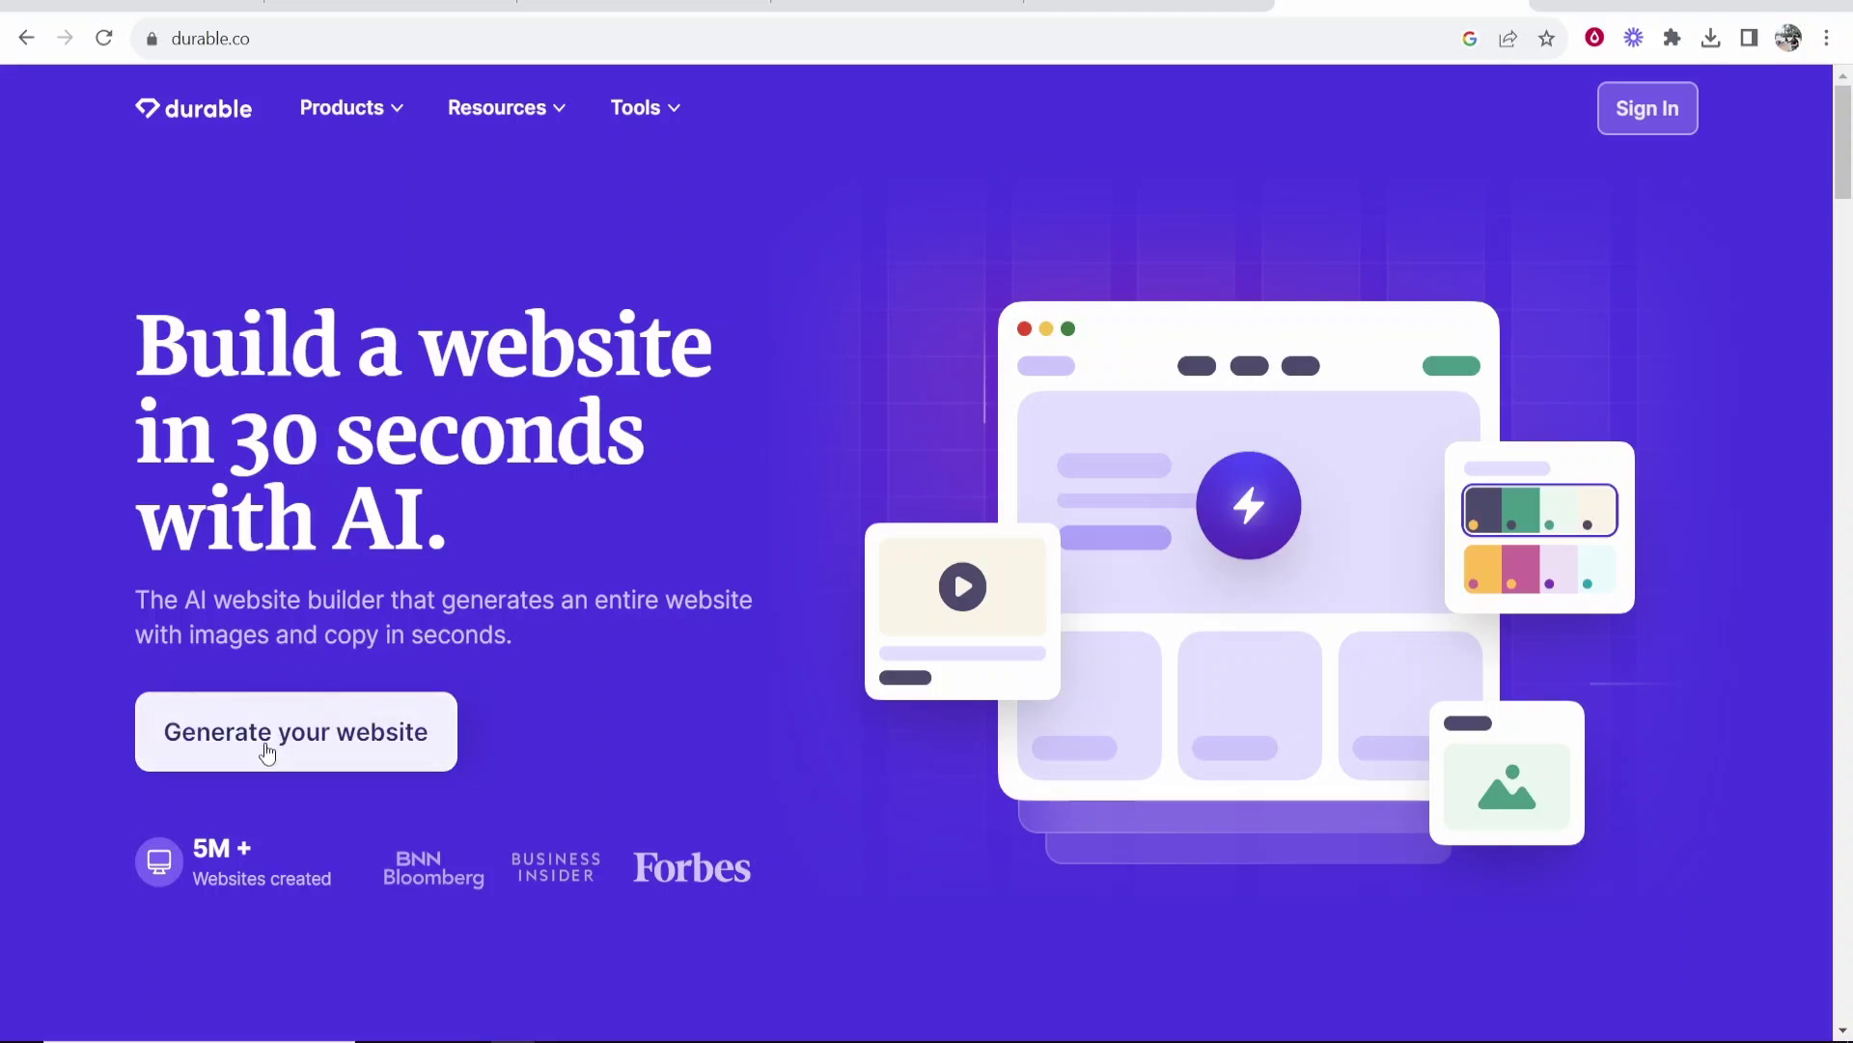
Step: Start a new website with Gardening as the industry and London, UK as the location
click(309, 741)
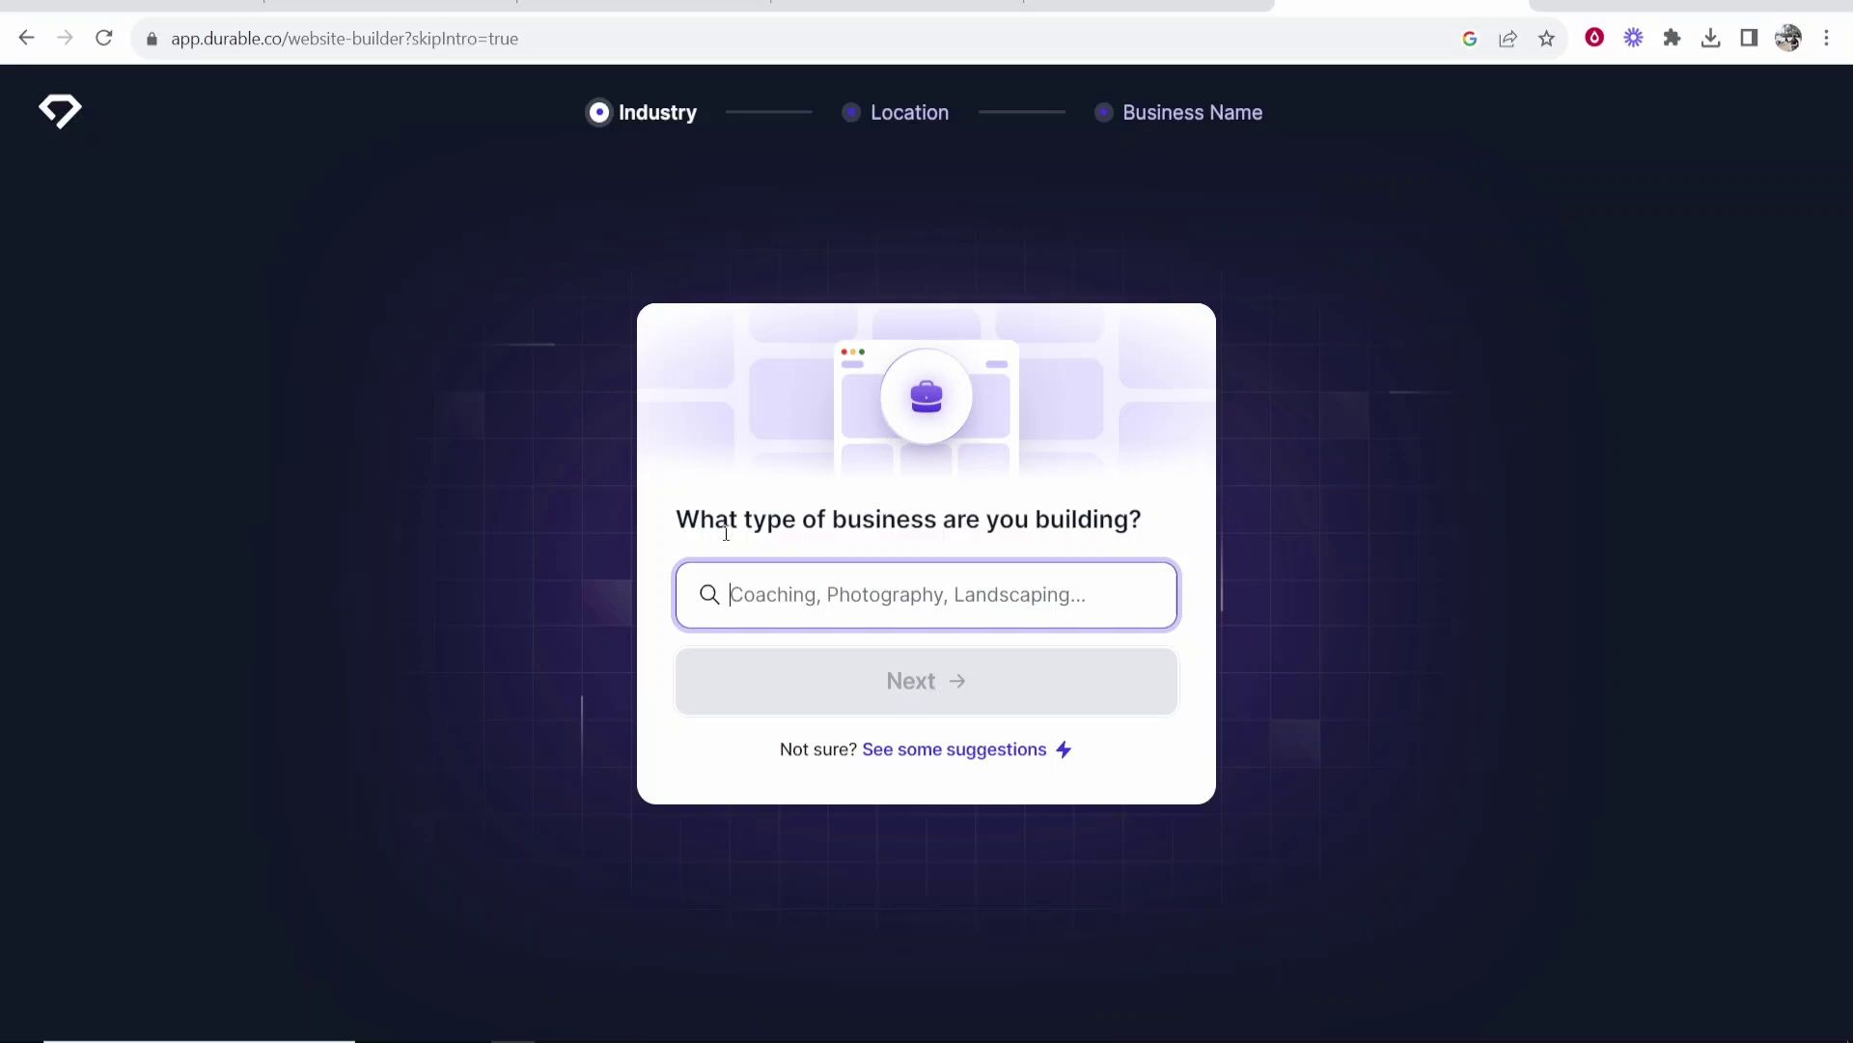
click(954, 601)
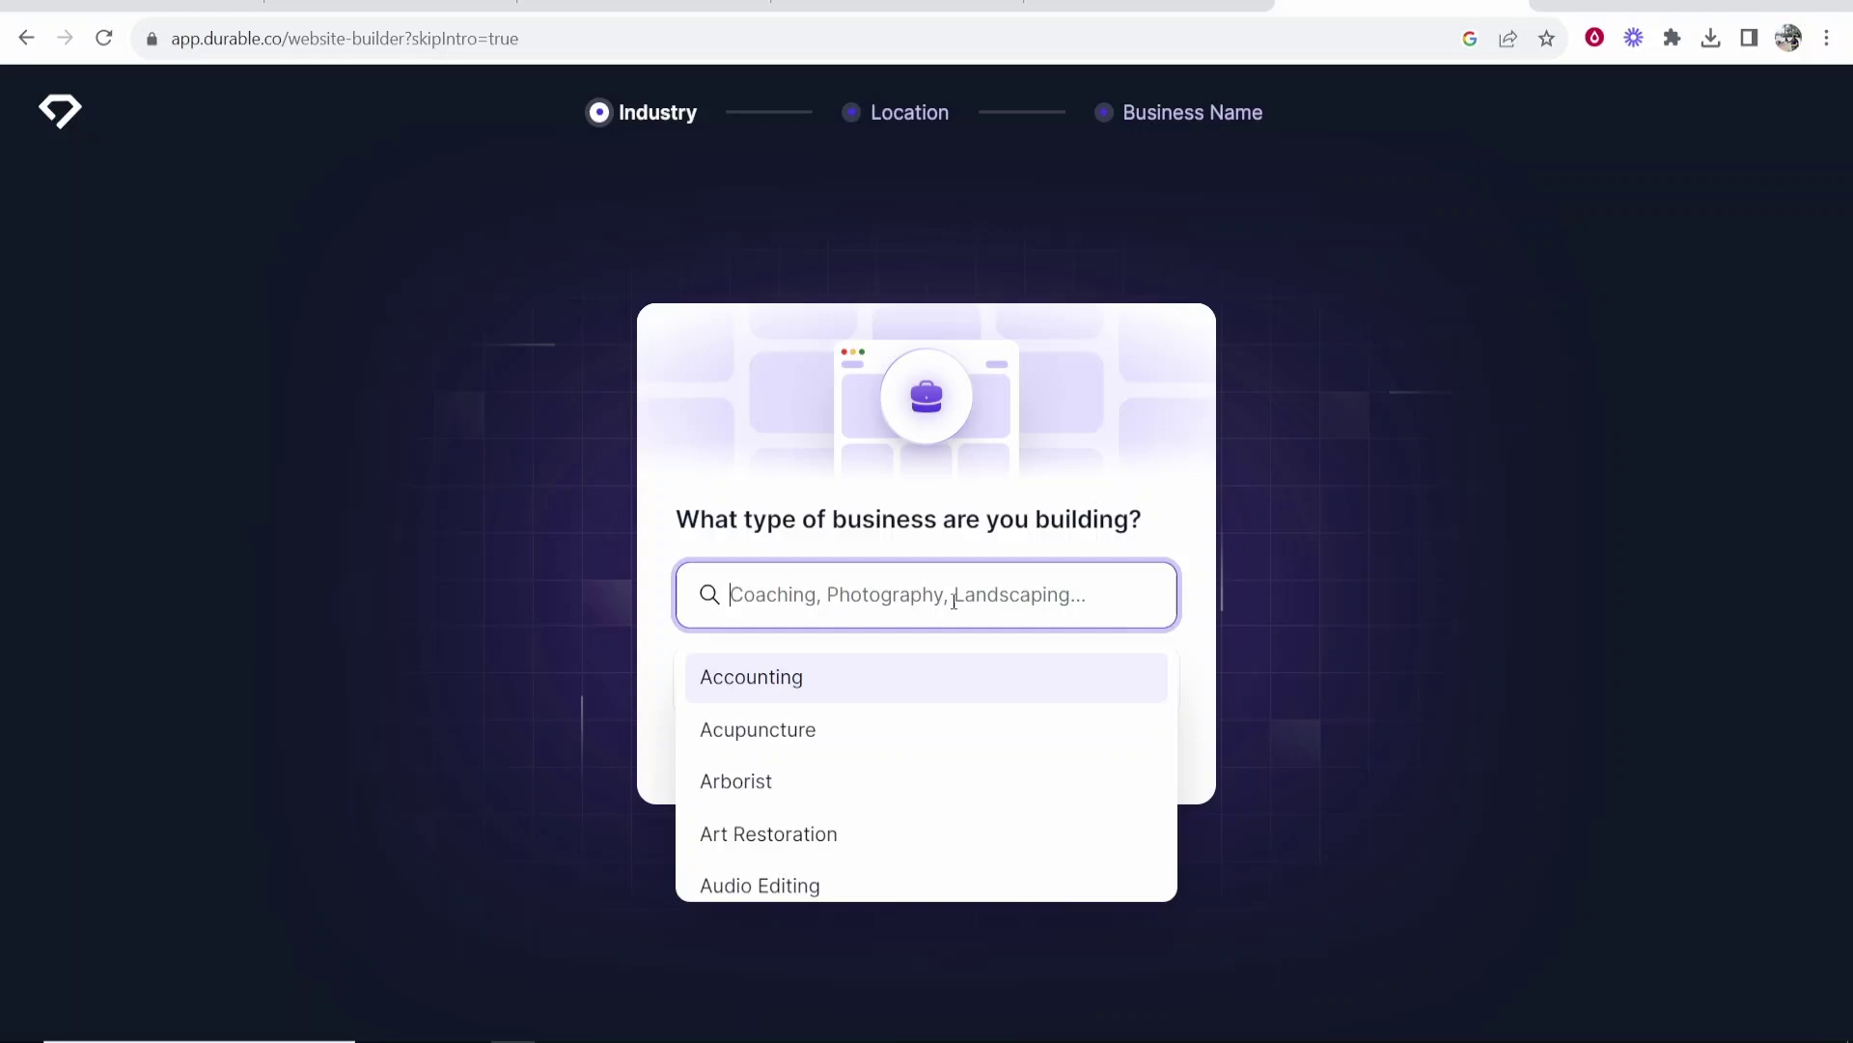
text(Garden)
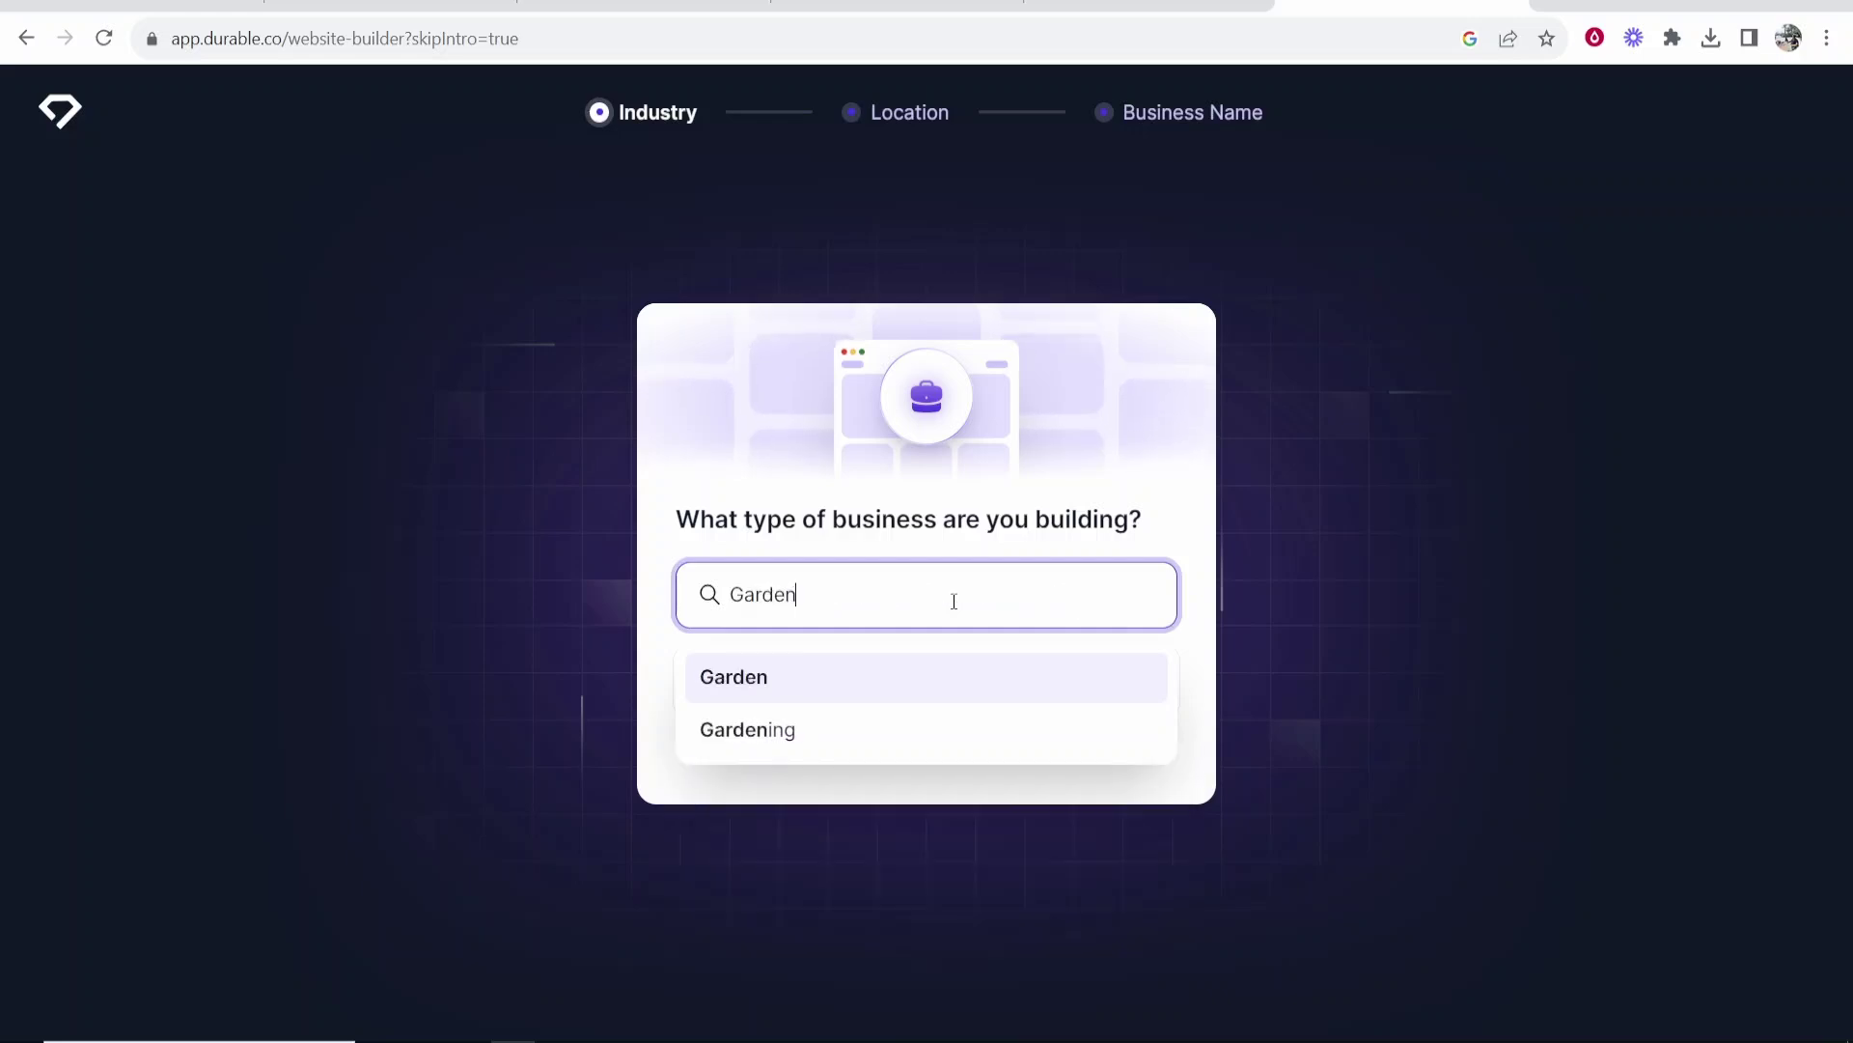
text(ing)
click(946, 676)
click(942, 678)
text(London)
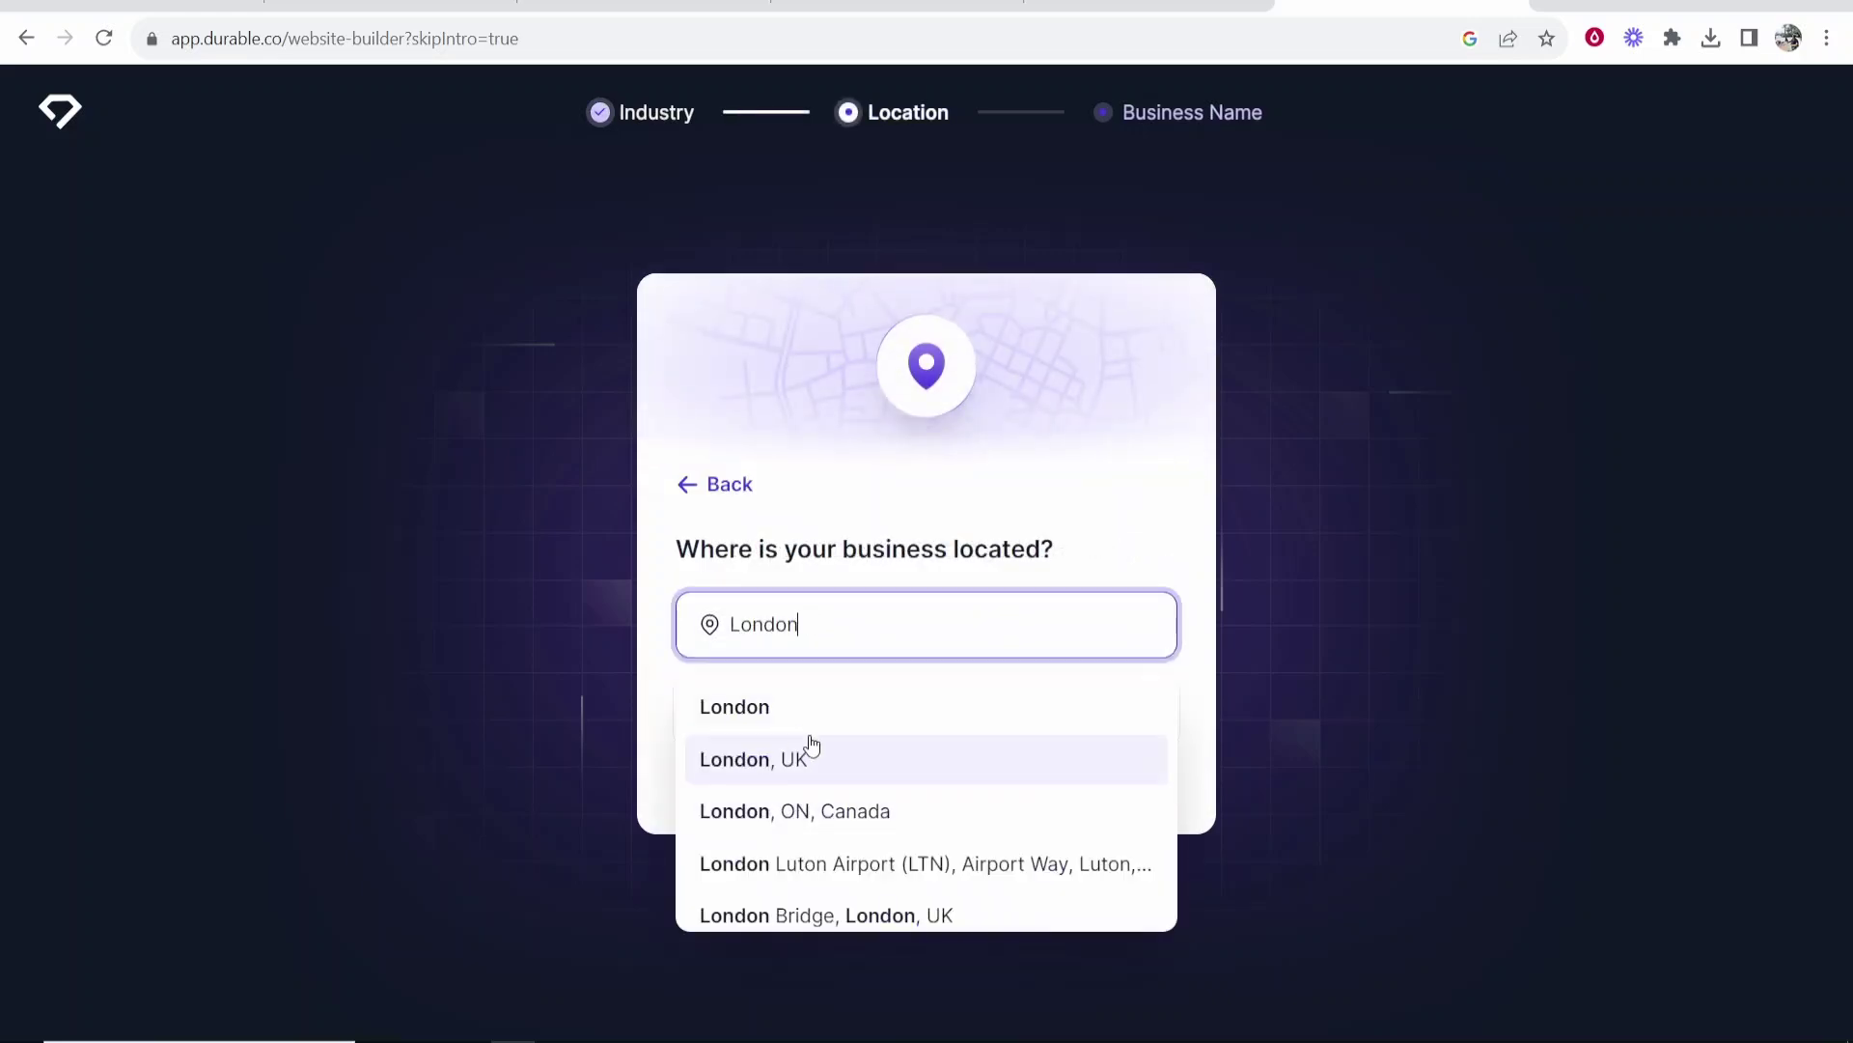
click(803, 758)
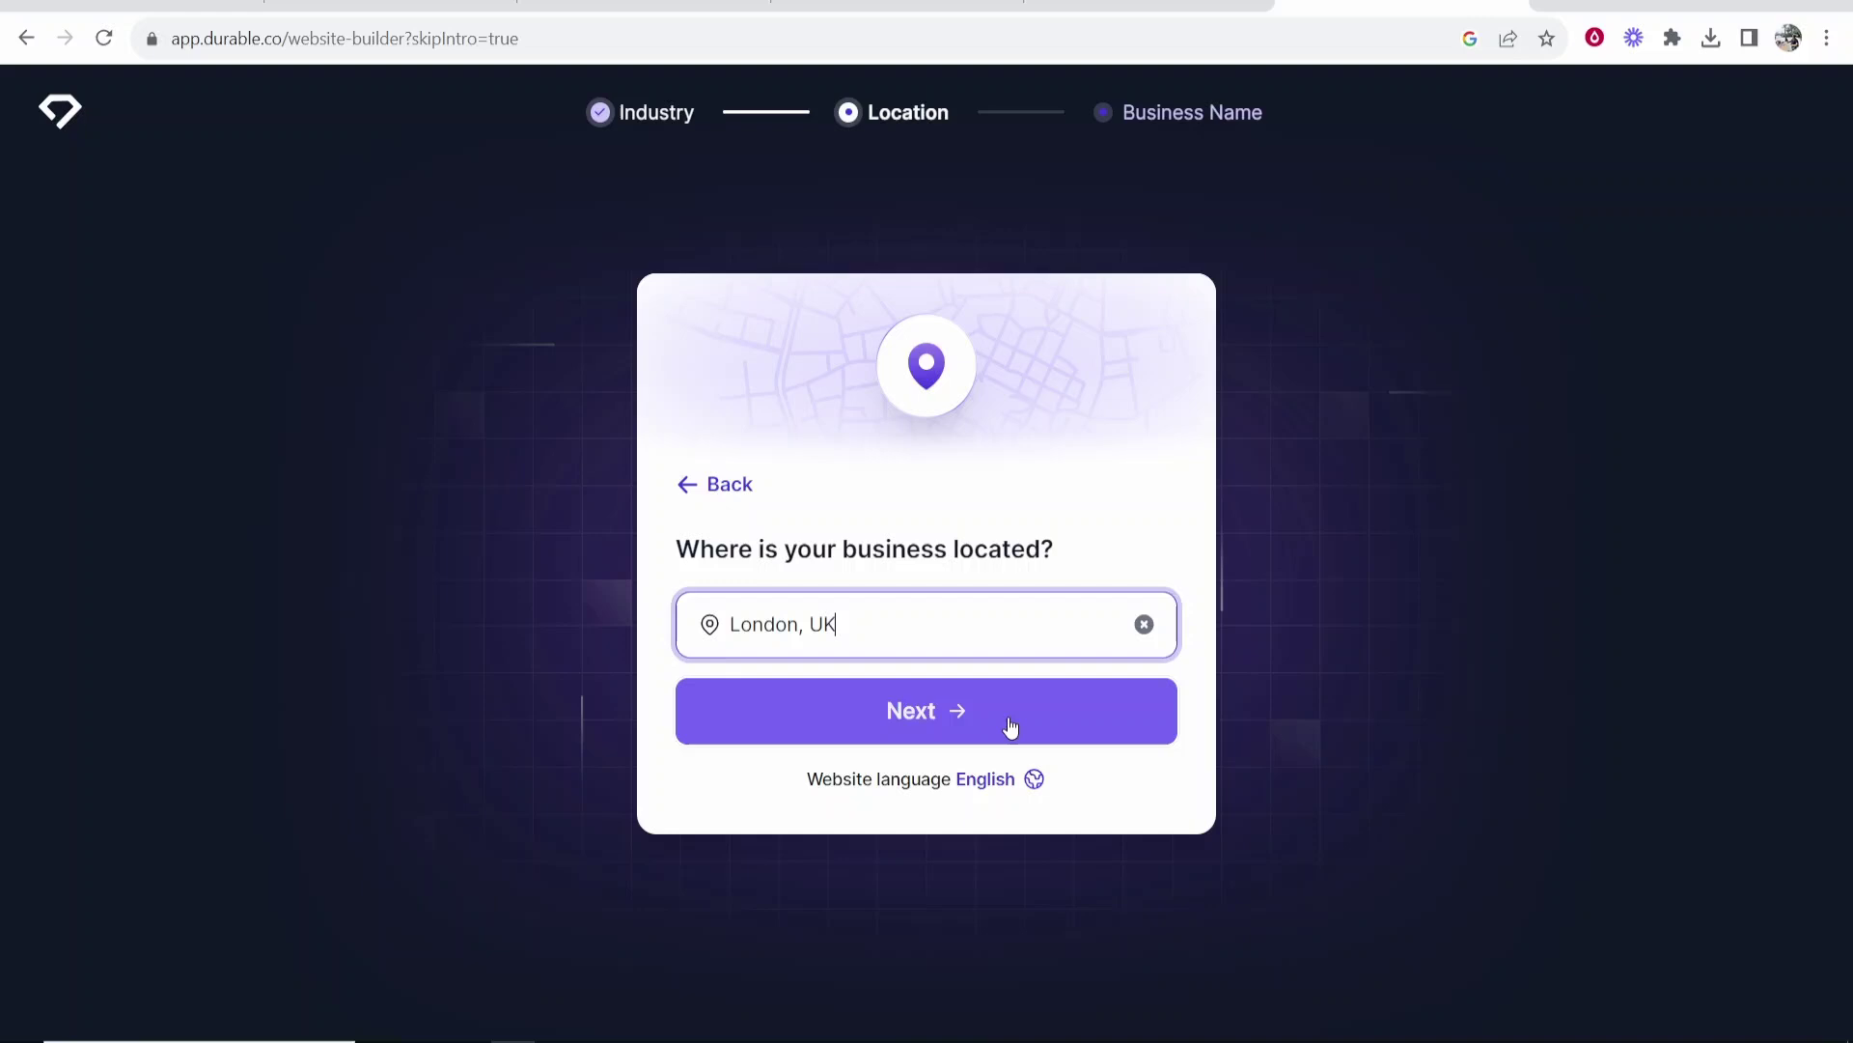
Step: Enter 'KB Gardening' as the business name and generate the website
click(928, 709)
click(851, 616)
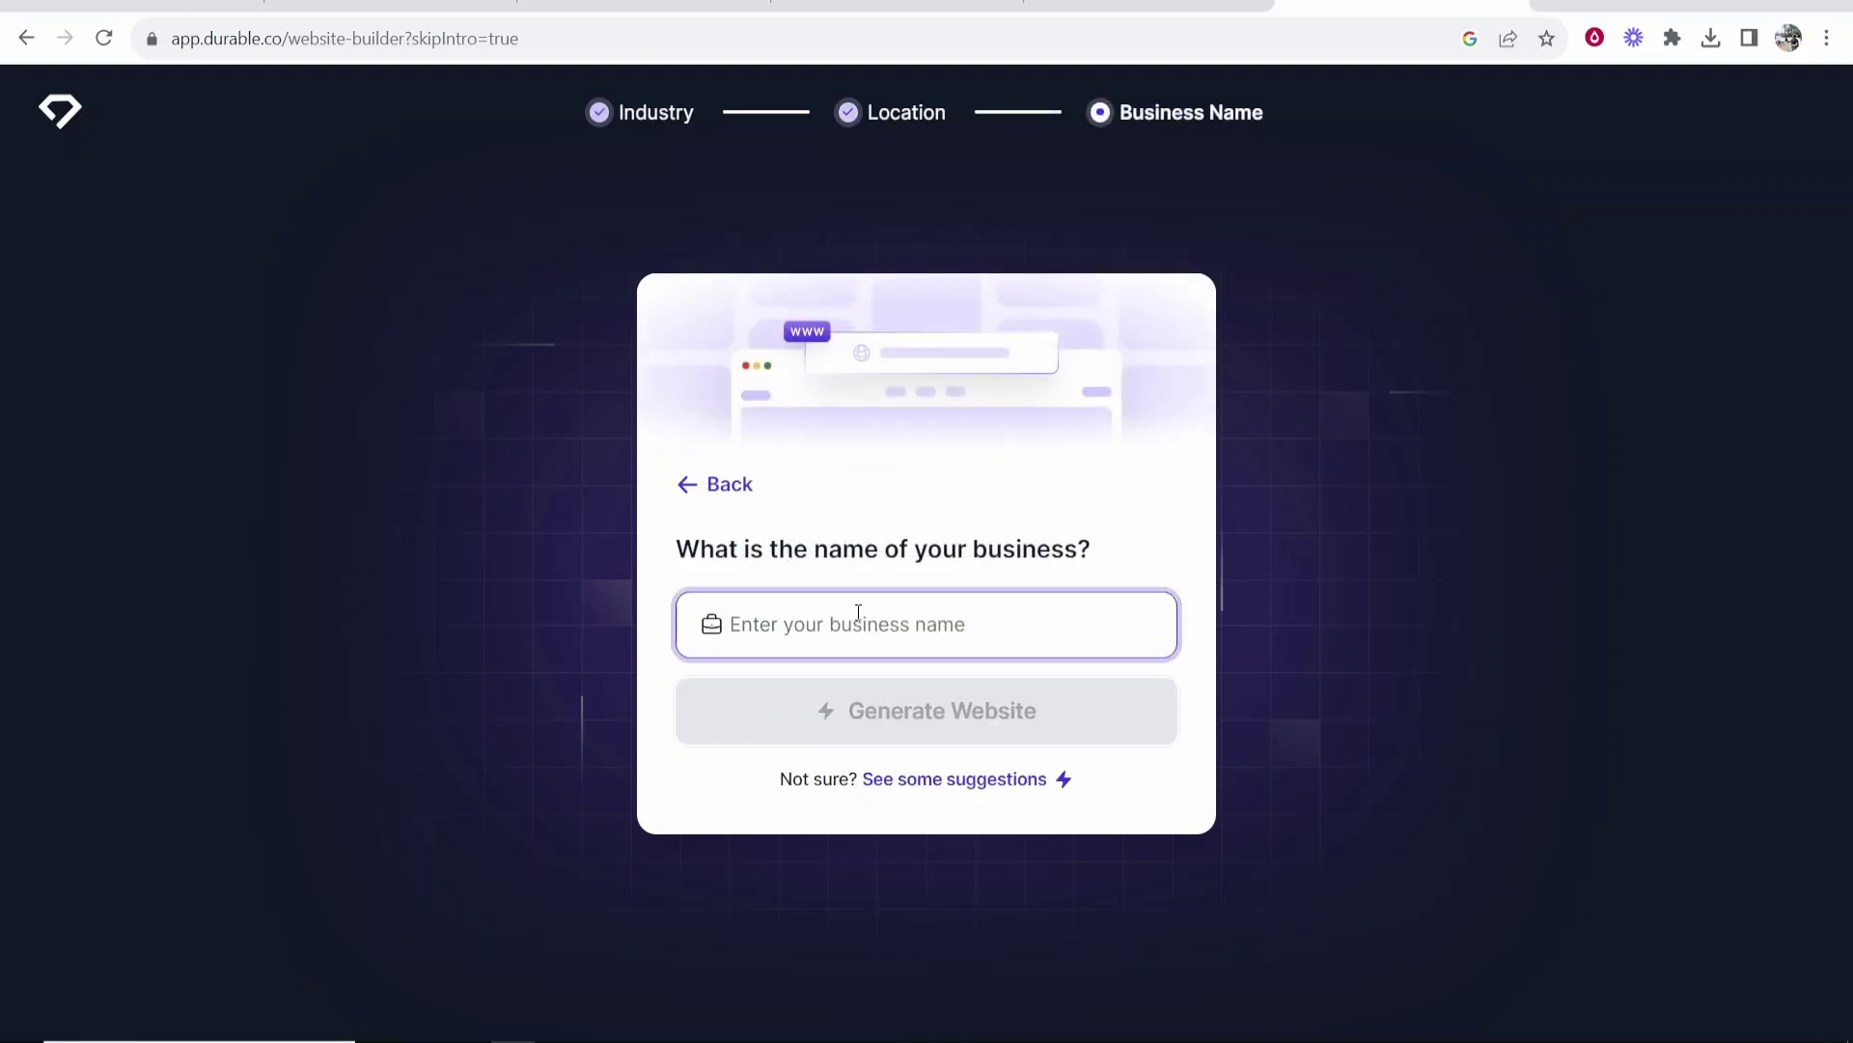
text(KB)
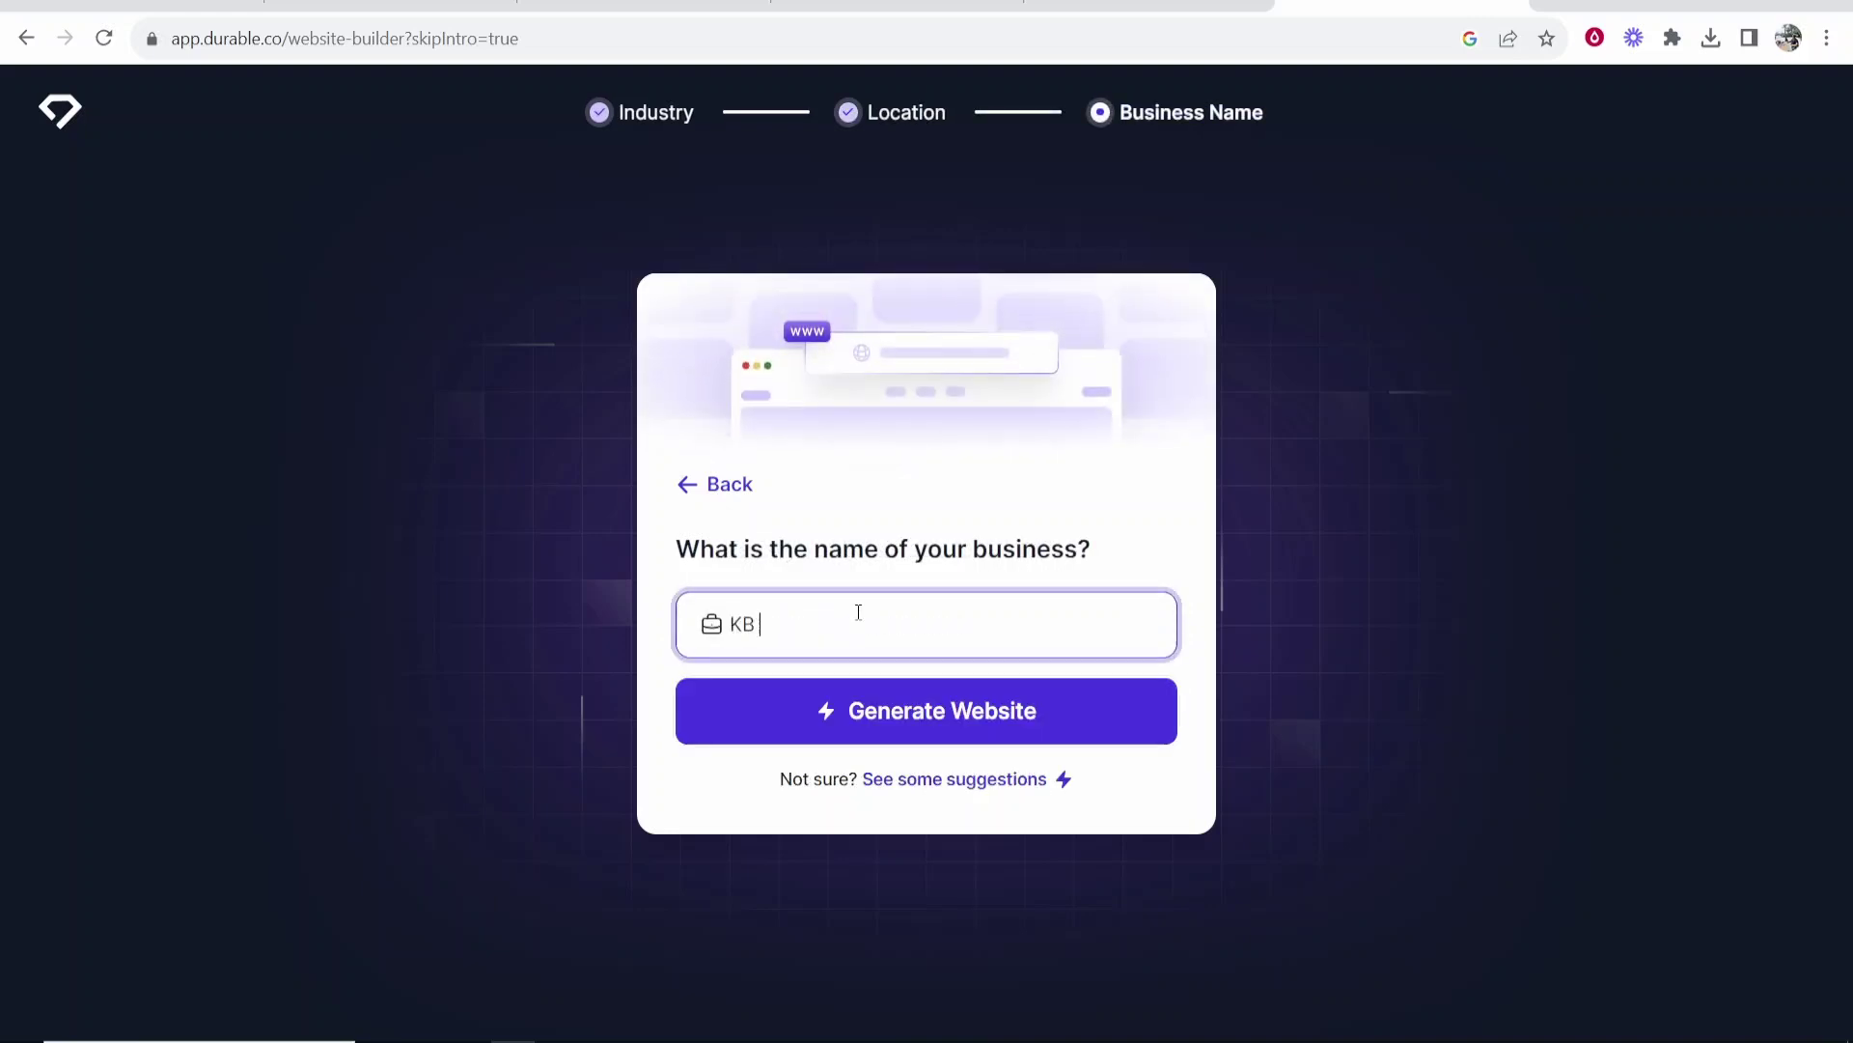
text( Gardening)
drag(885, 625, 697, 618)
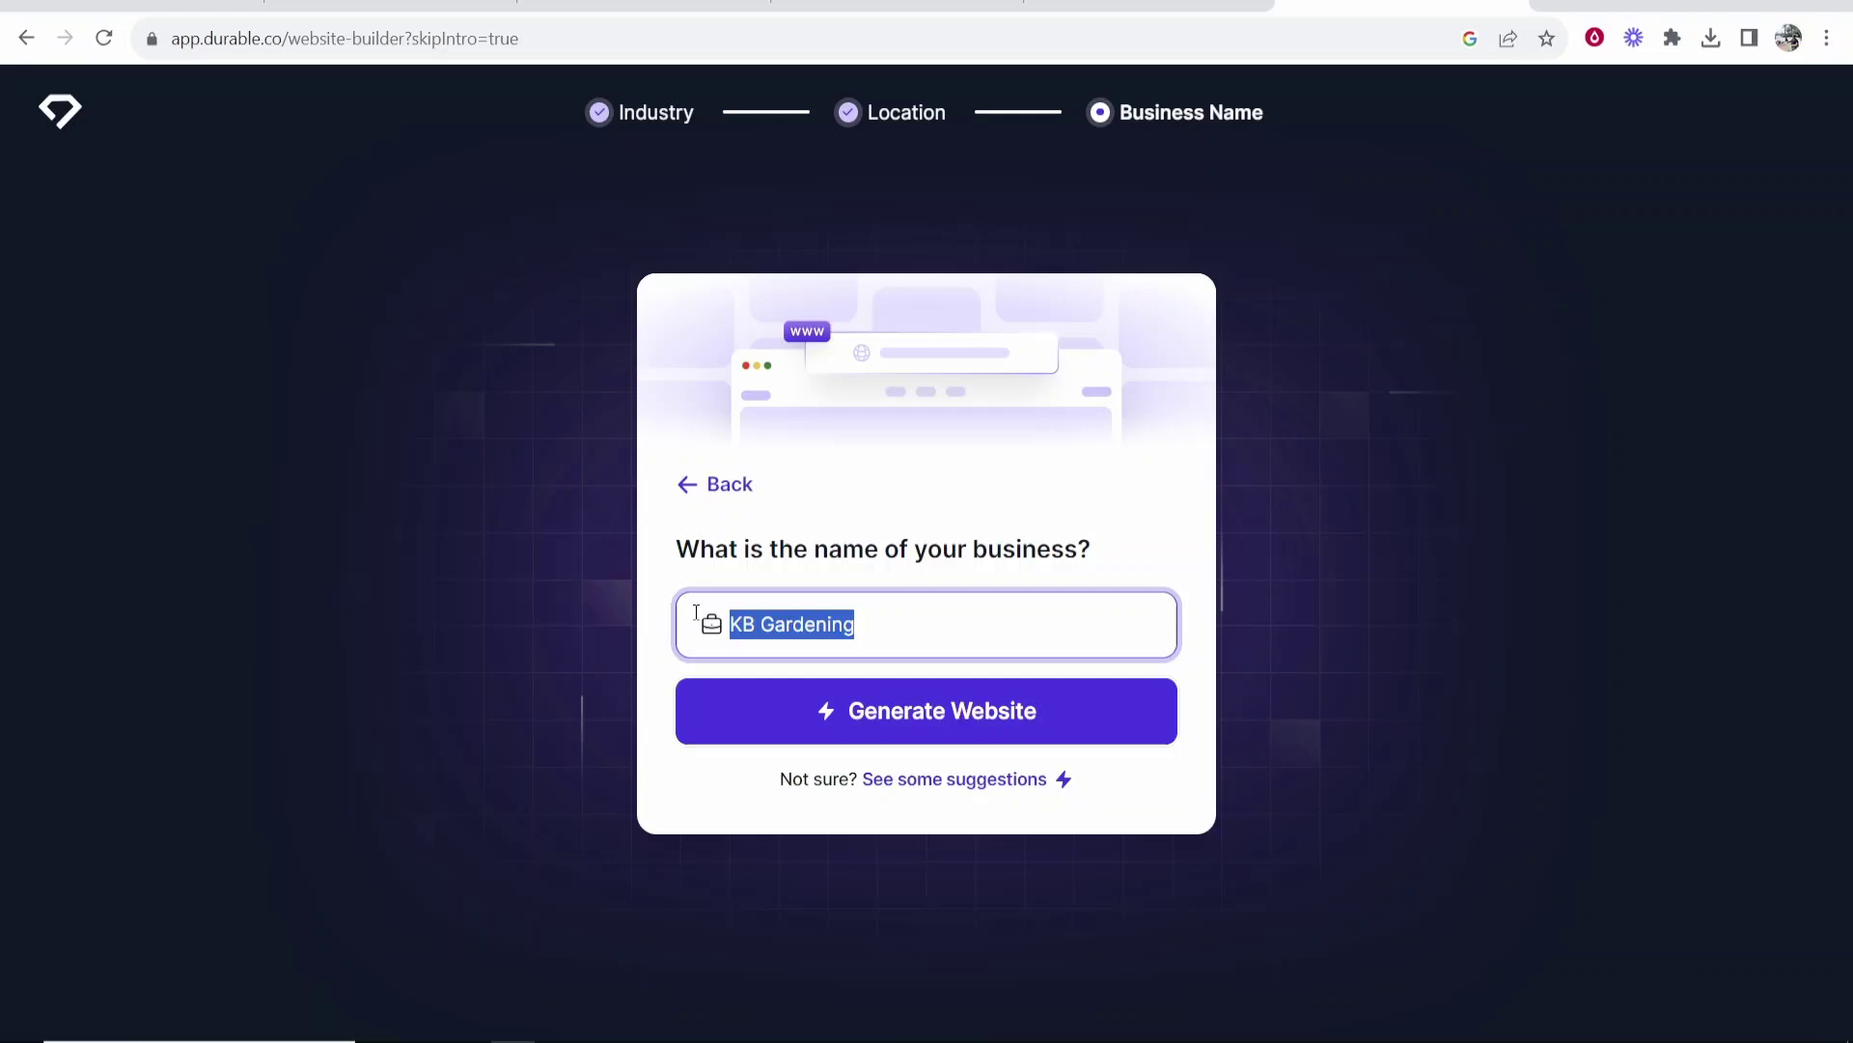
click(930, 473)
click(873, 709)
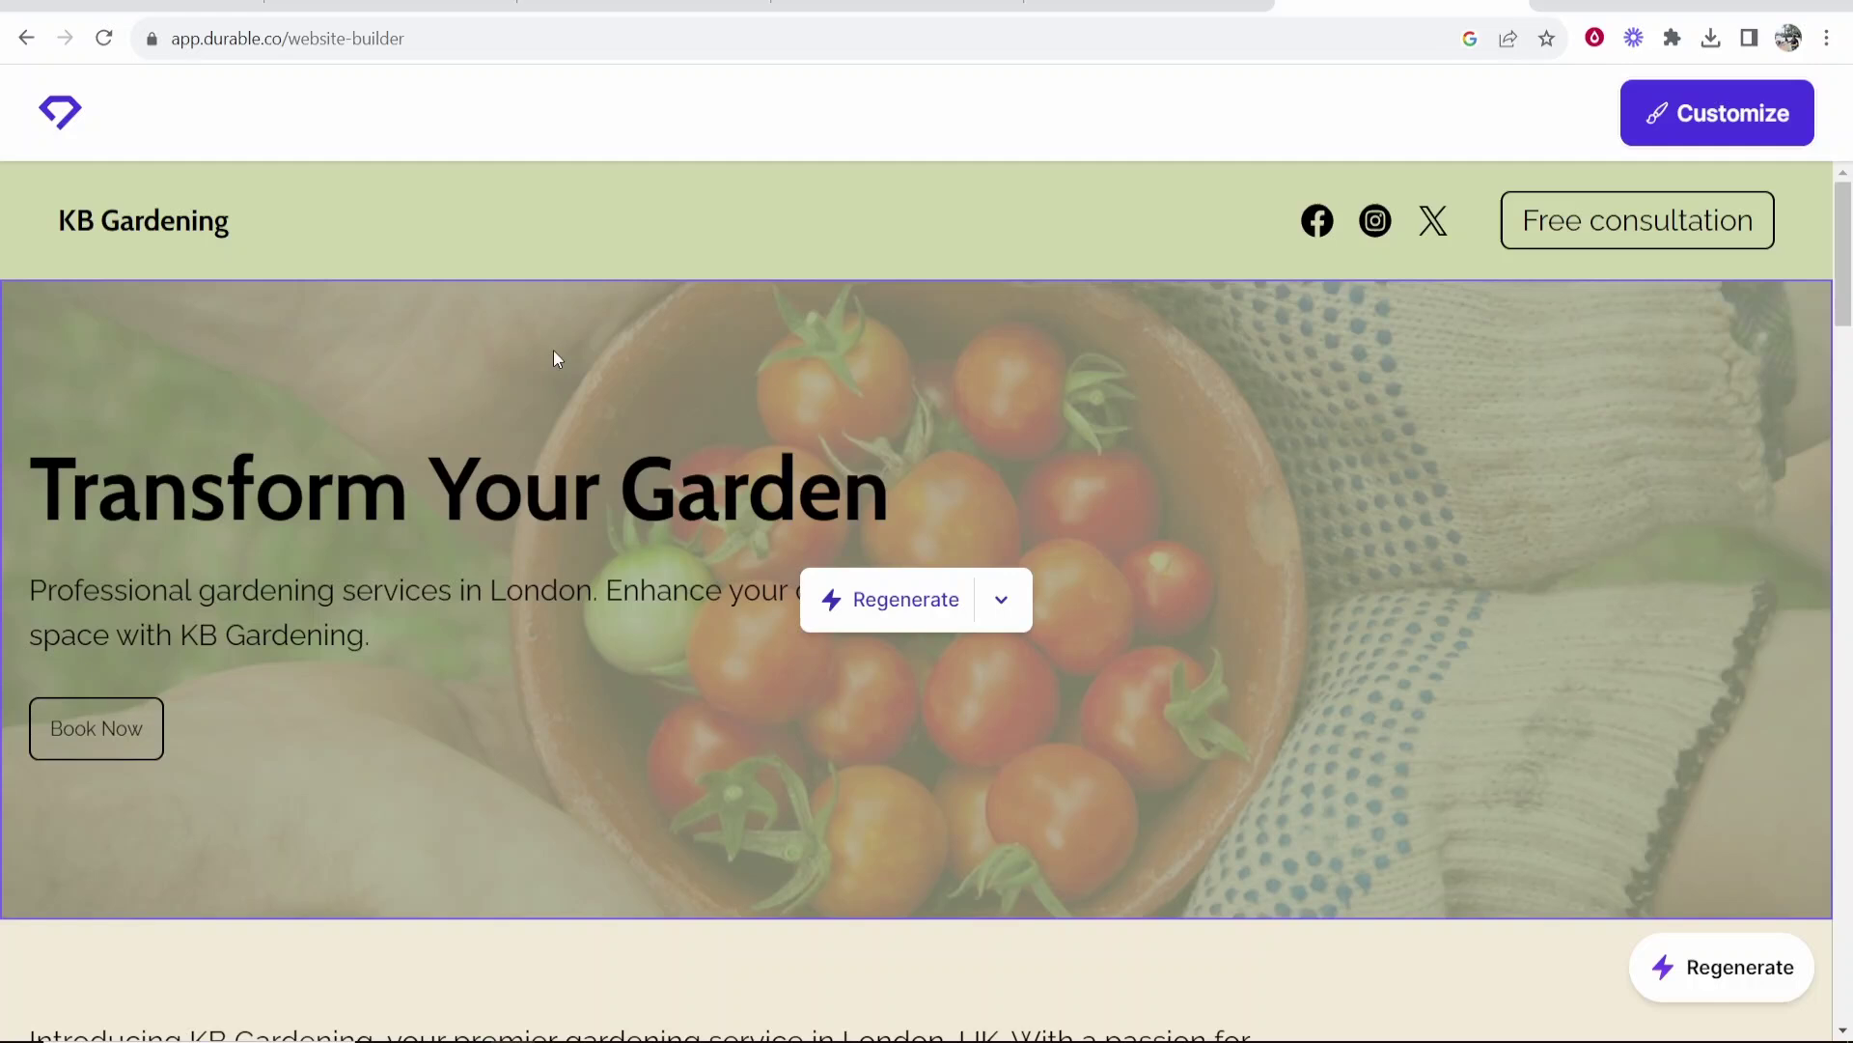
Step: Scroll through the generated KB Gardening site to review its sections
scroll(252, 279, down, 1)
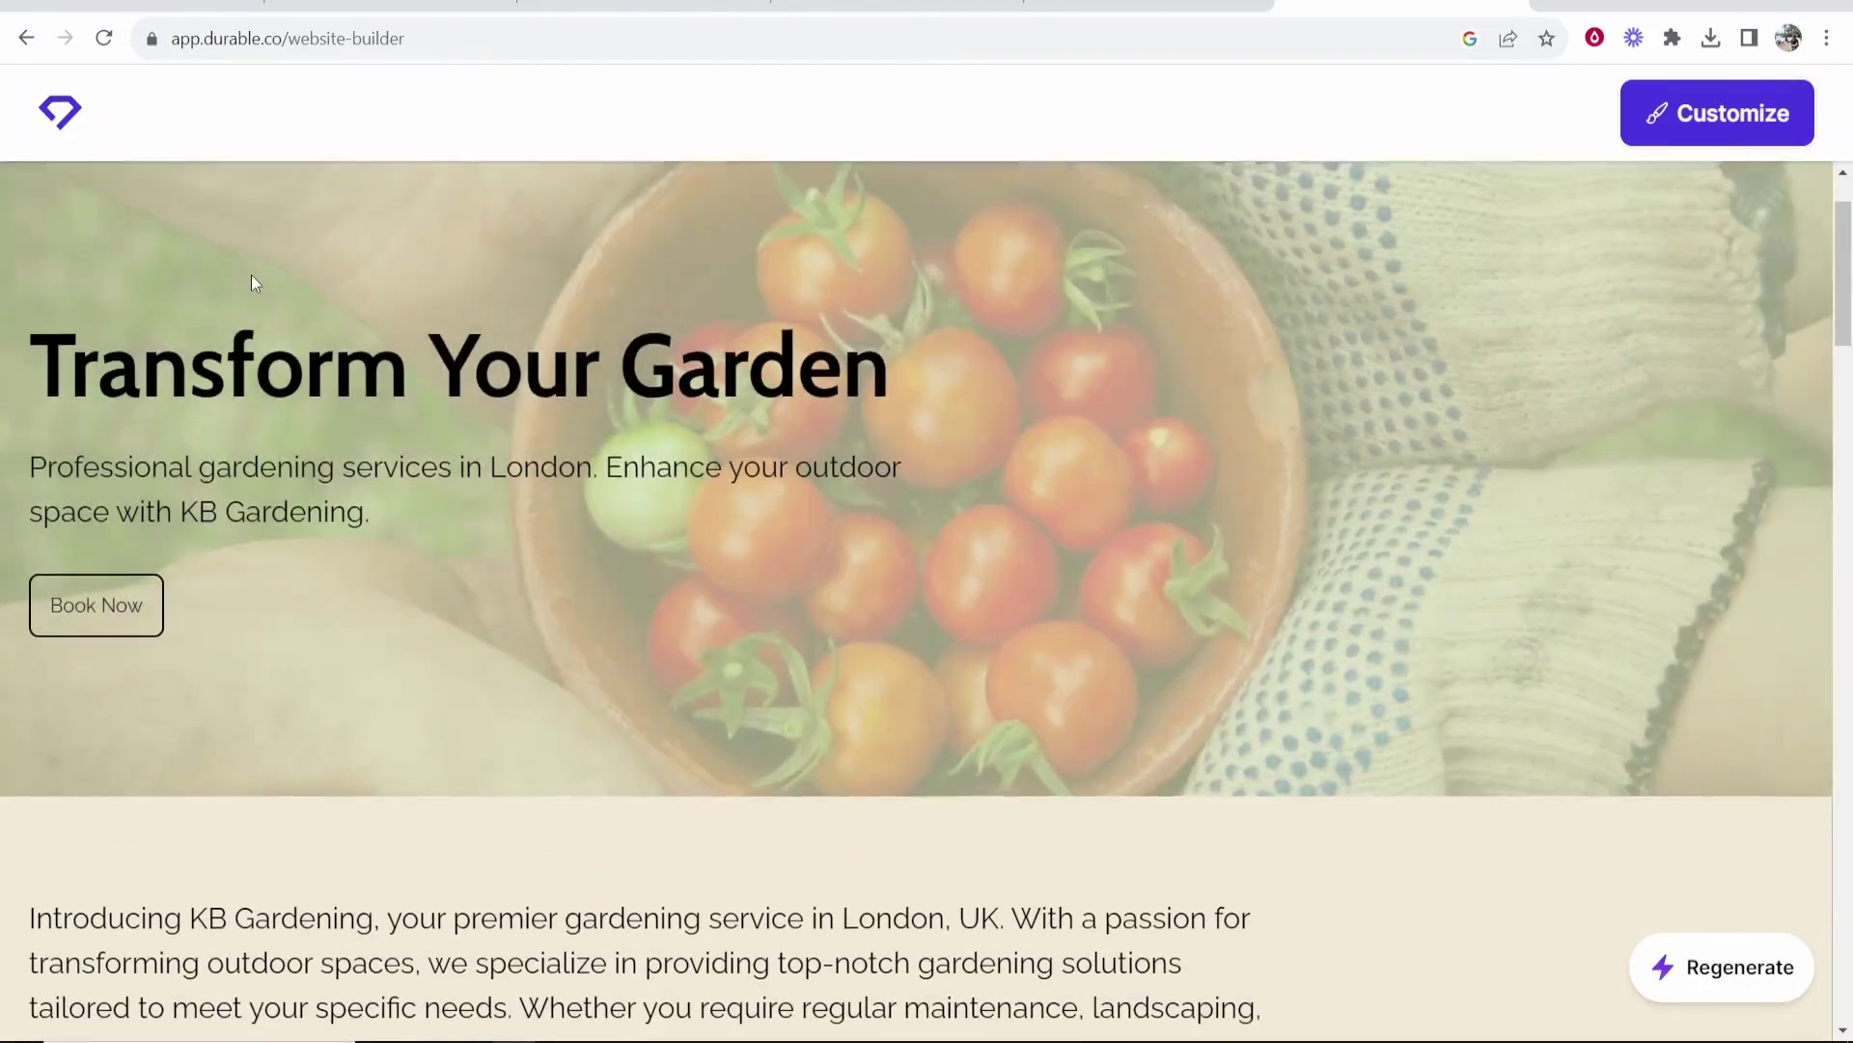
scroll(251, 280, down, 7)
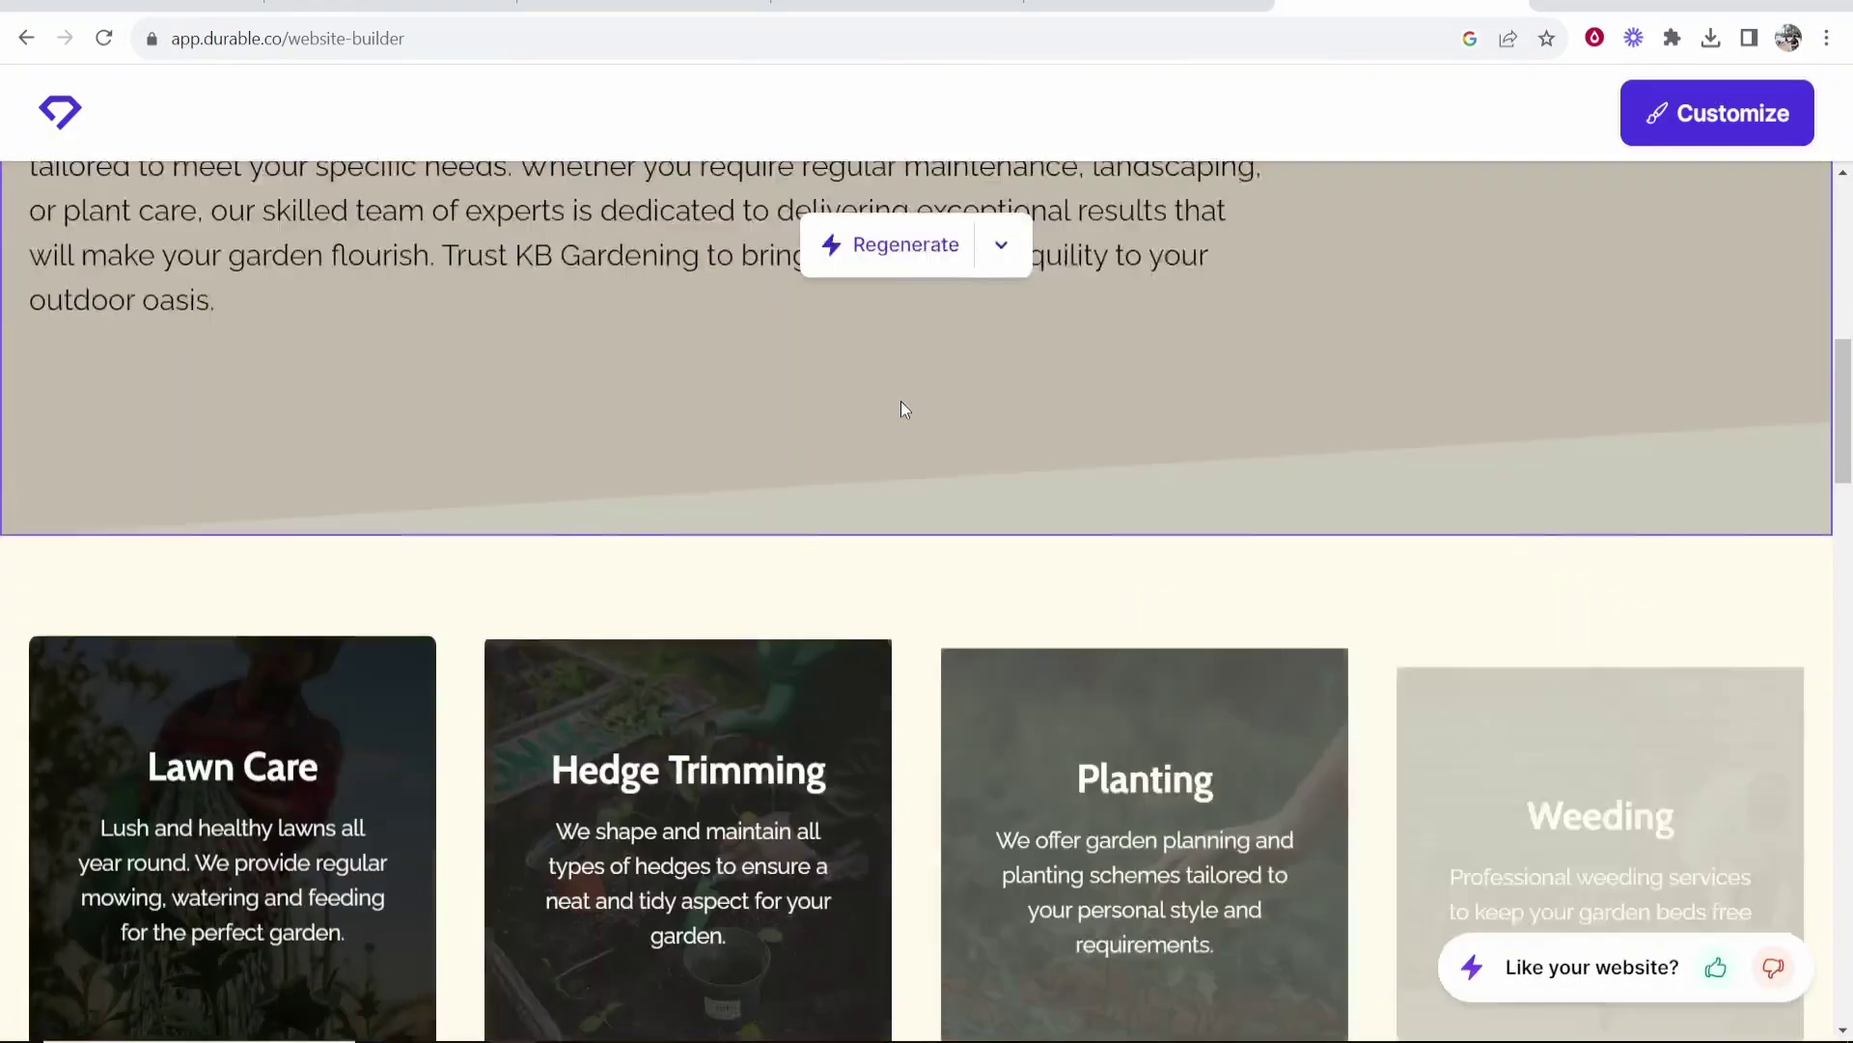
scroll(901, 401, down, 5)
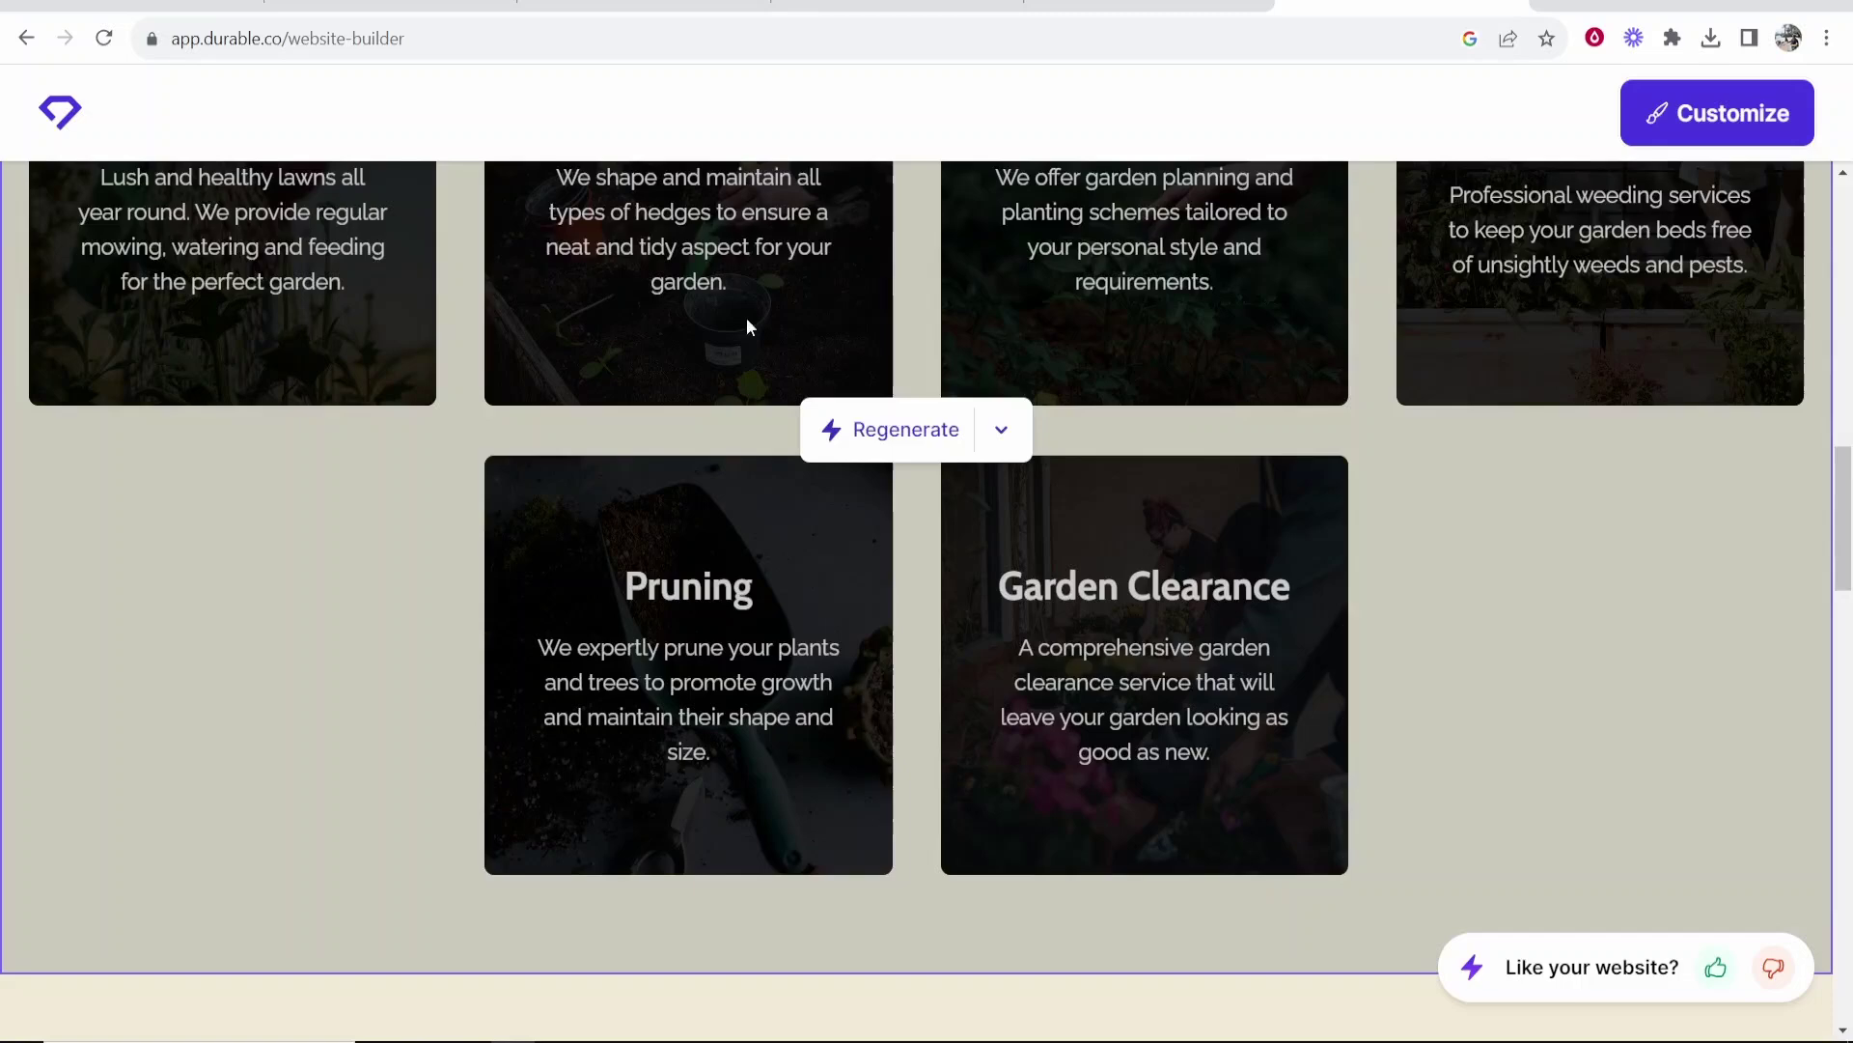
scroll(748, 326, down, 5)
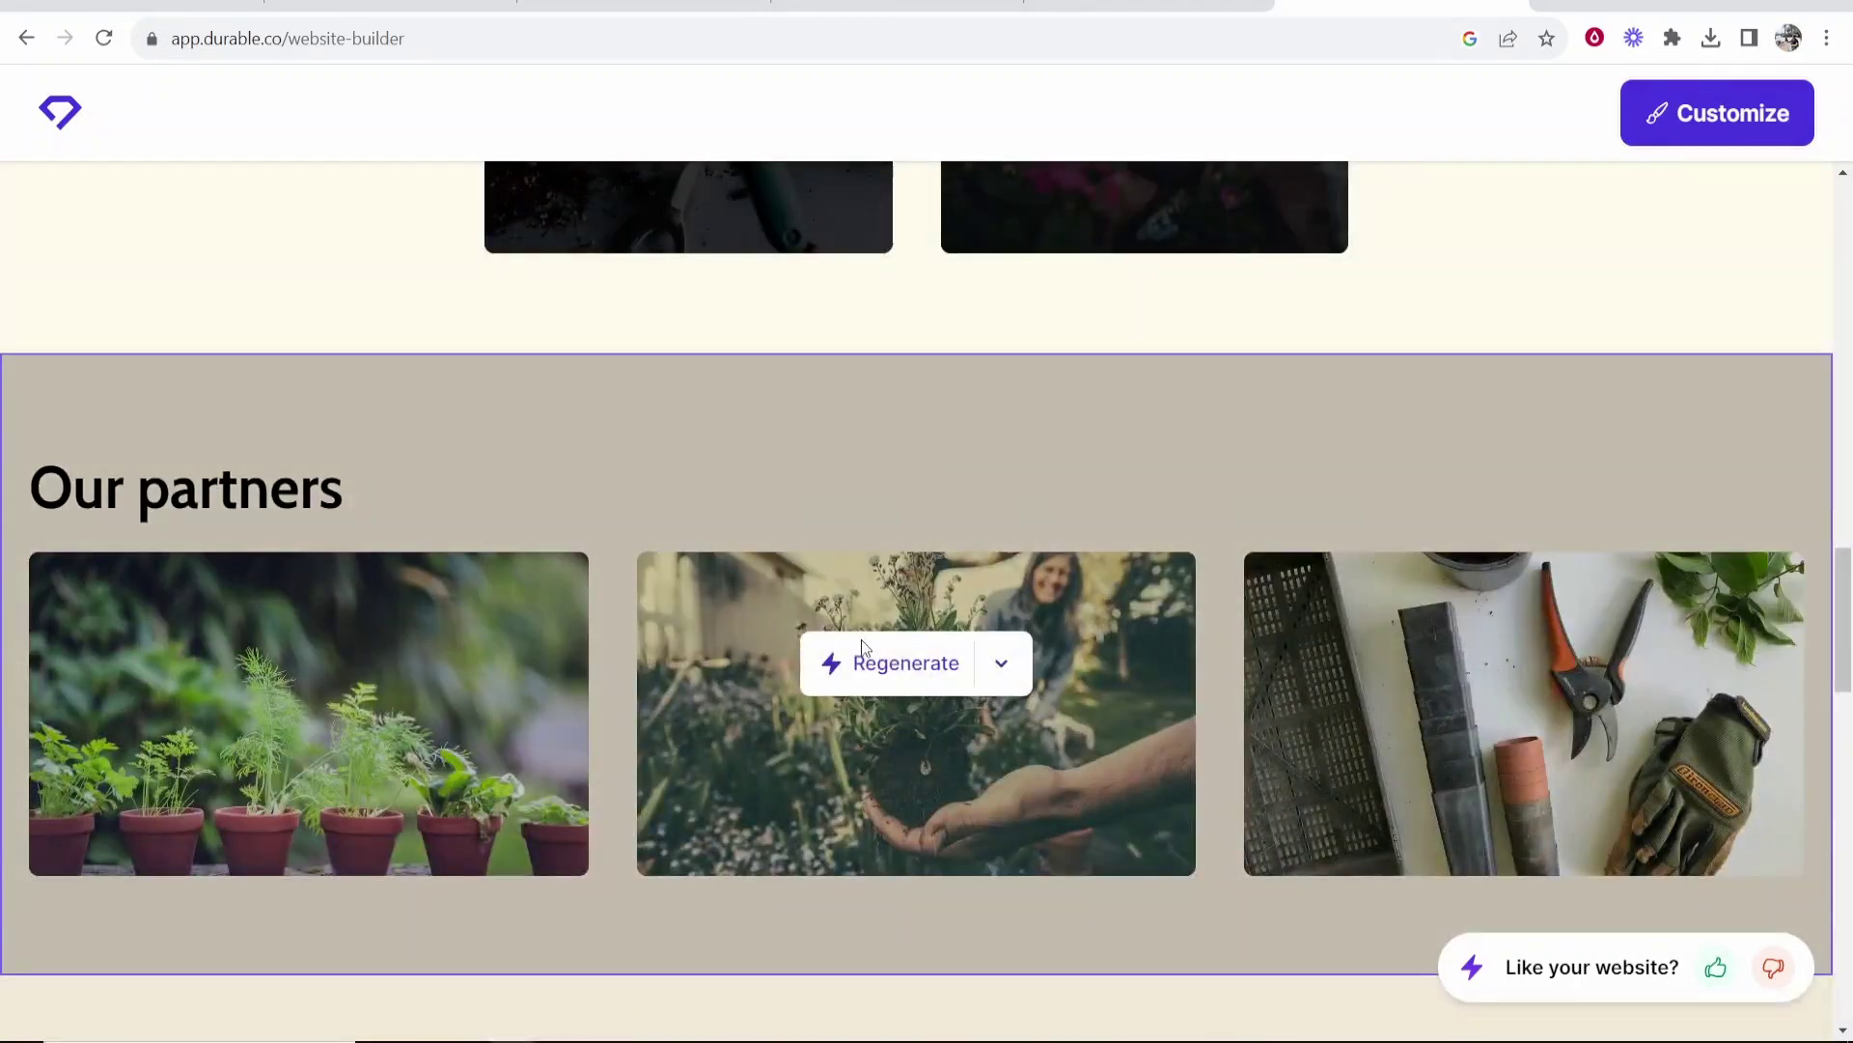
scroll(861, 639, down, 9)
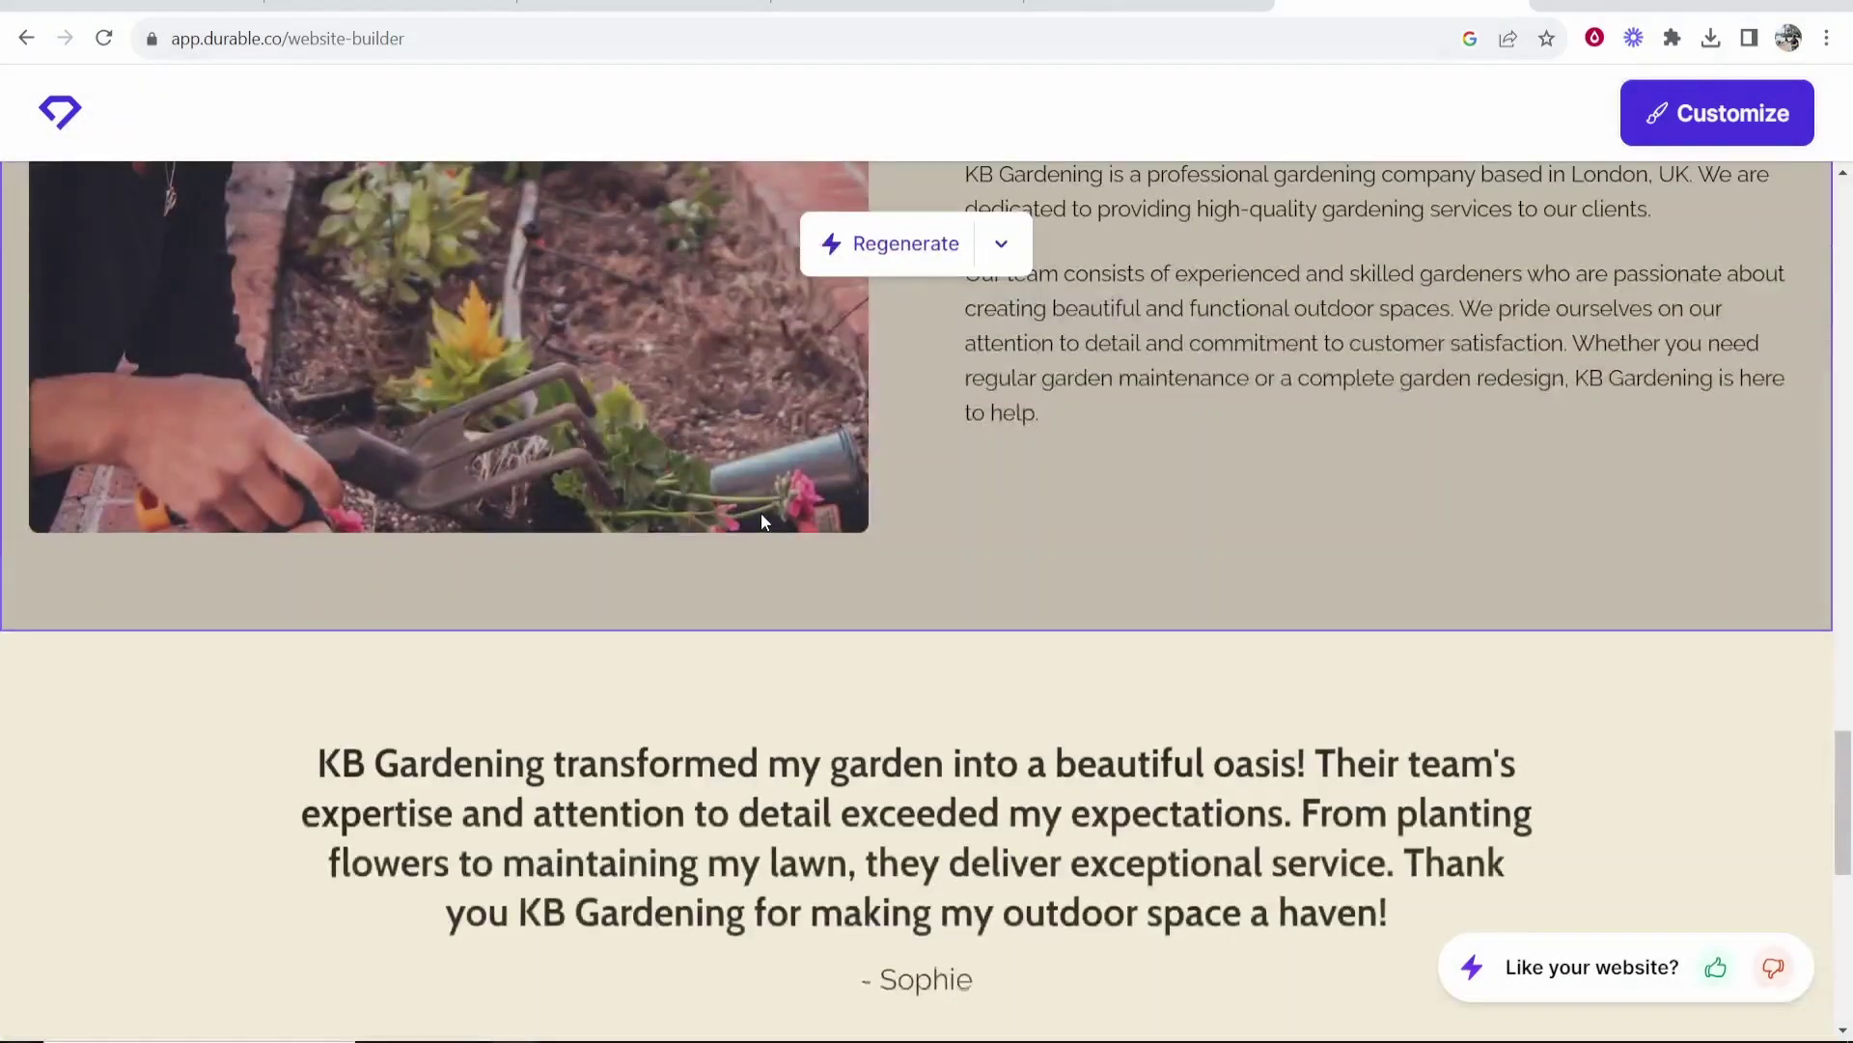
scroll(762, 521, up, 20)
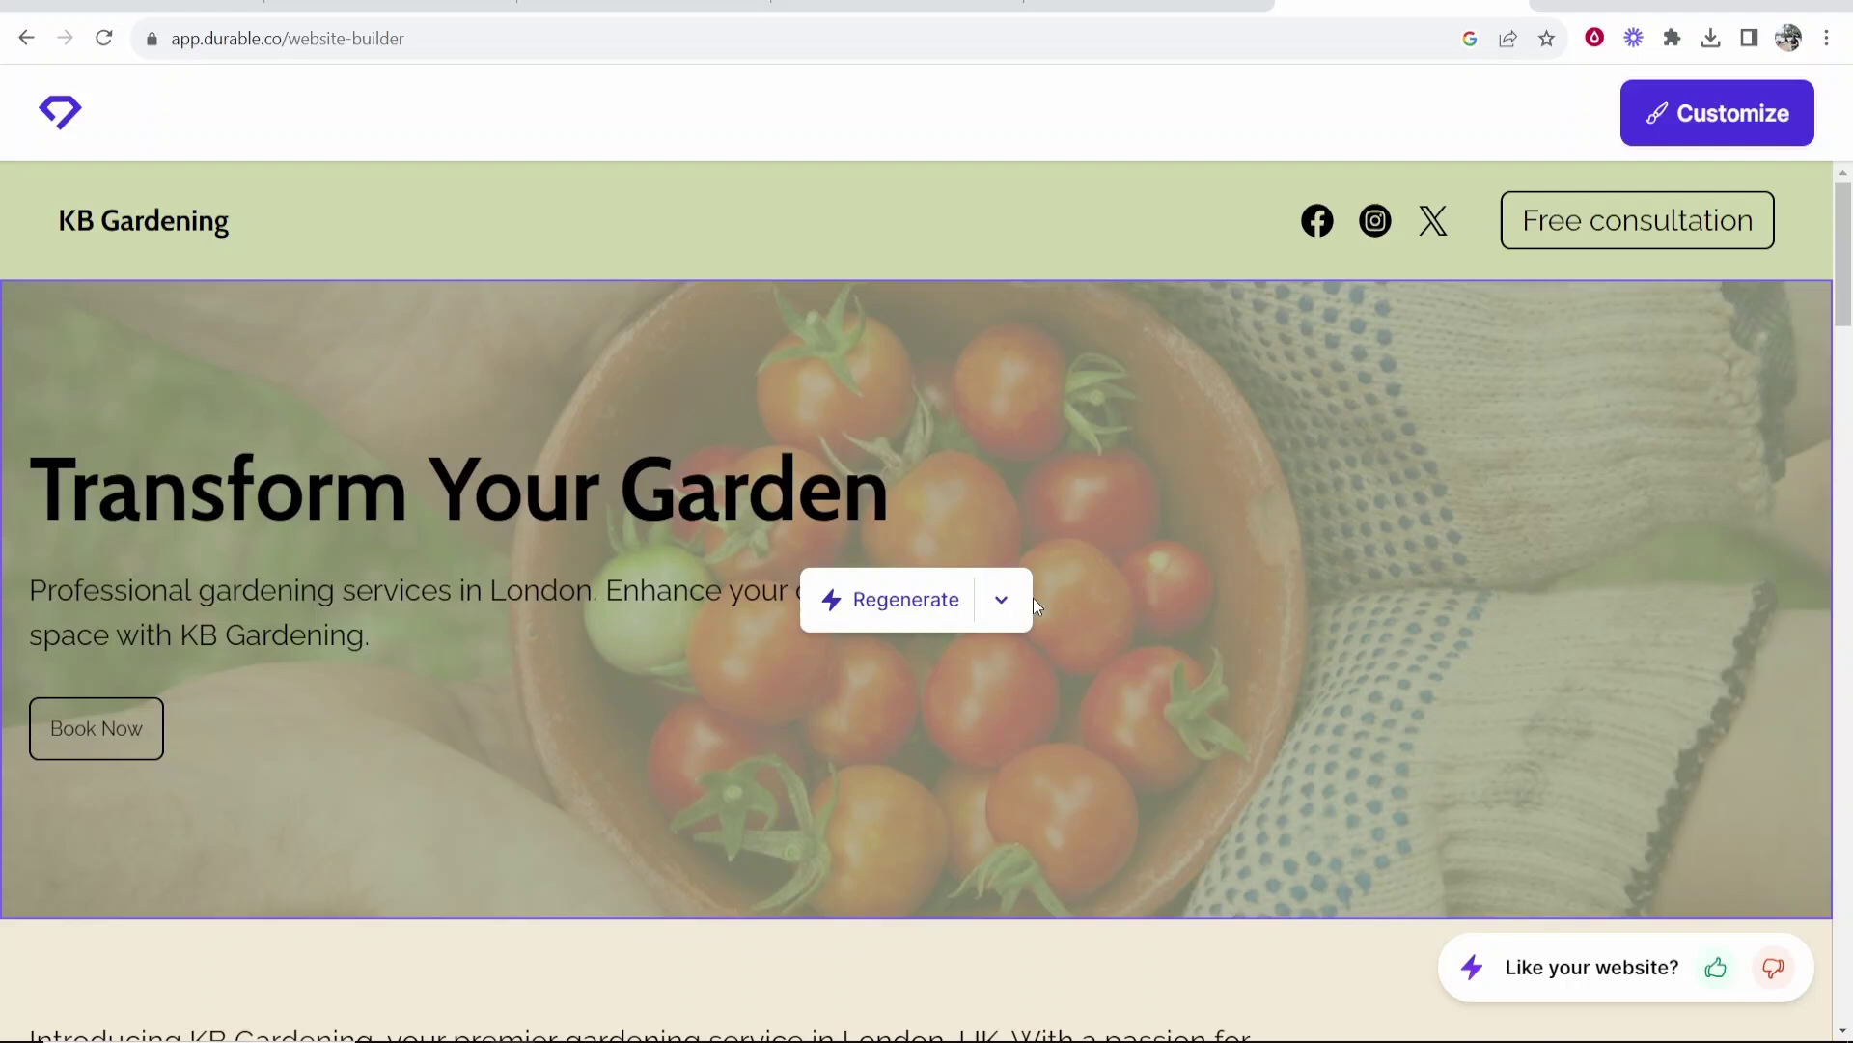
Step: Regenerate only the hero section's style, then start customizing the site
click(1004, 602)
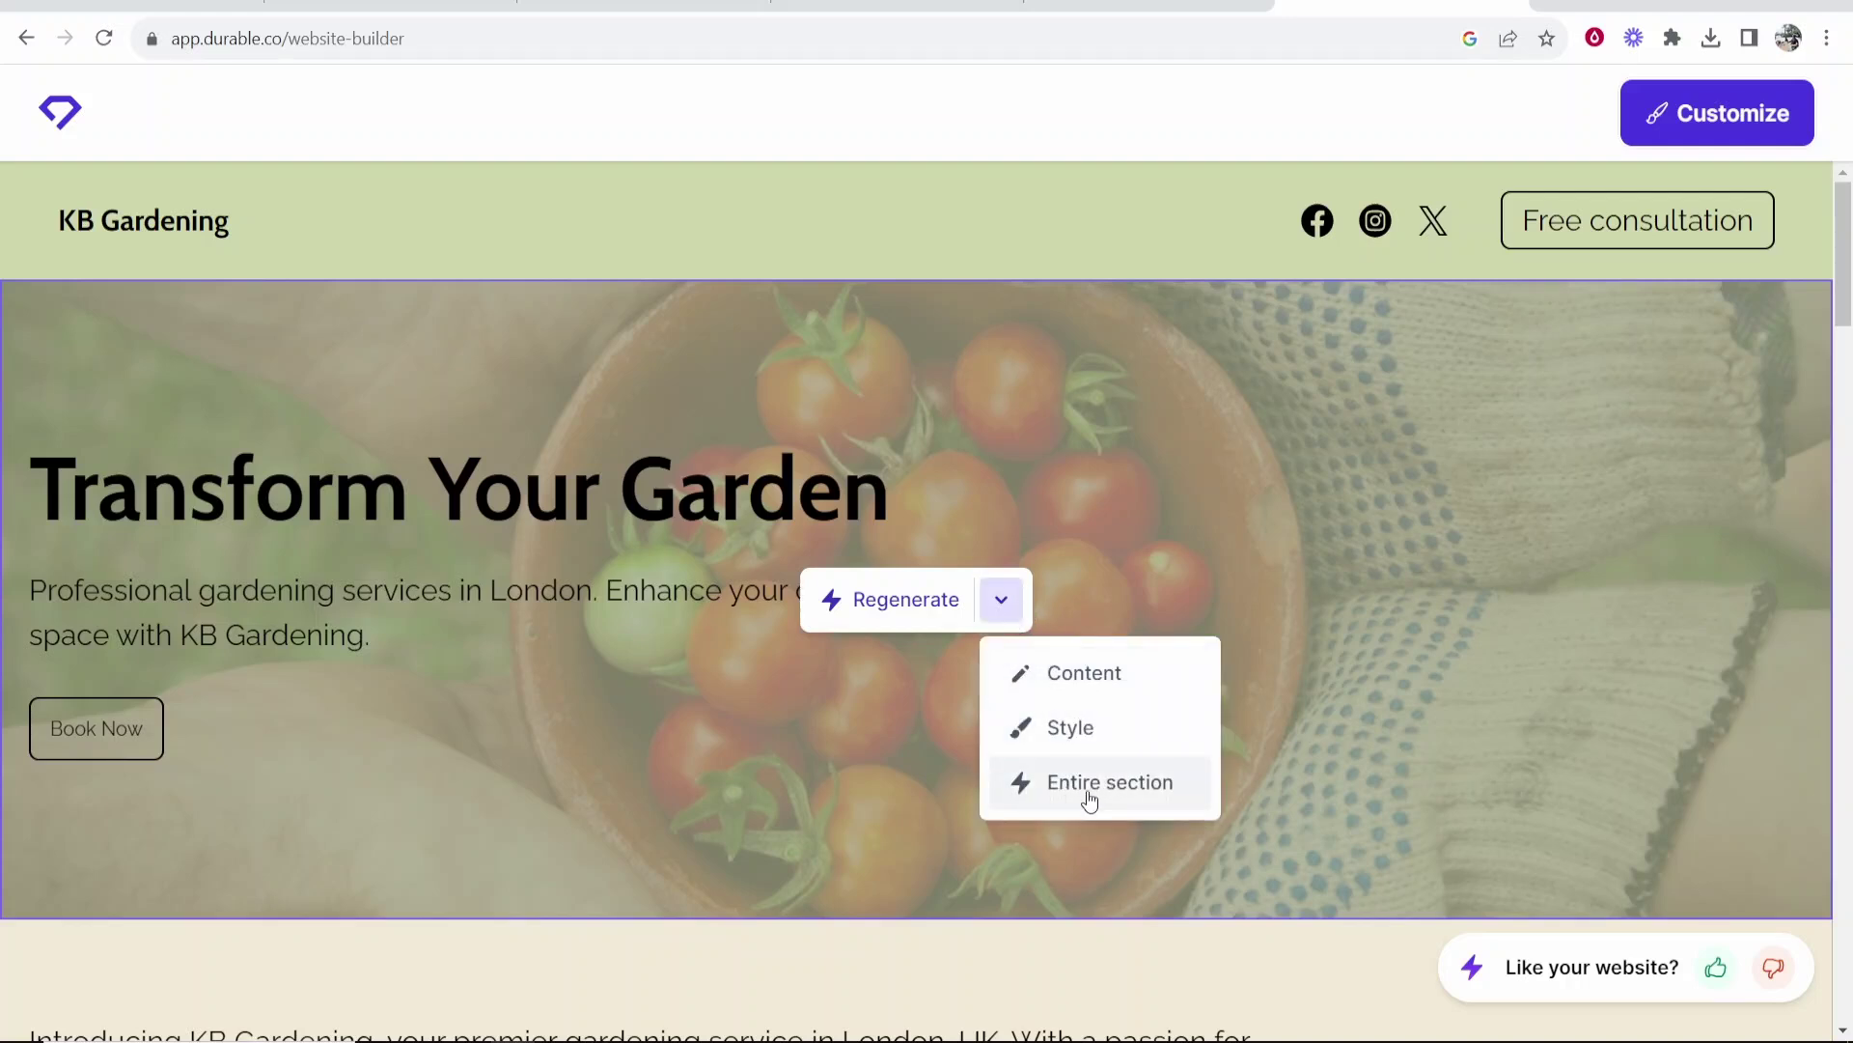
click(1086, 746)
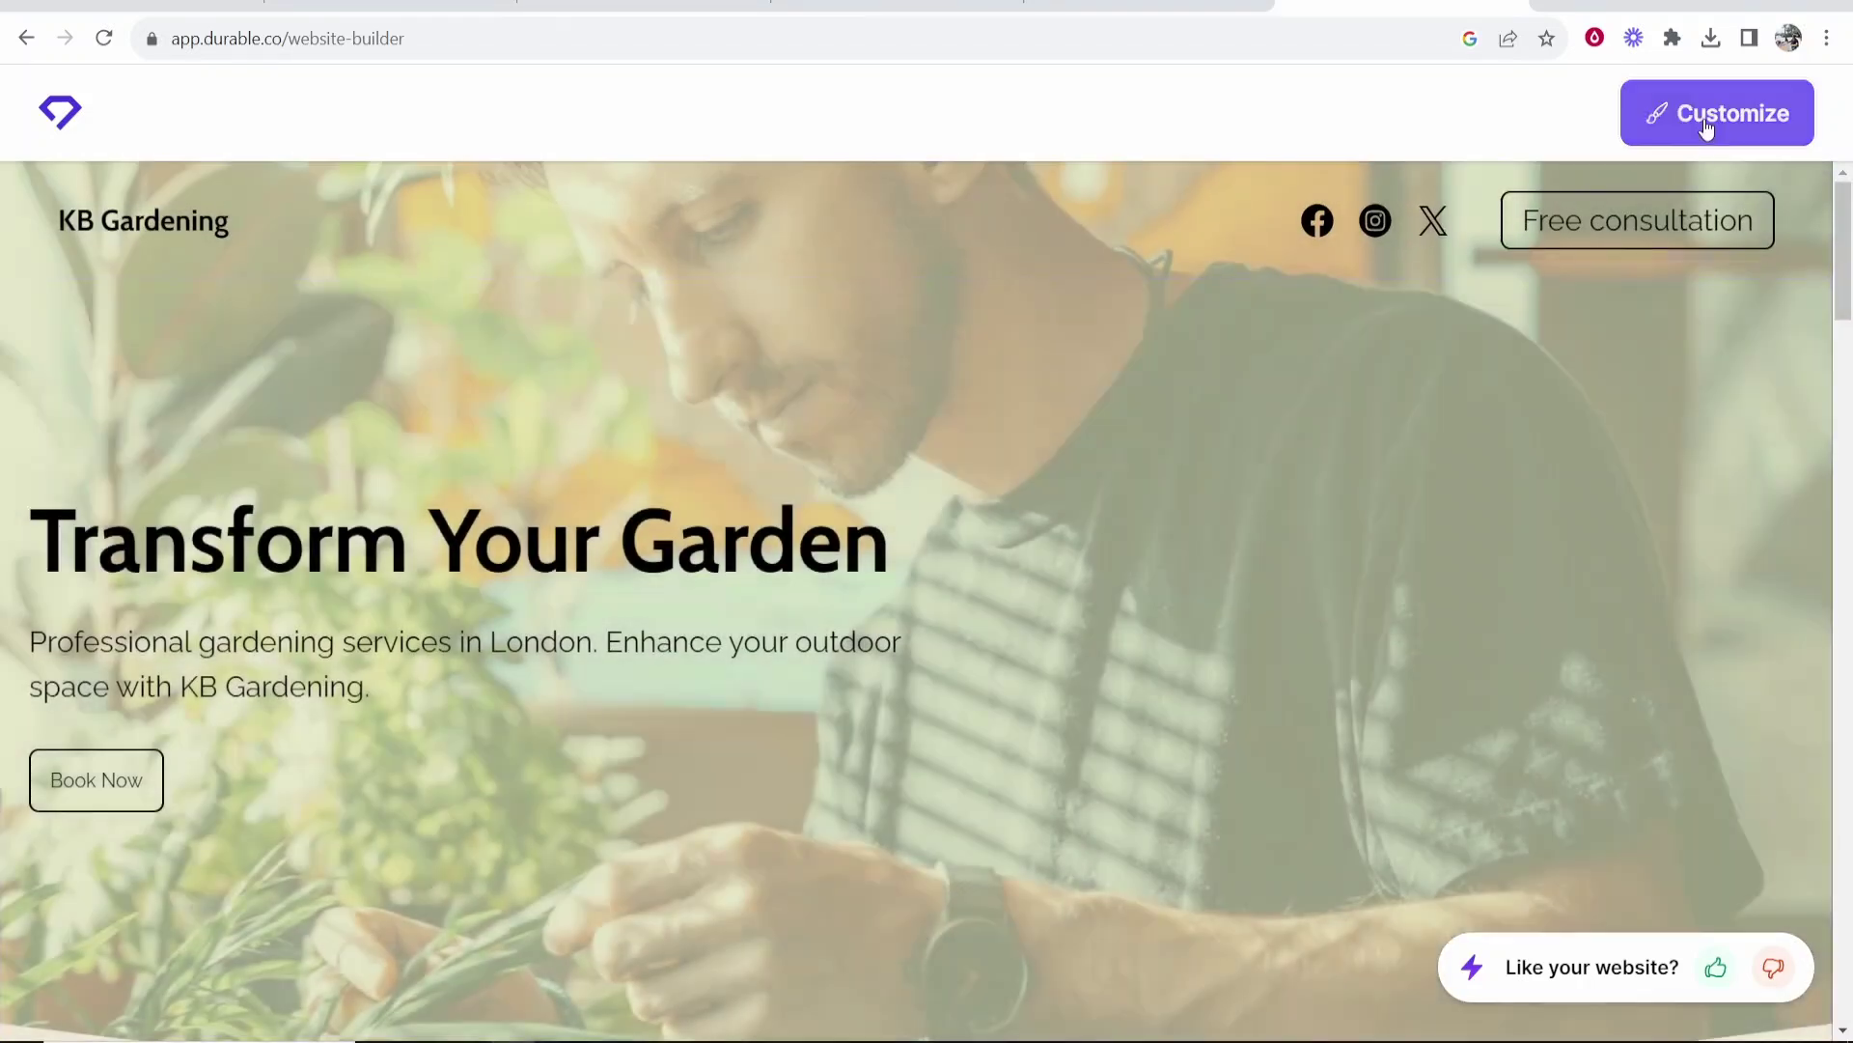
click(1705, 118)
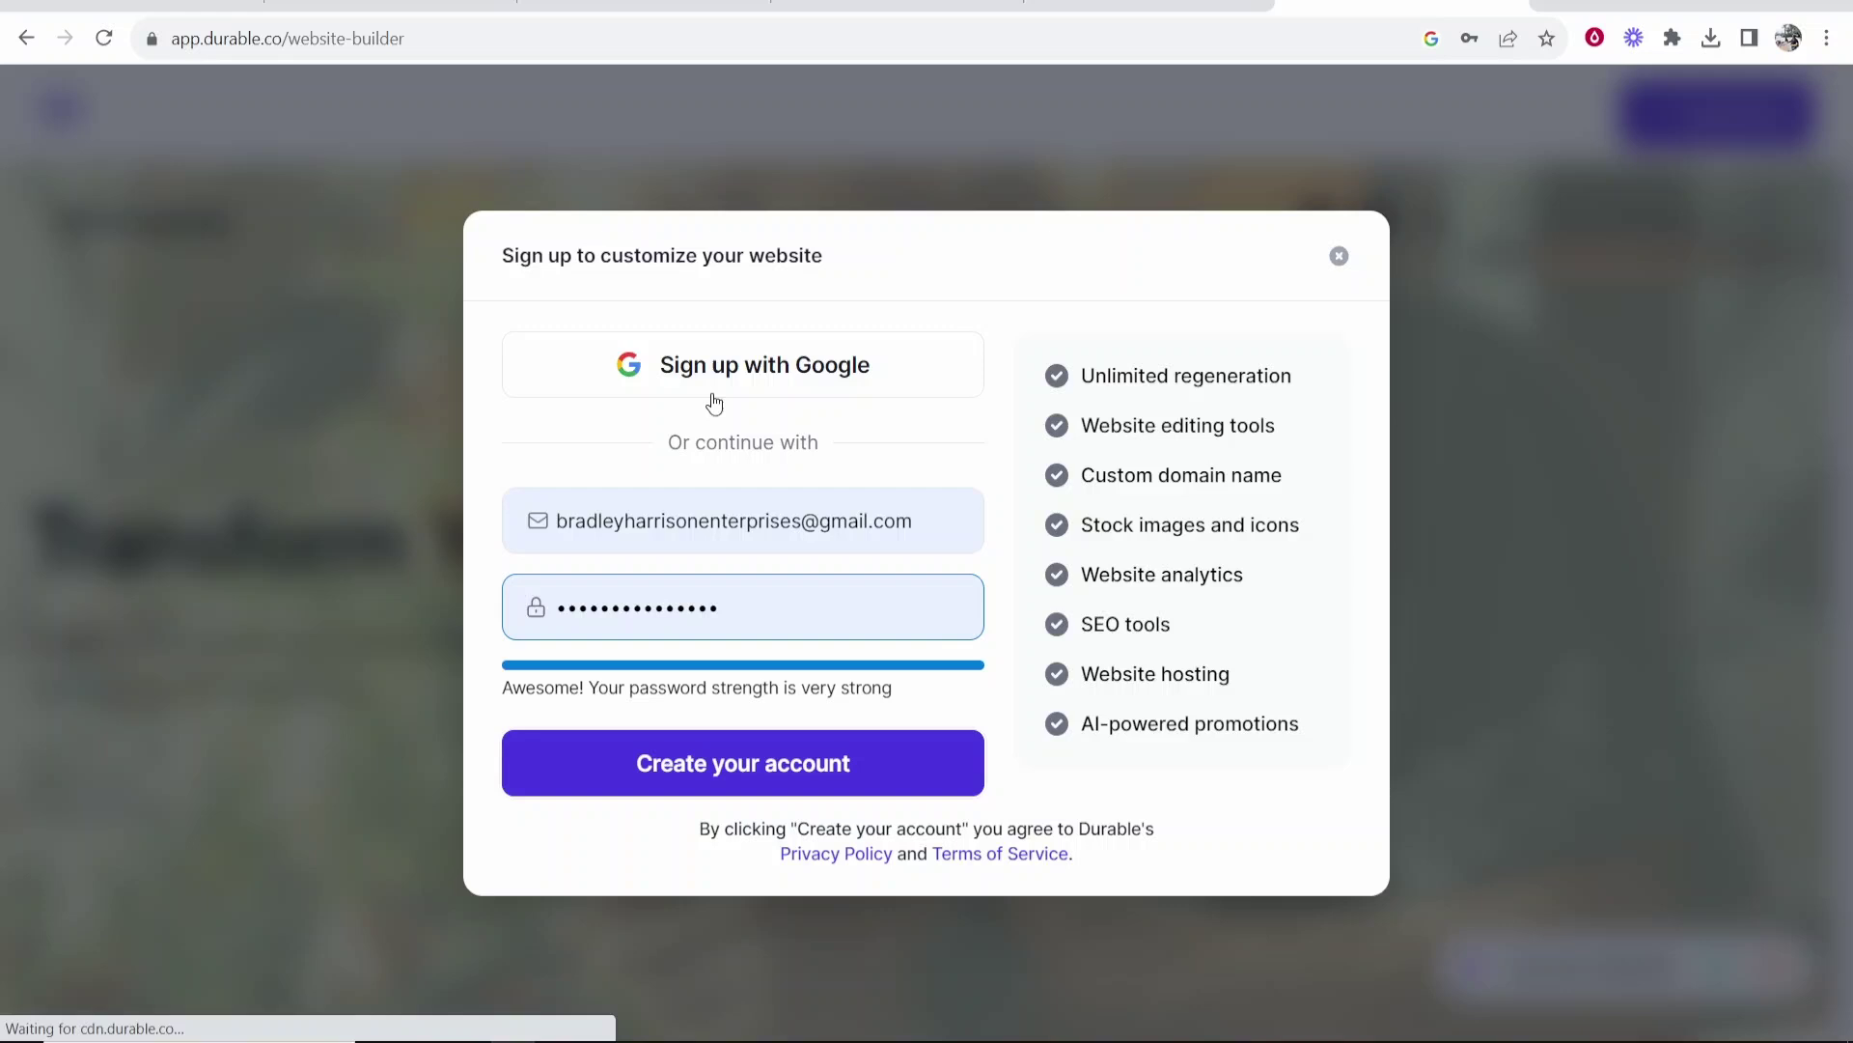
Step: Clear an accidental text selection on the sign-up modal's title
drag(519, 263, 847, 265)
click(848, 265)
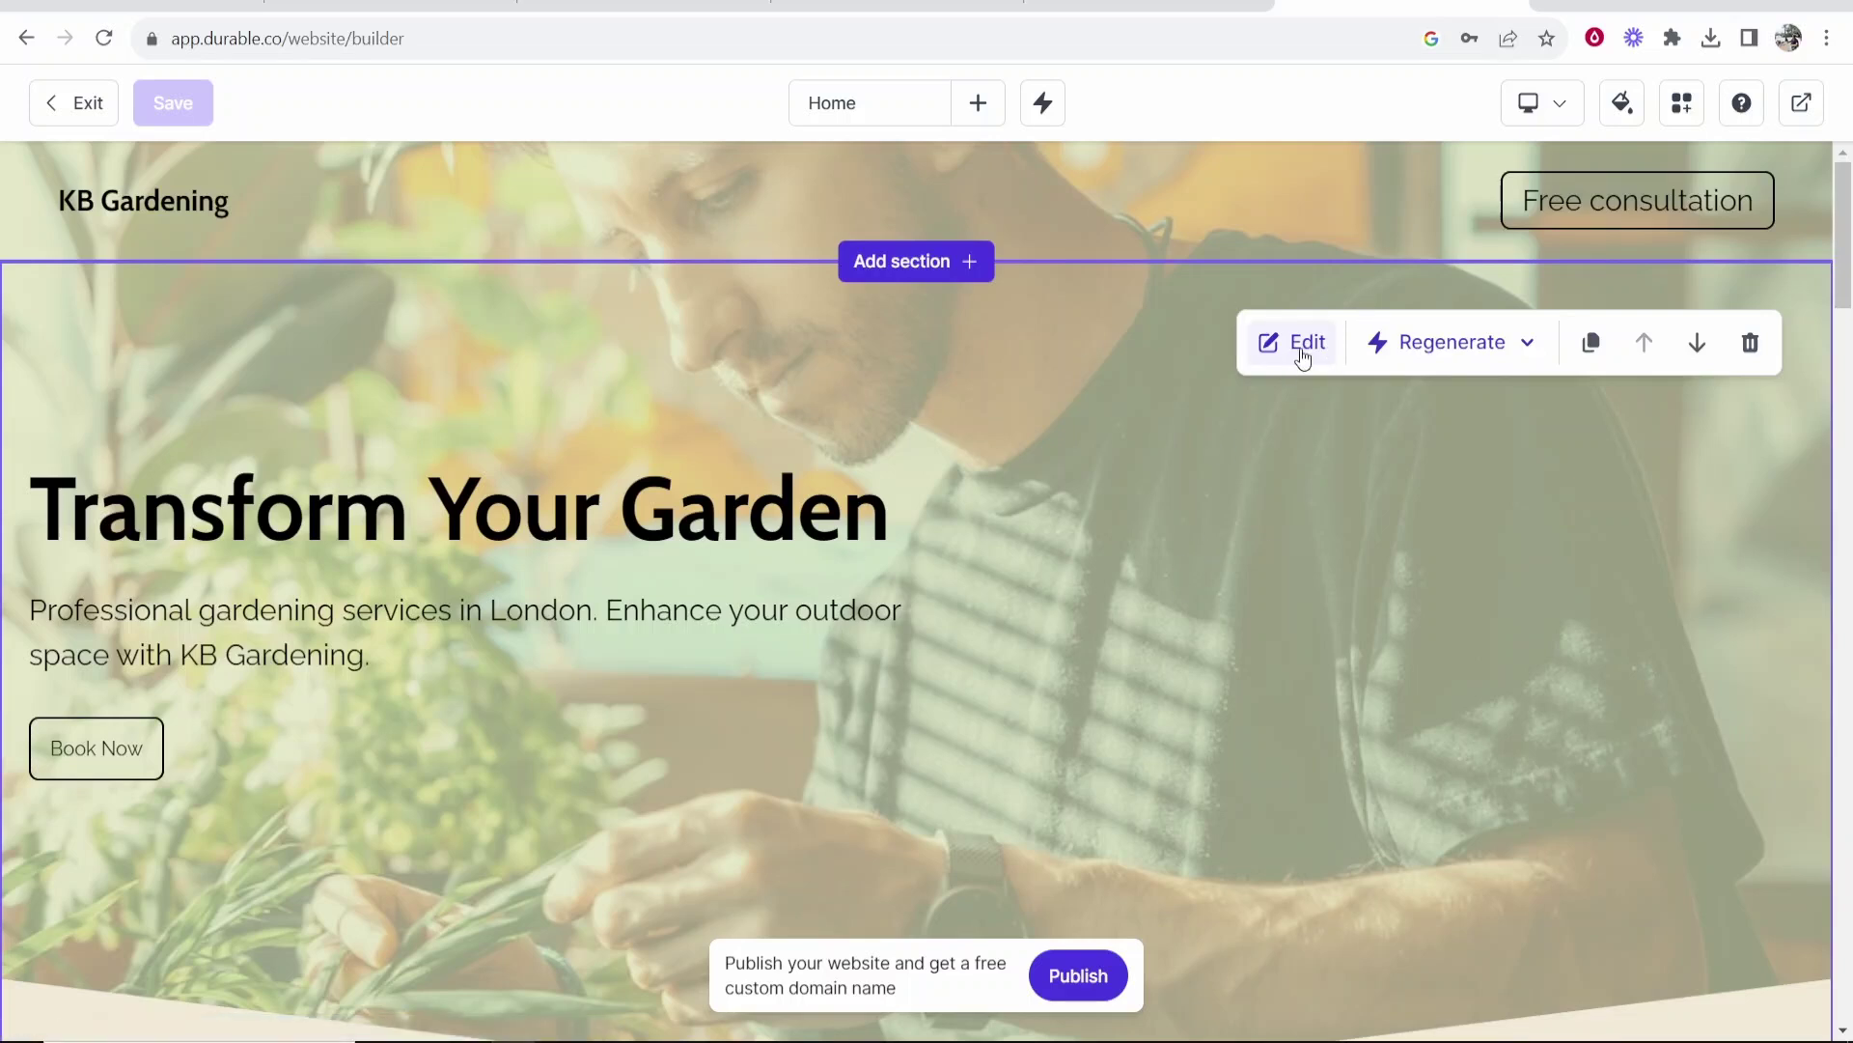
Step: In the hero banner editor, delete the Book Now button's '#' link and set its link type to Page
mouse_move(1564, 243)
click(1303, 350)
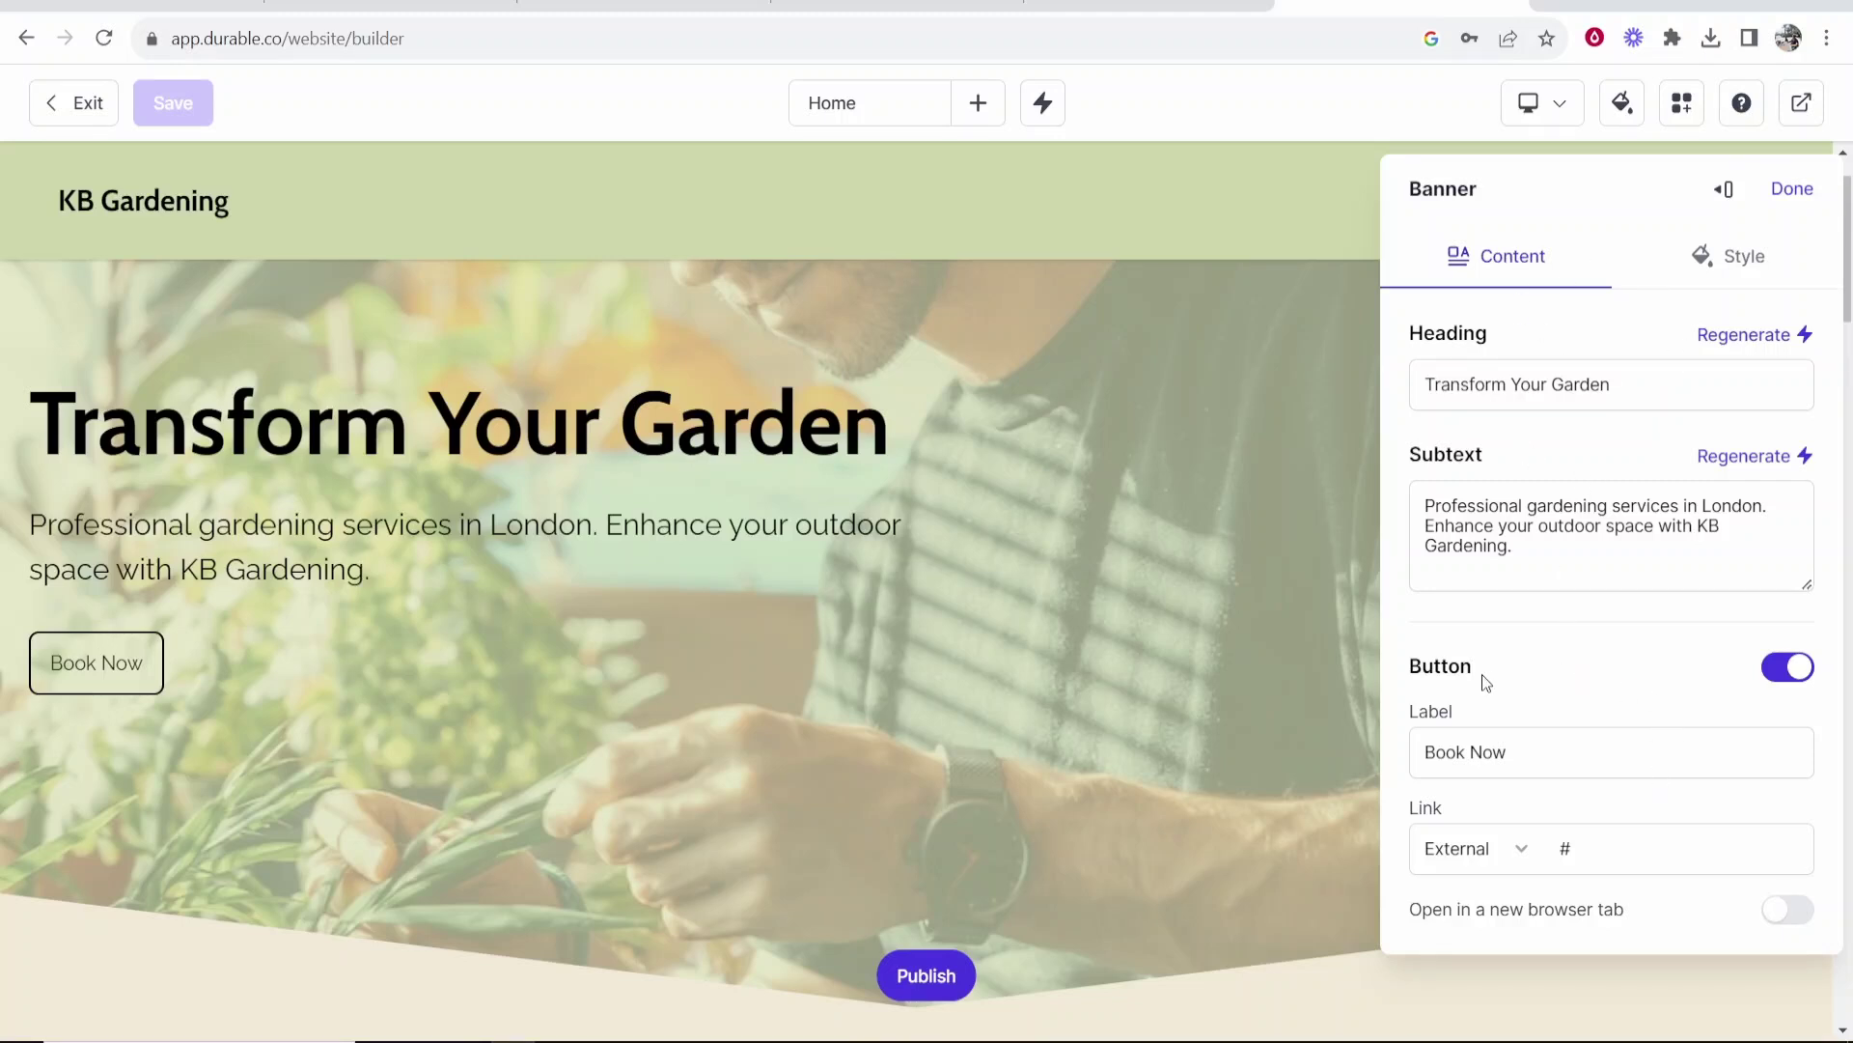
triple_click(1528, 750)
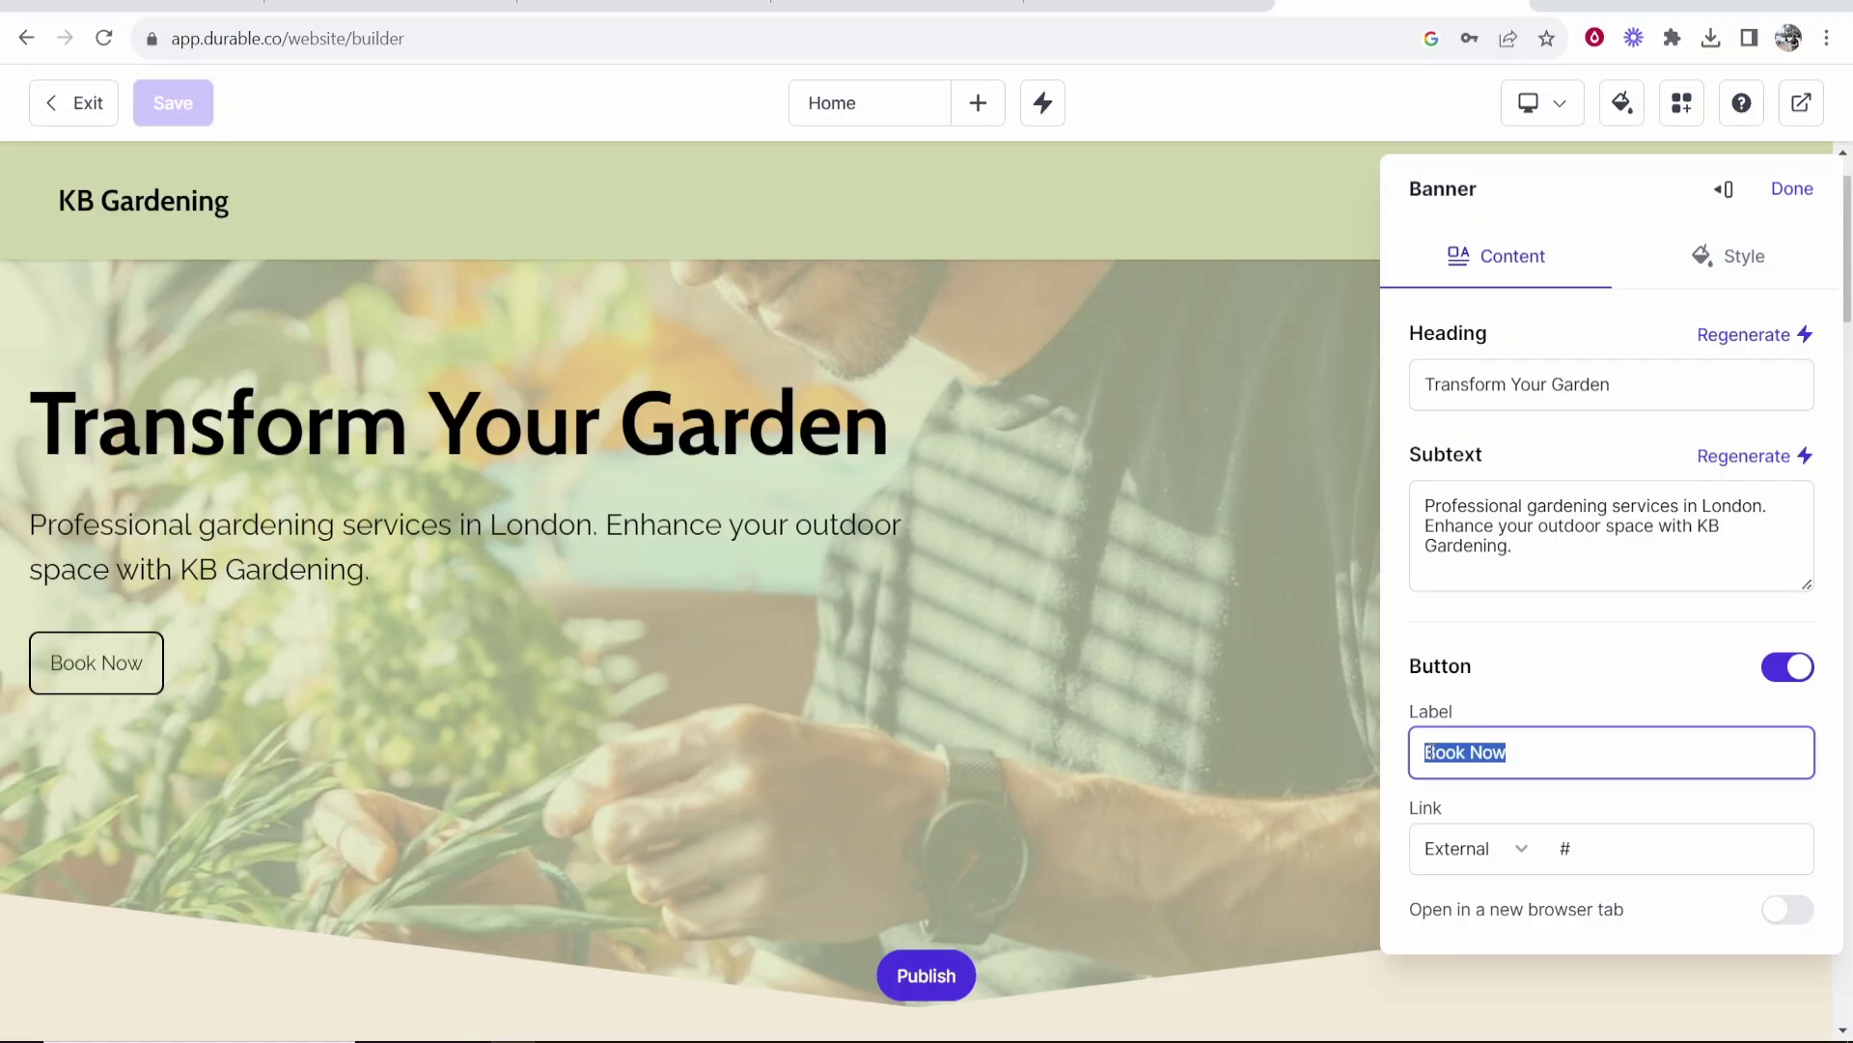
click(1511, 847)
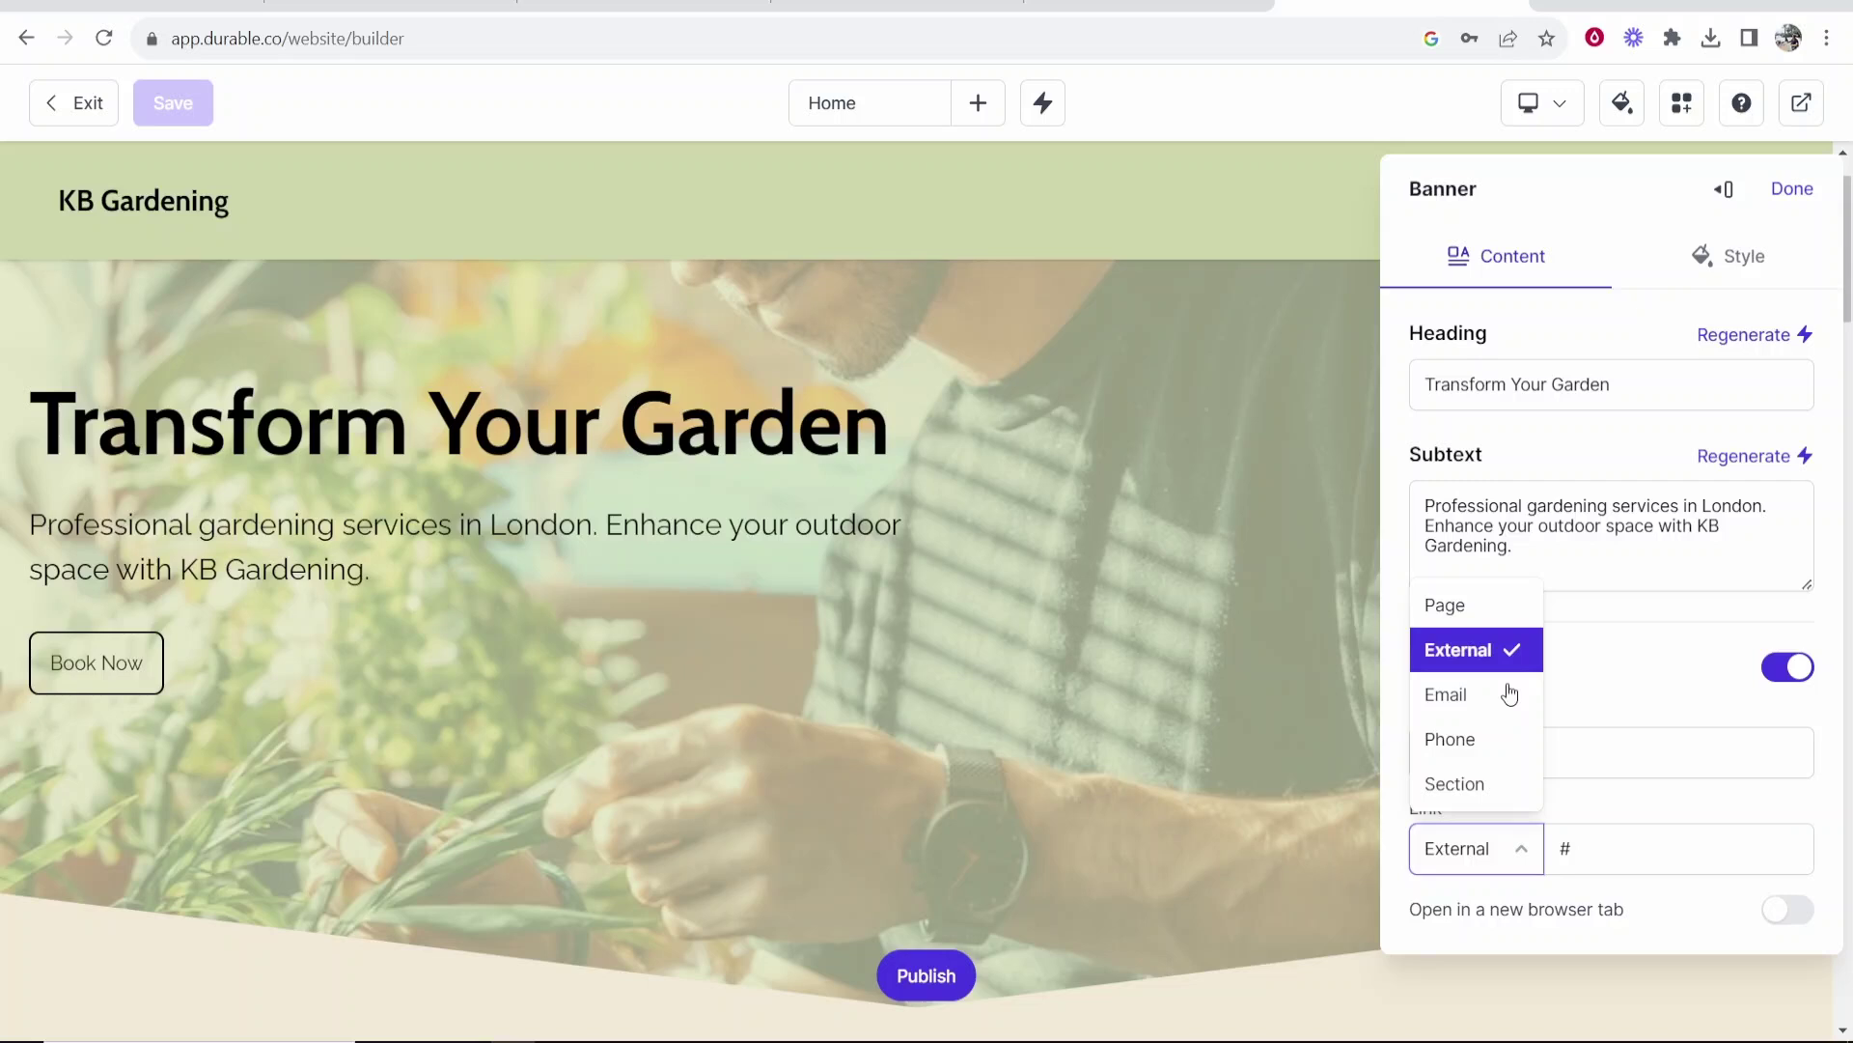
click(1549, 846)
key(BackSpace)
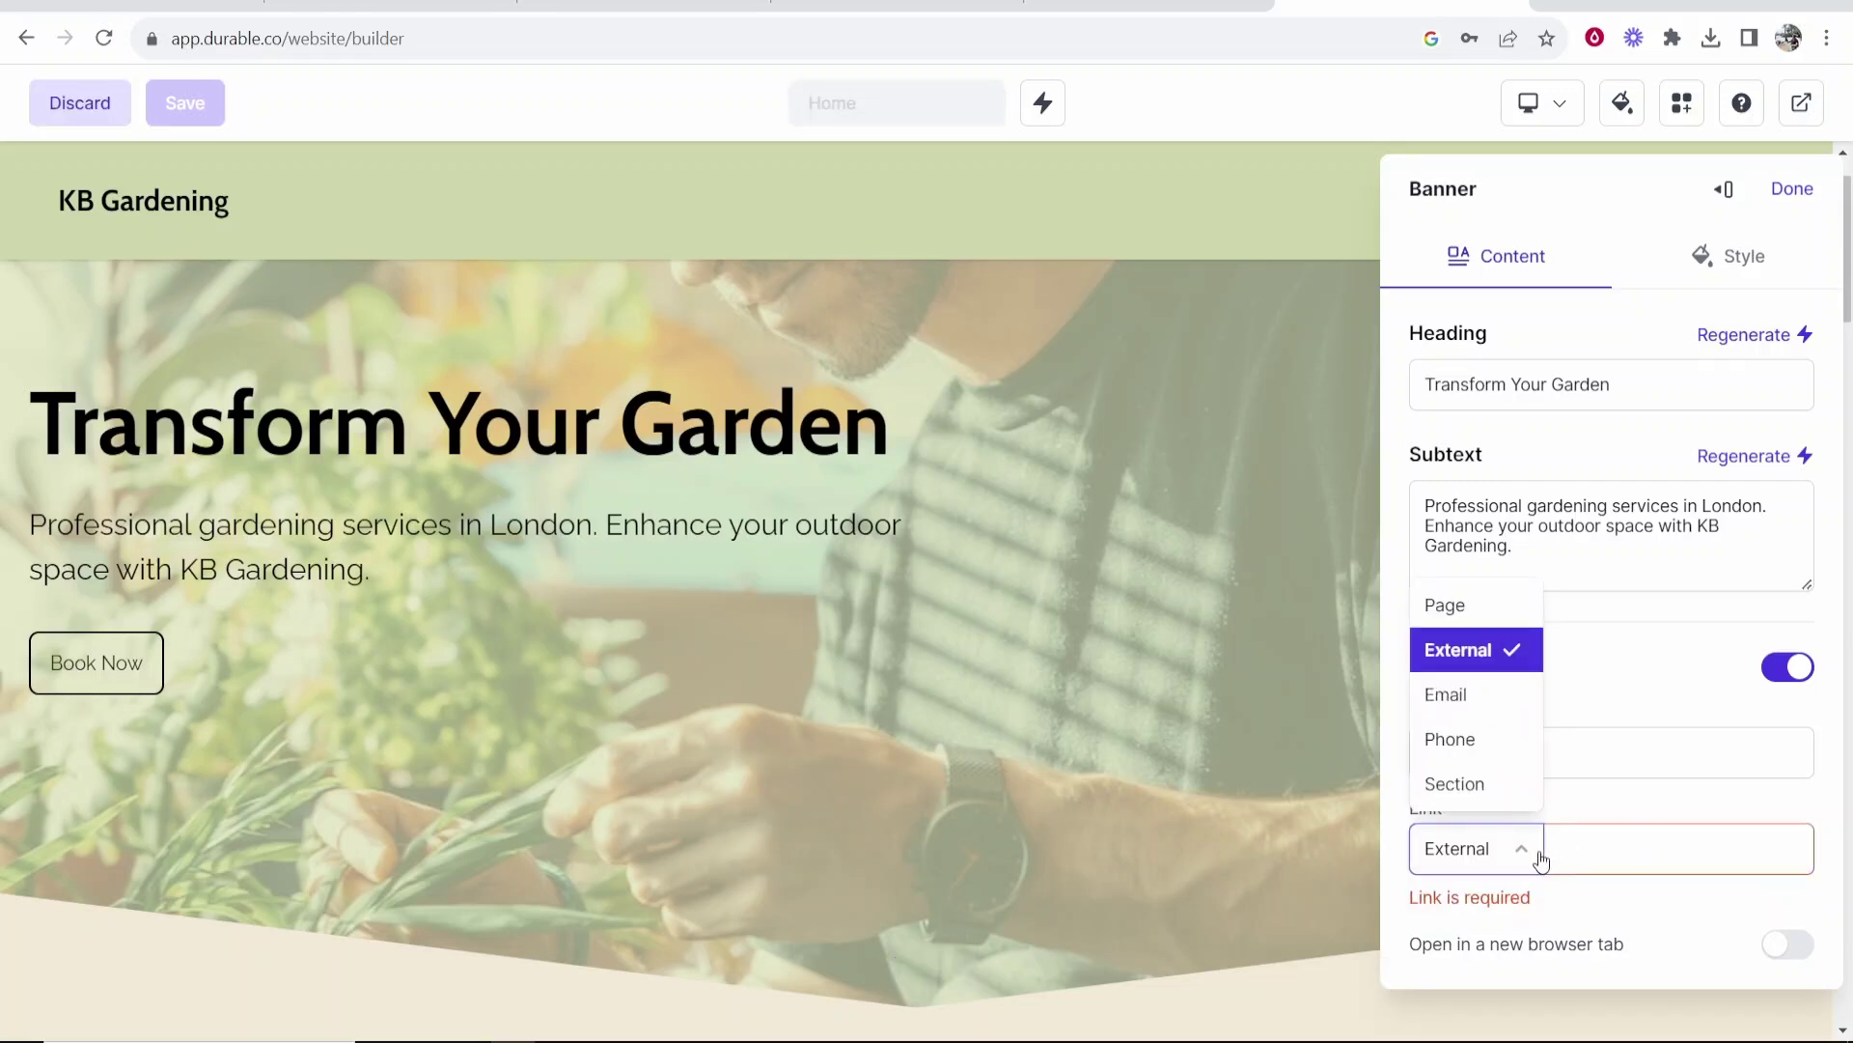
click(1445, 604)
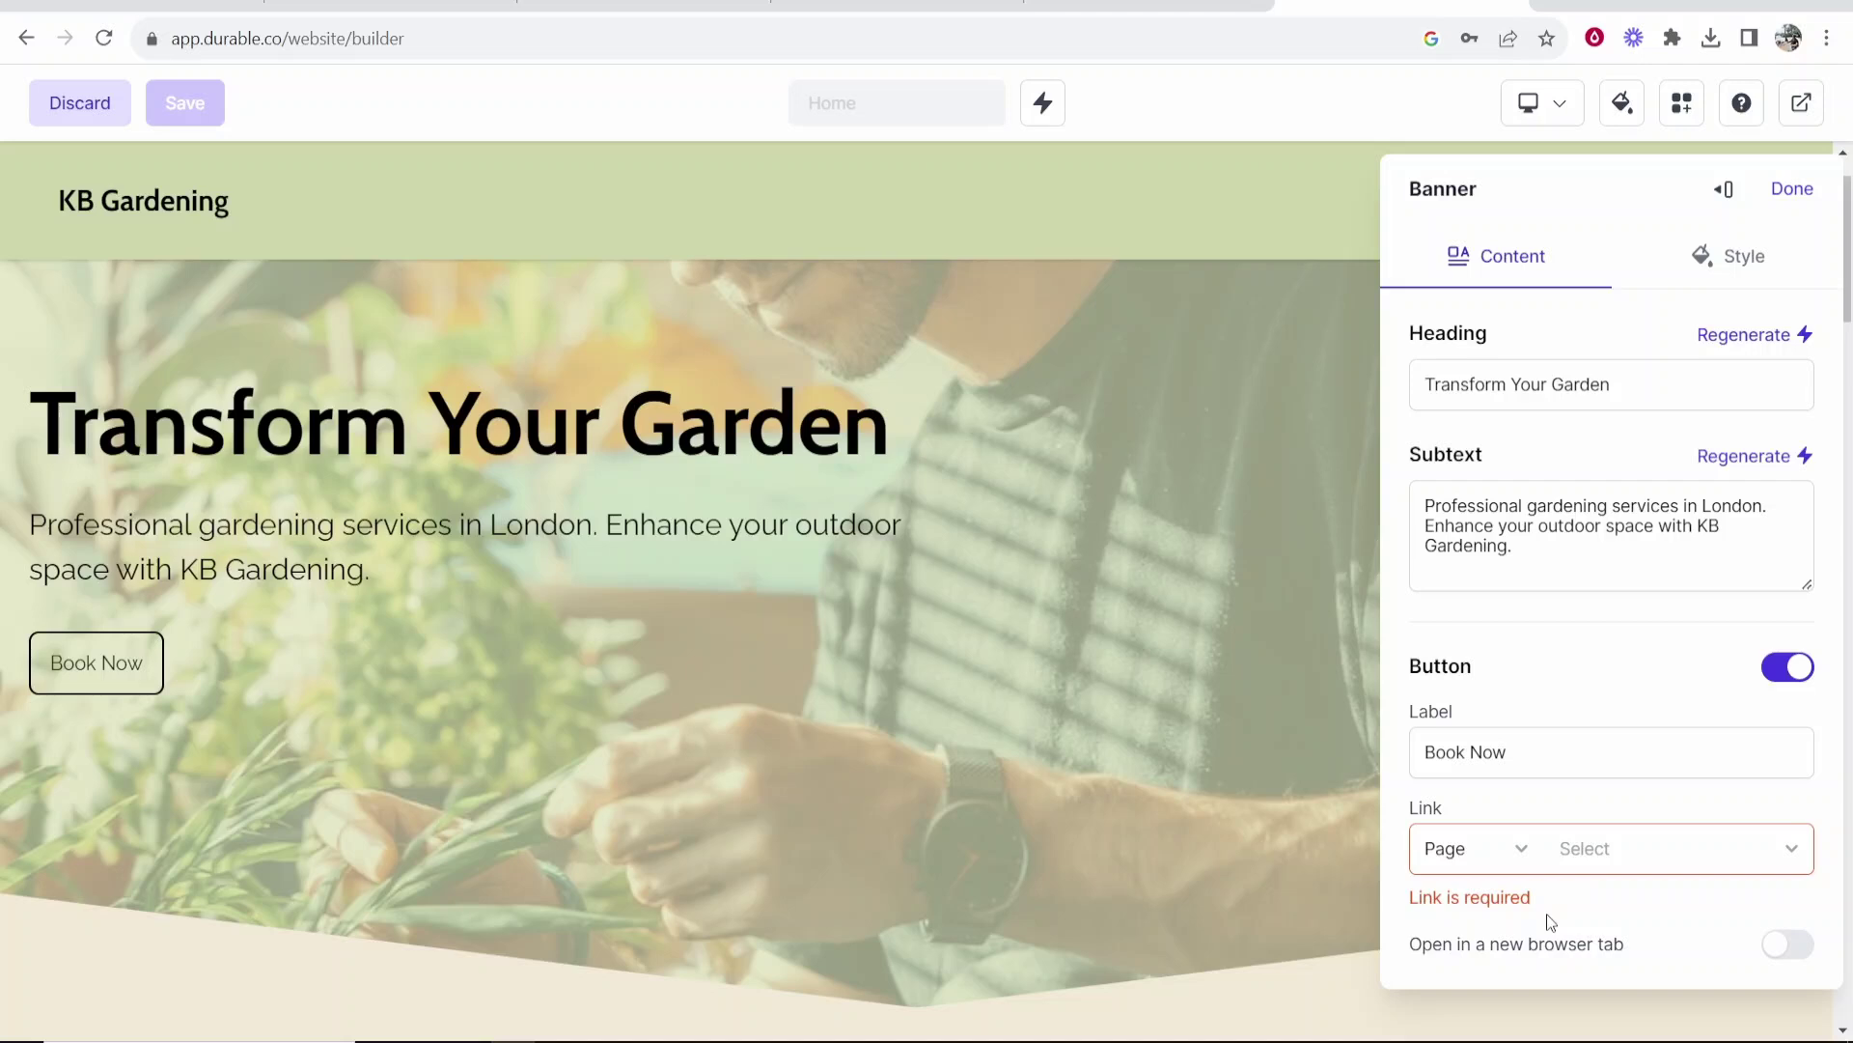
Step: In Banner Style, regenerate the background image, shift it horizontally, and centre the banner content
click(1734, 258)
scroll(1636, 621, down, 2)
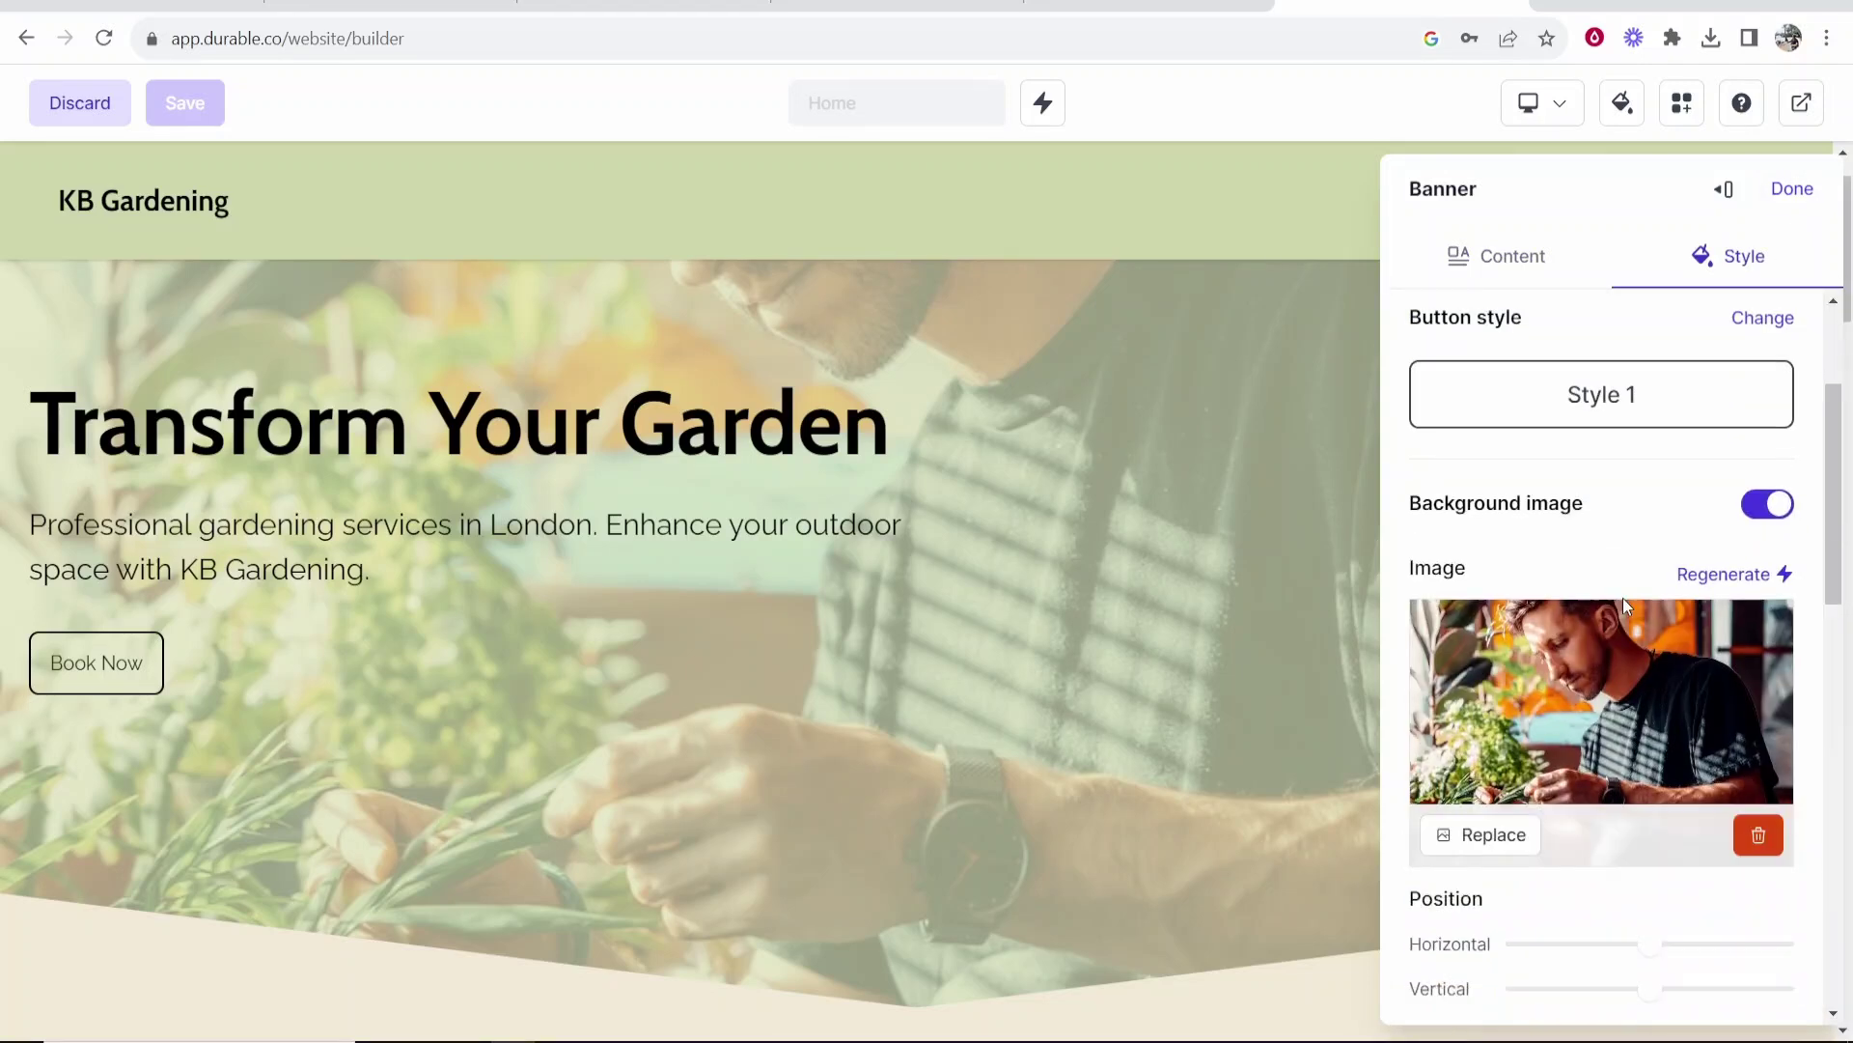
scroll(1624, 598, down, 2)
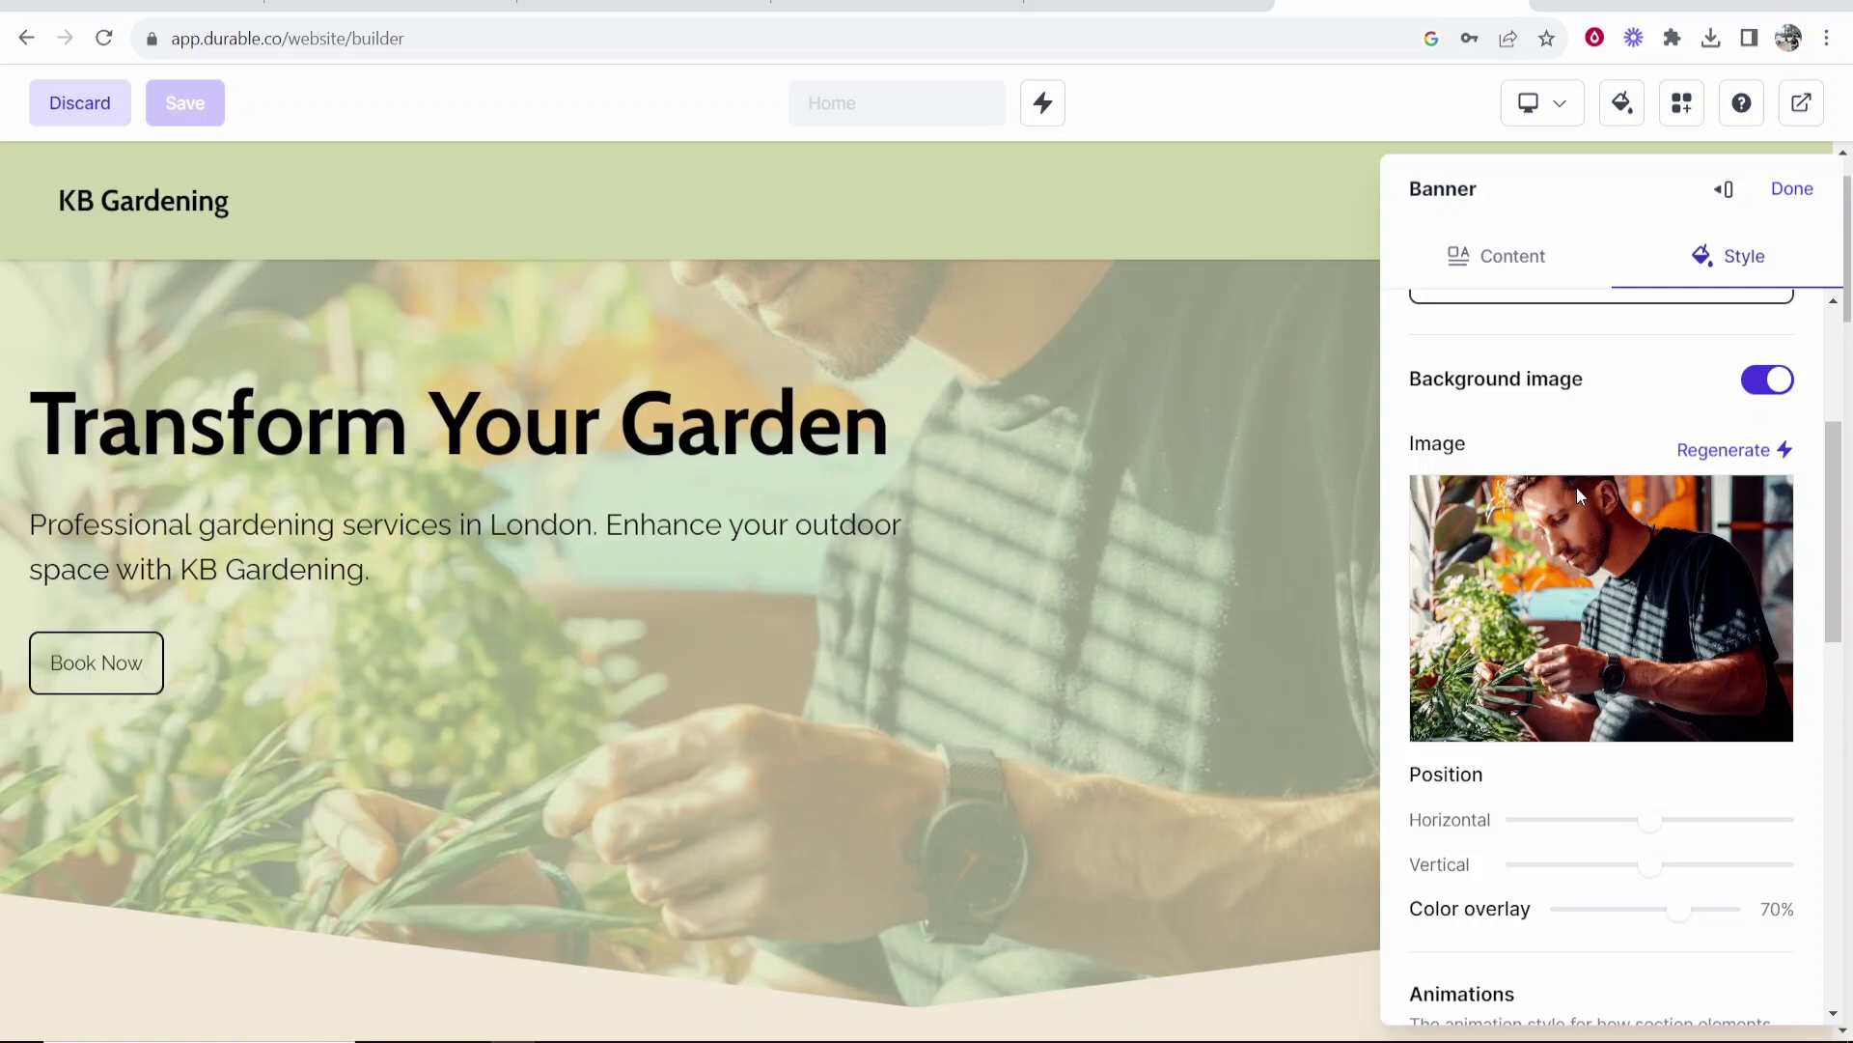
click(1754, 458)
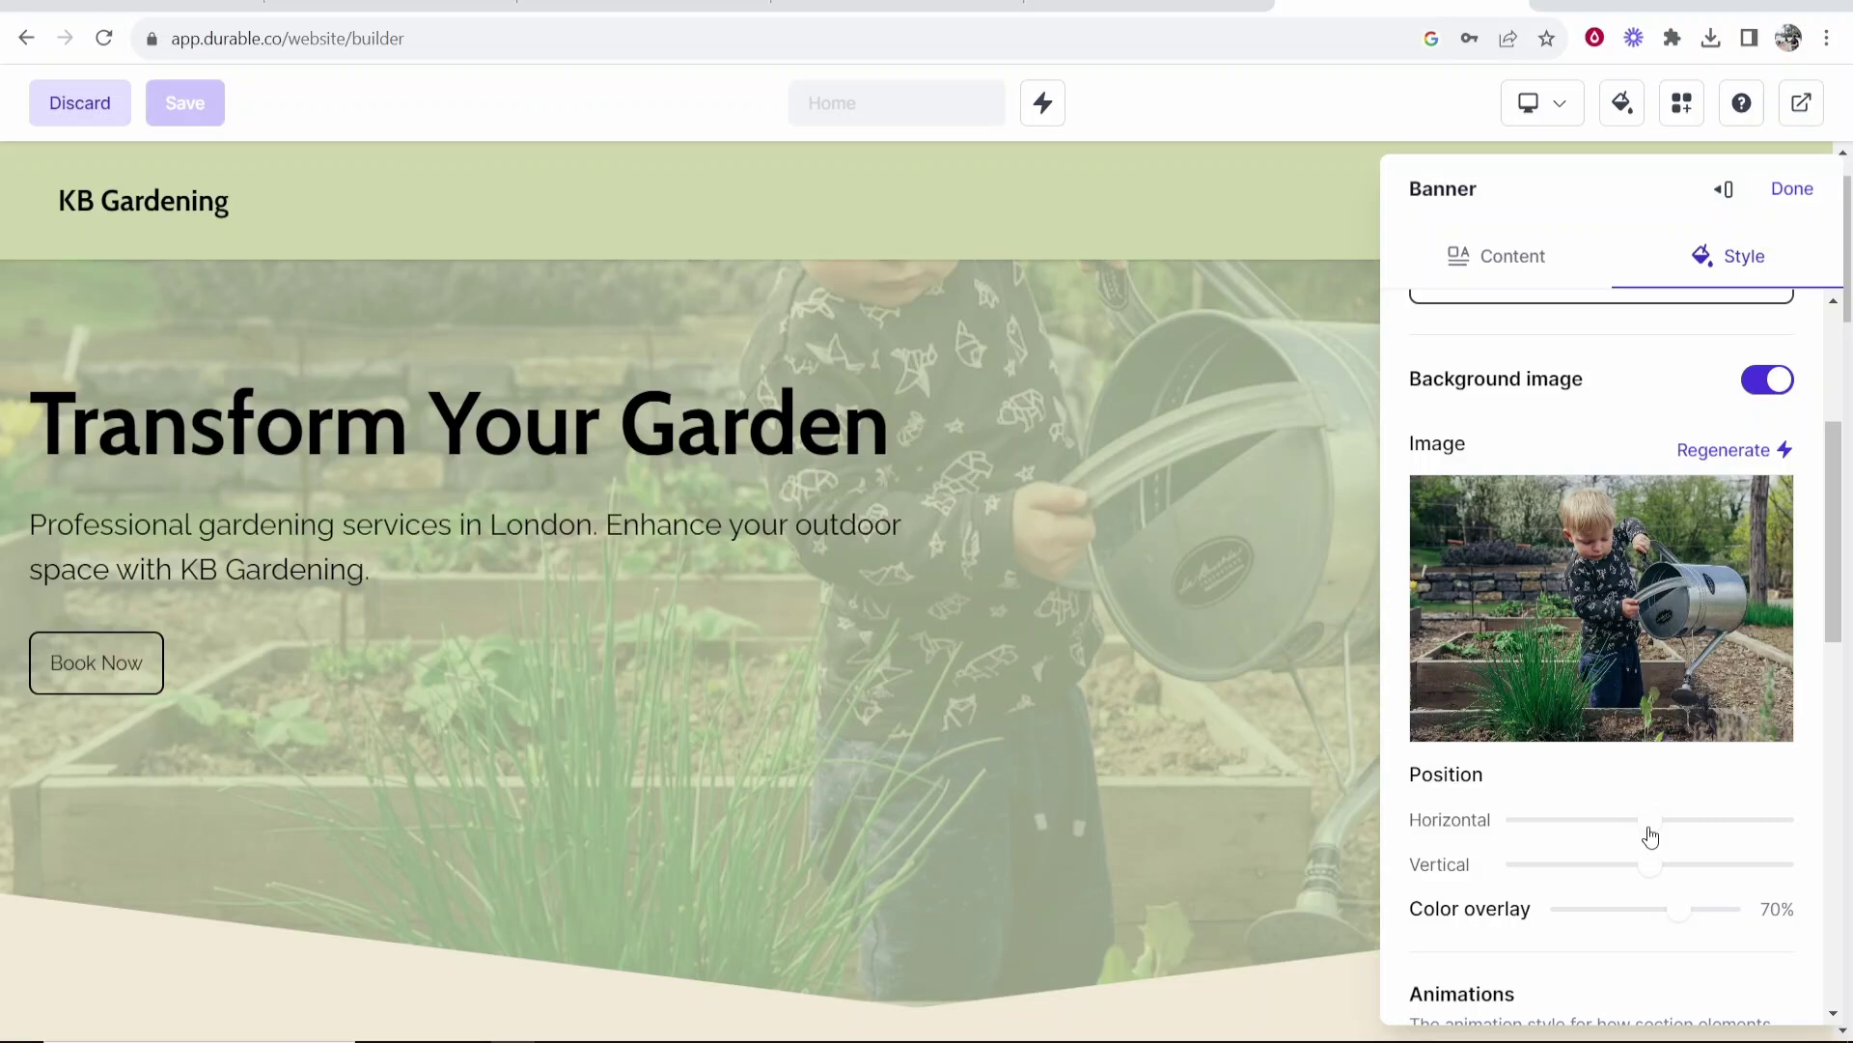
drag(1650, 833, 1577, 832)
scroll(1658, 877, down, 1)
mouse_move(1680, 787)
mouse_down()
mouse_move(1729, 790)
mouse_move(1611, 794)
mouse_move(1714, 799)
mouse_move(1688, 798)
mouse_up()
scroll(1584, 773, down, 6)
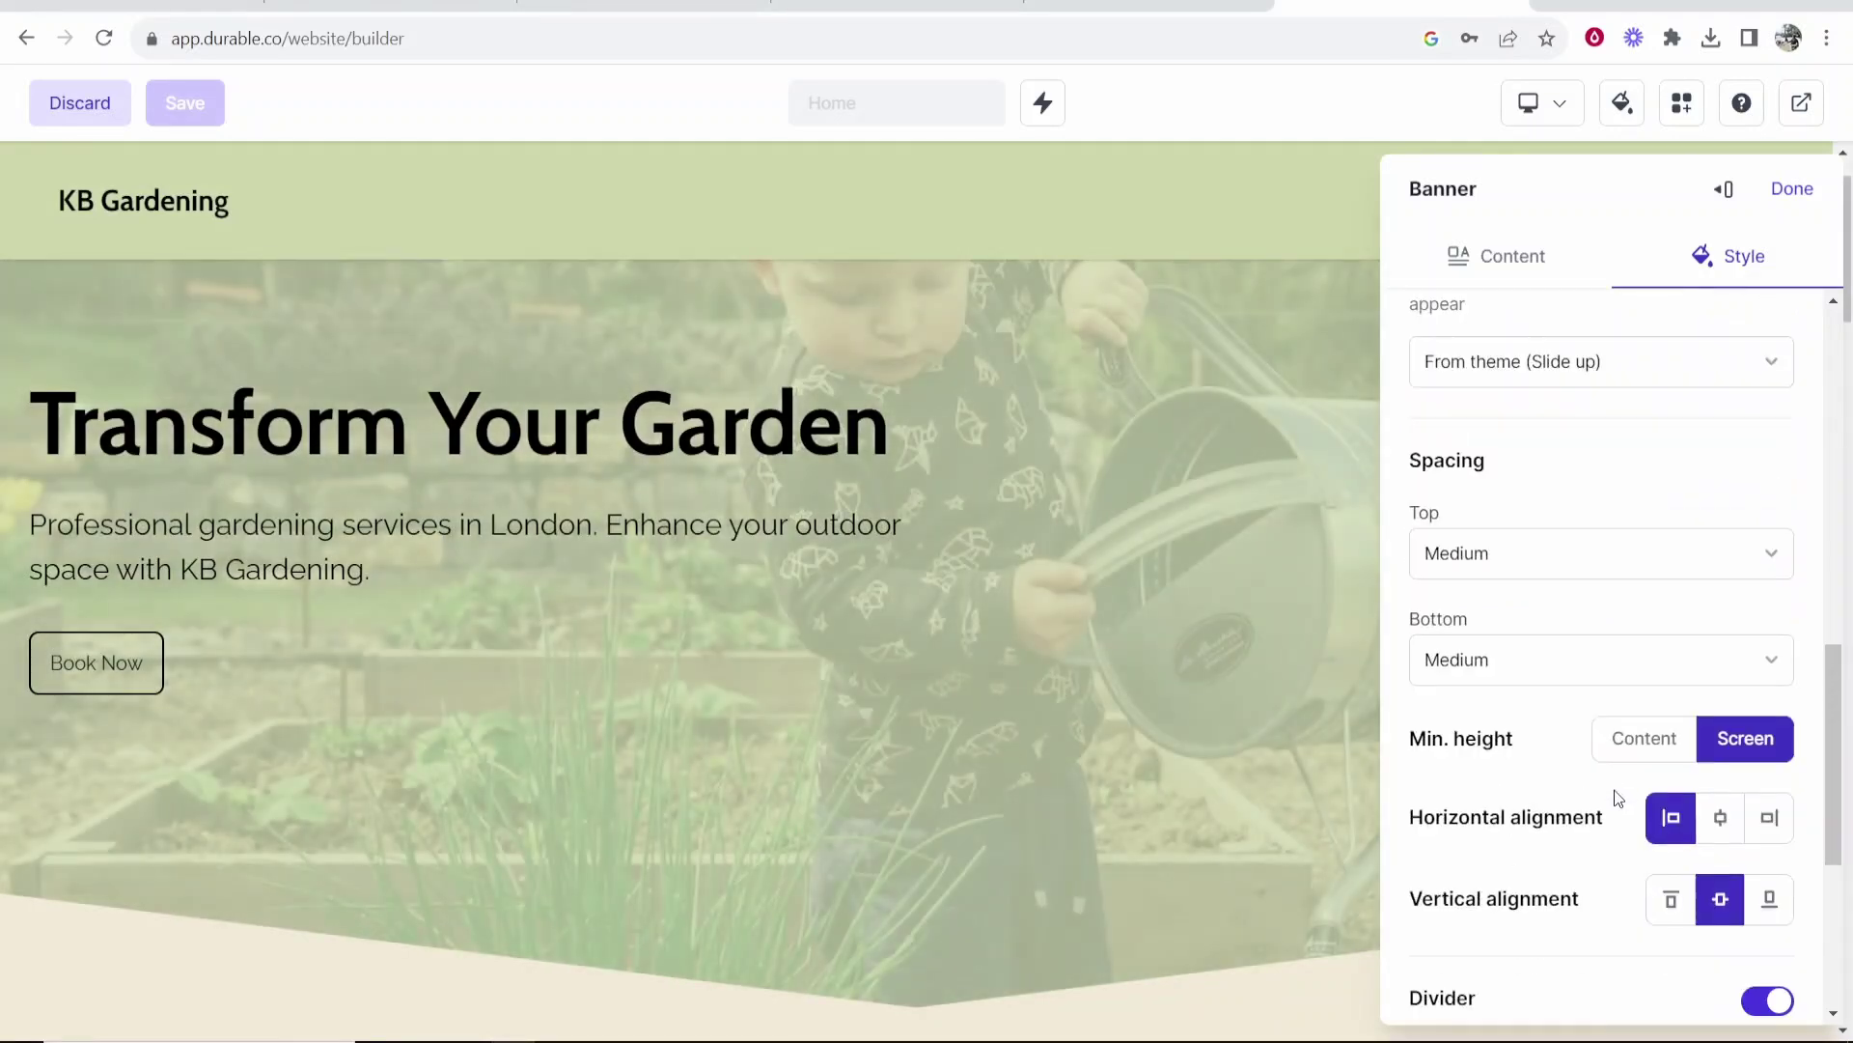
click(1720, 700)
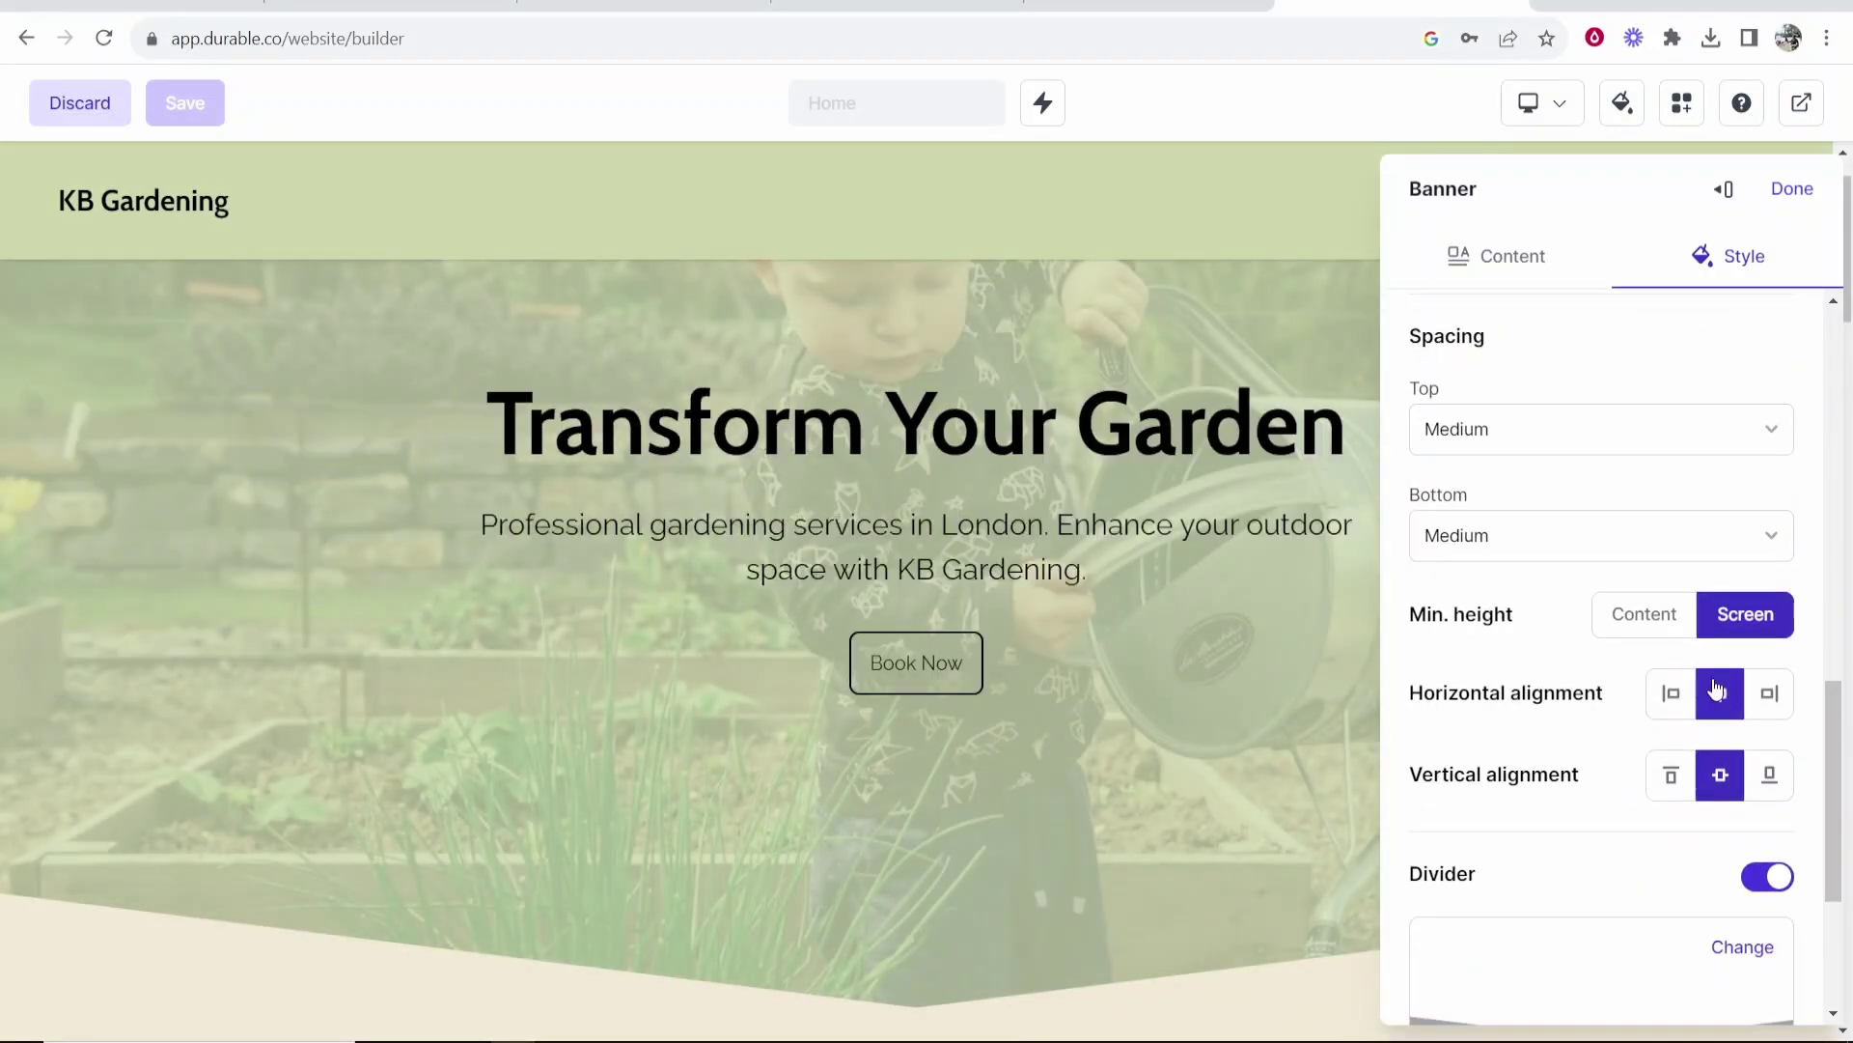
Step: Give the banner a bright green border and close the banner editor
scroll(1255, 618, down, 2)
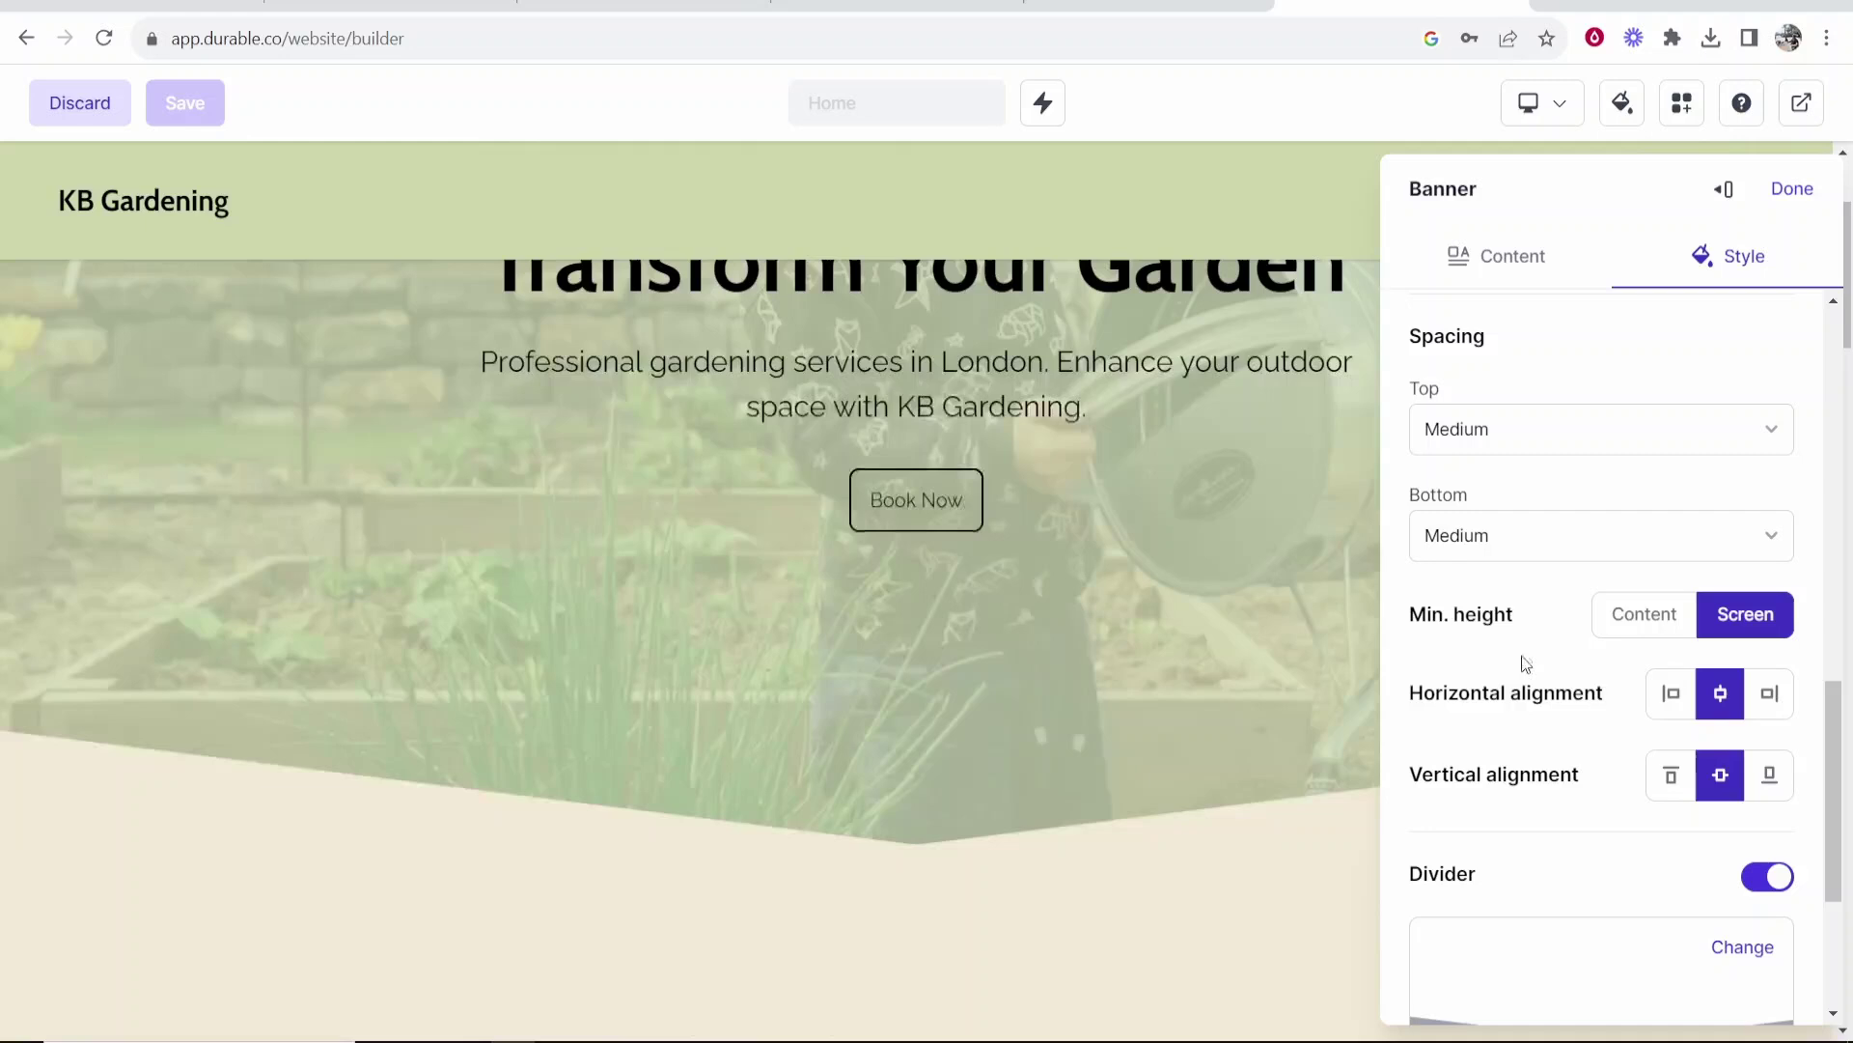
scroll(1477, 644, down, 2)
scroll(1663, 769, down, 2)
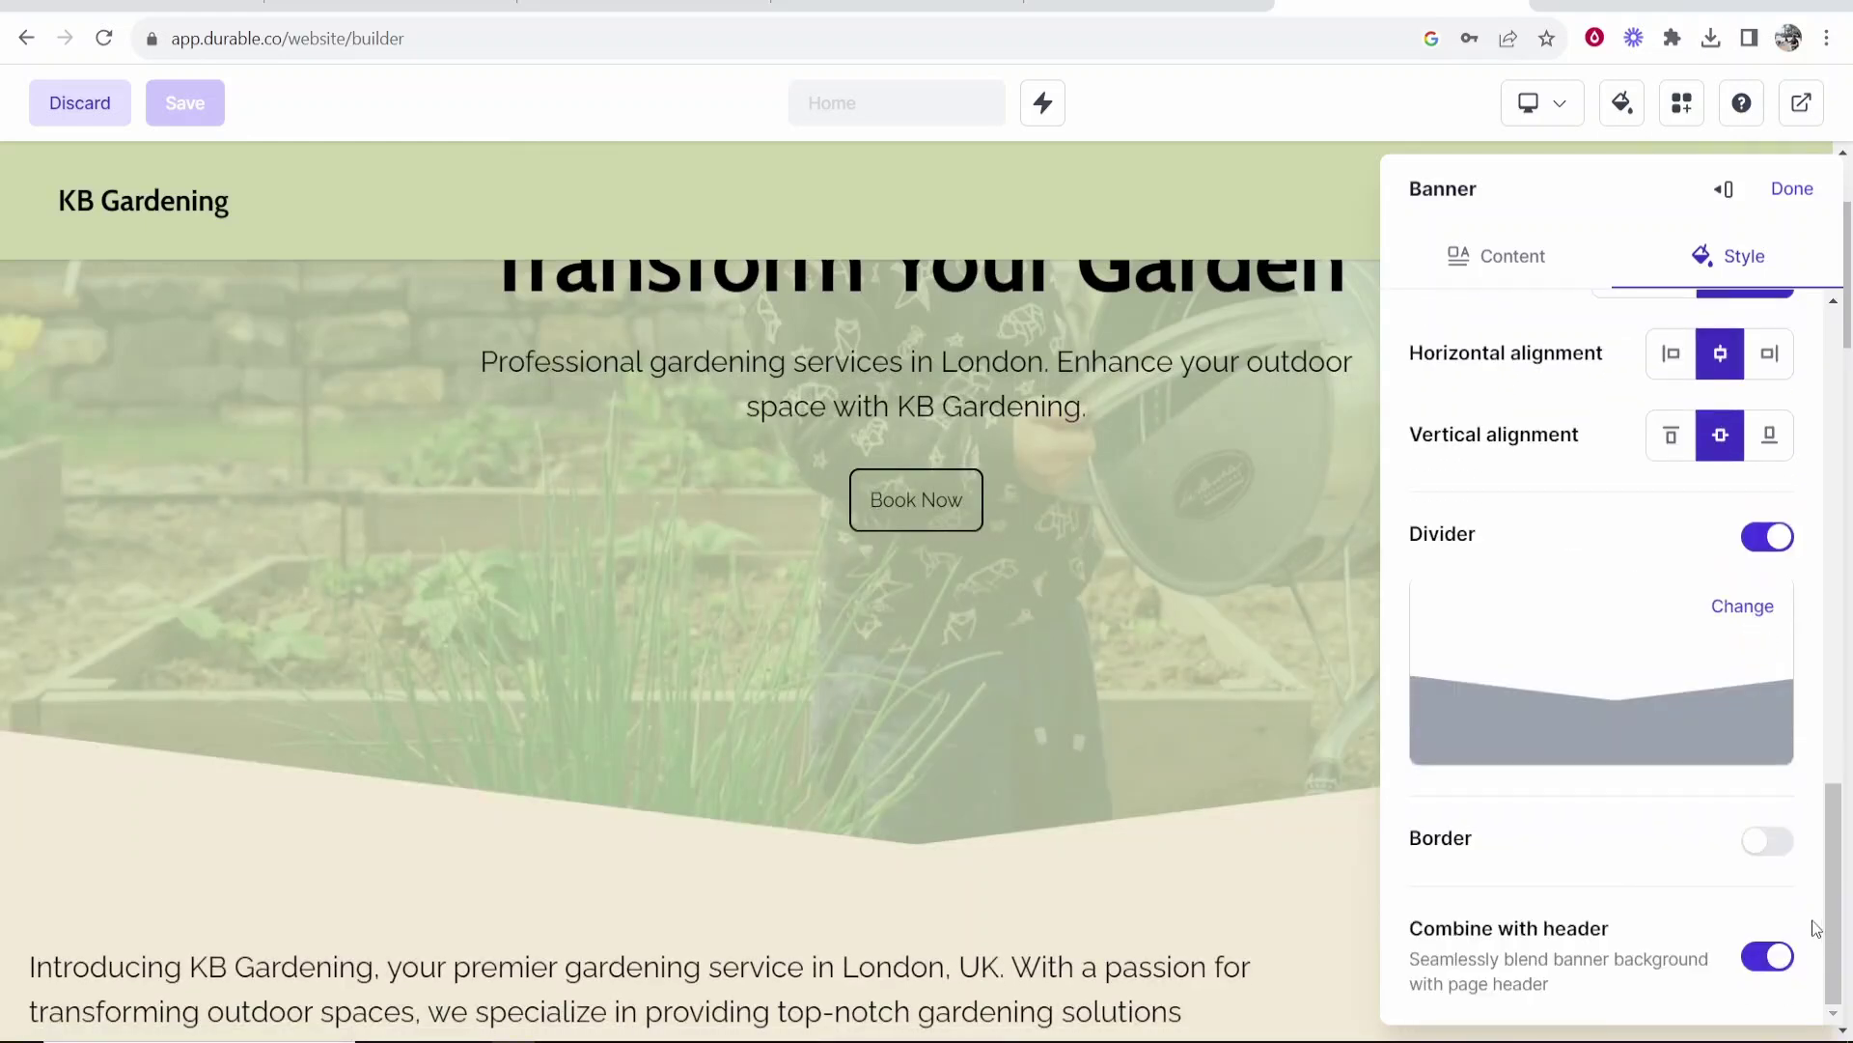
click(1777, 845)
scroll(1435, 787, down, 2)
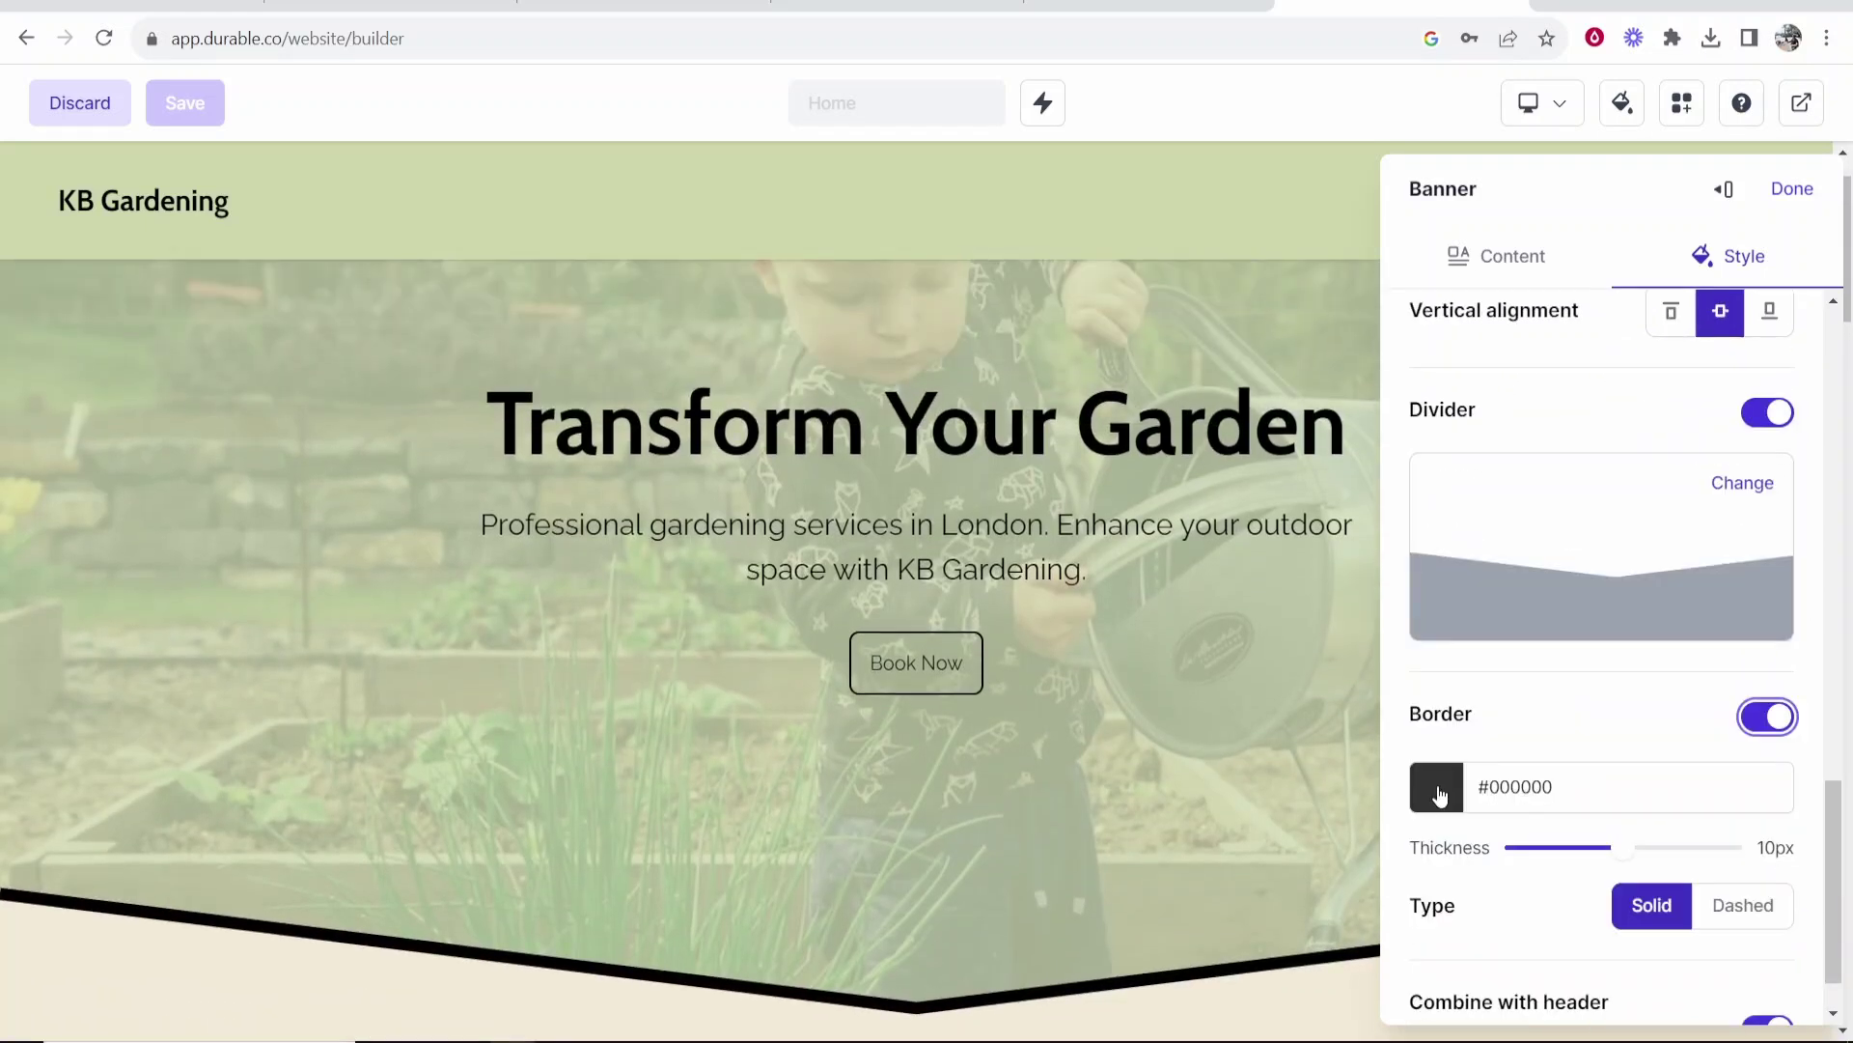
scroll(1419, 792, down, 1)
click(1448, 731)
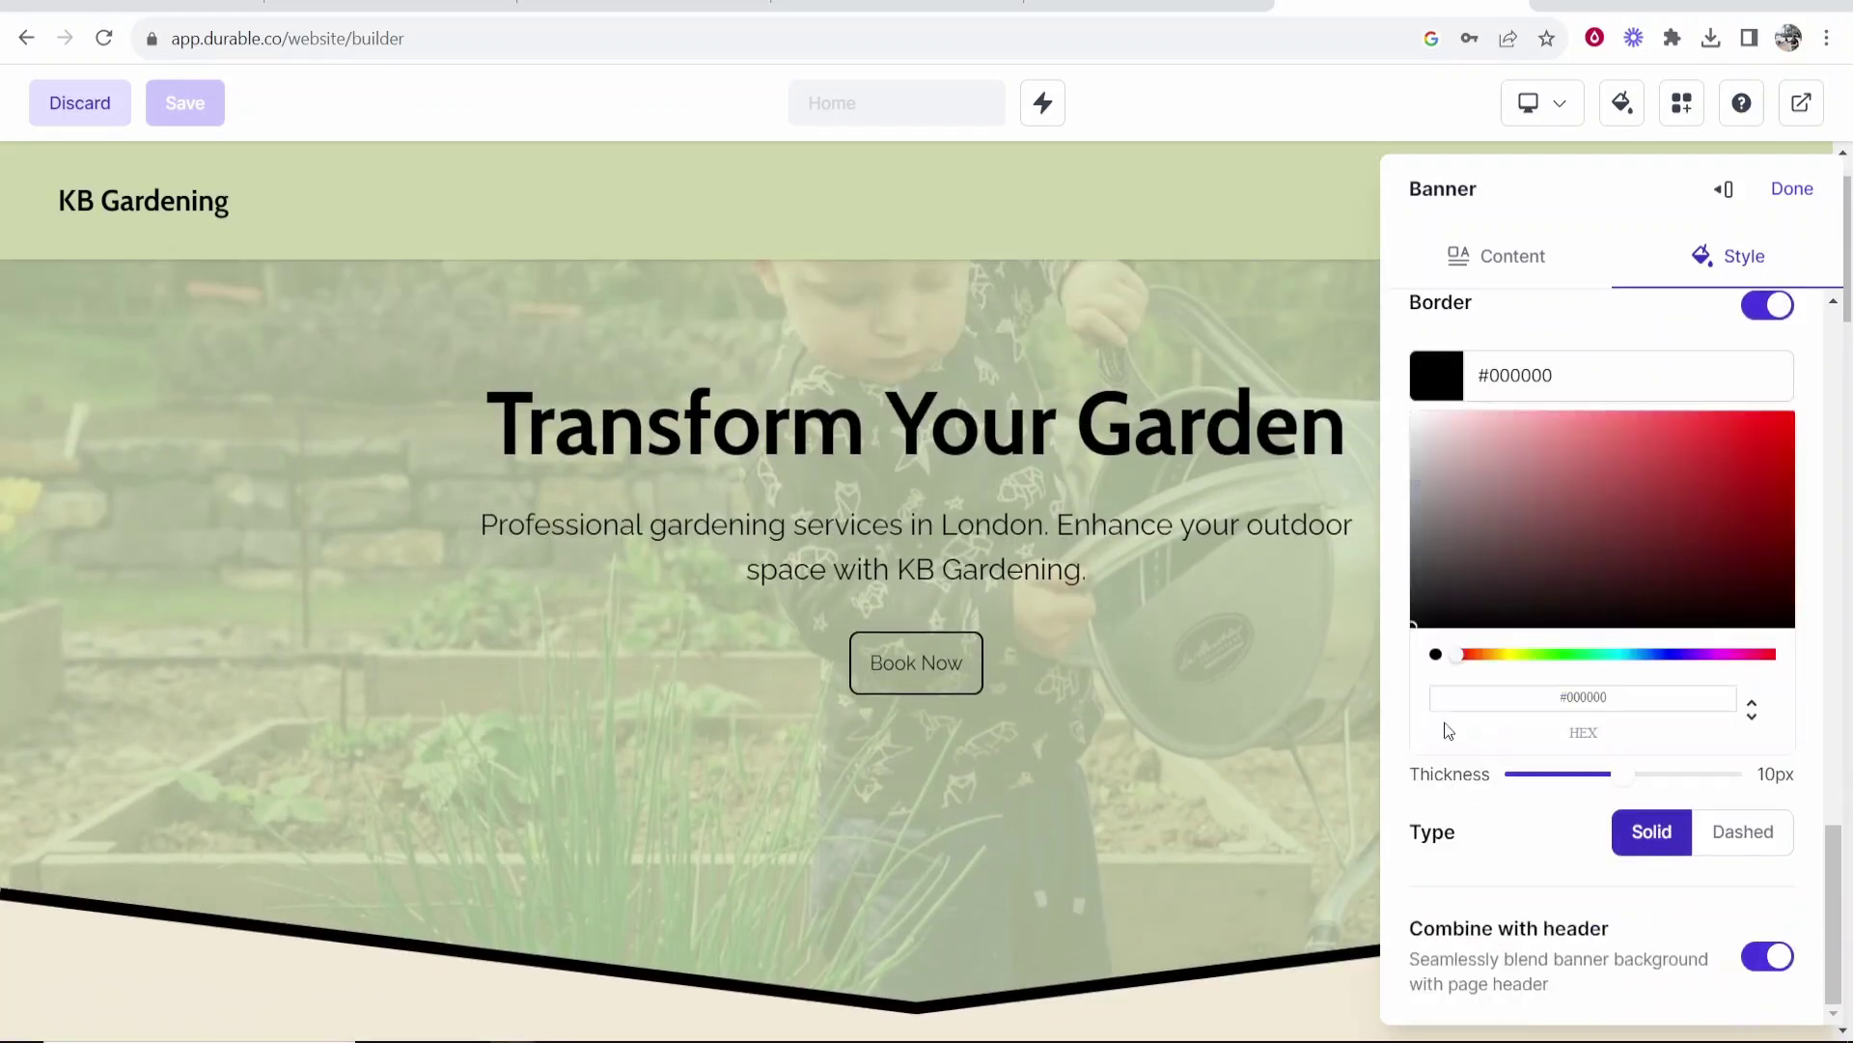
click(1574, 663)
drag(1700, 513, 1746, 425)
scroll(1518, 628, up, 6)
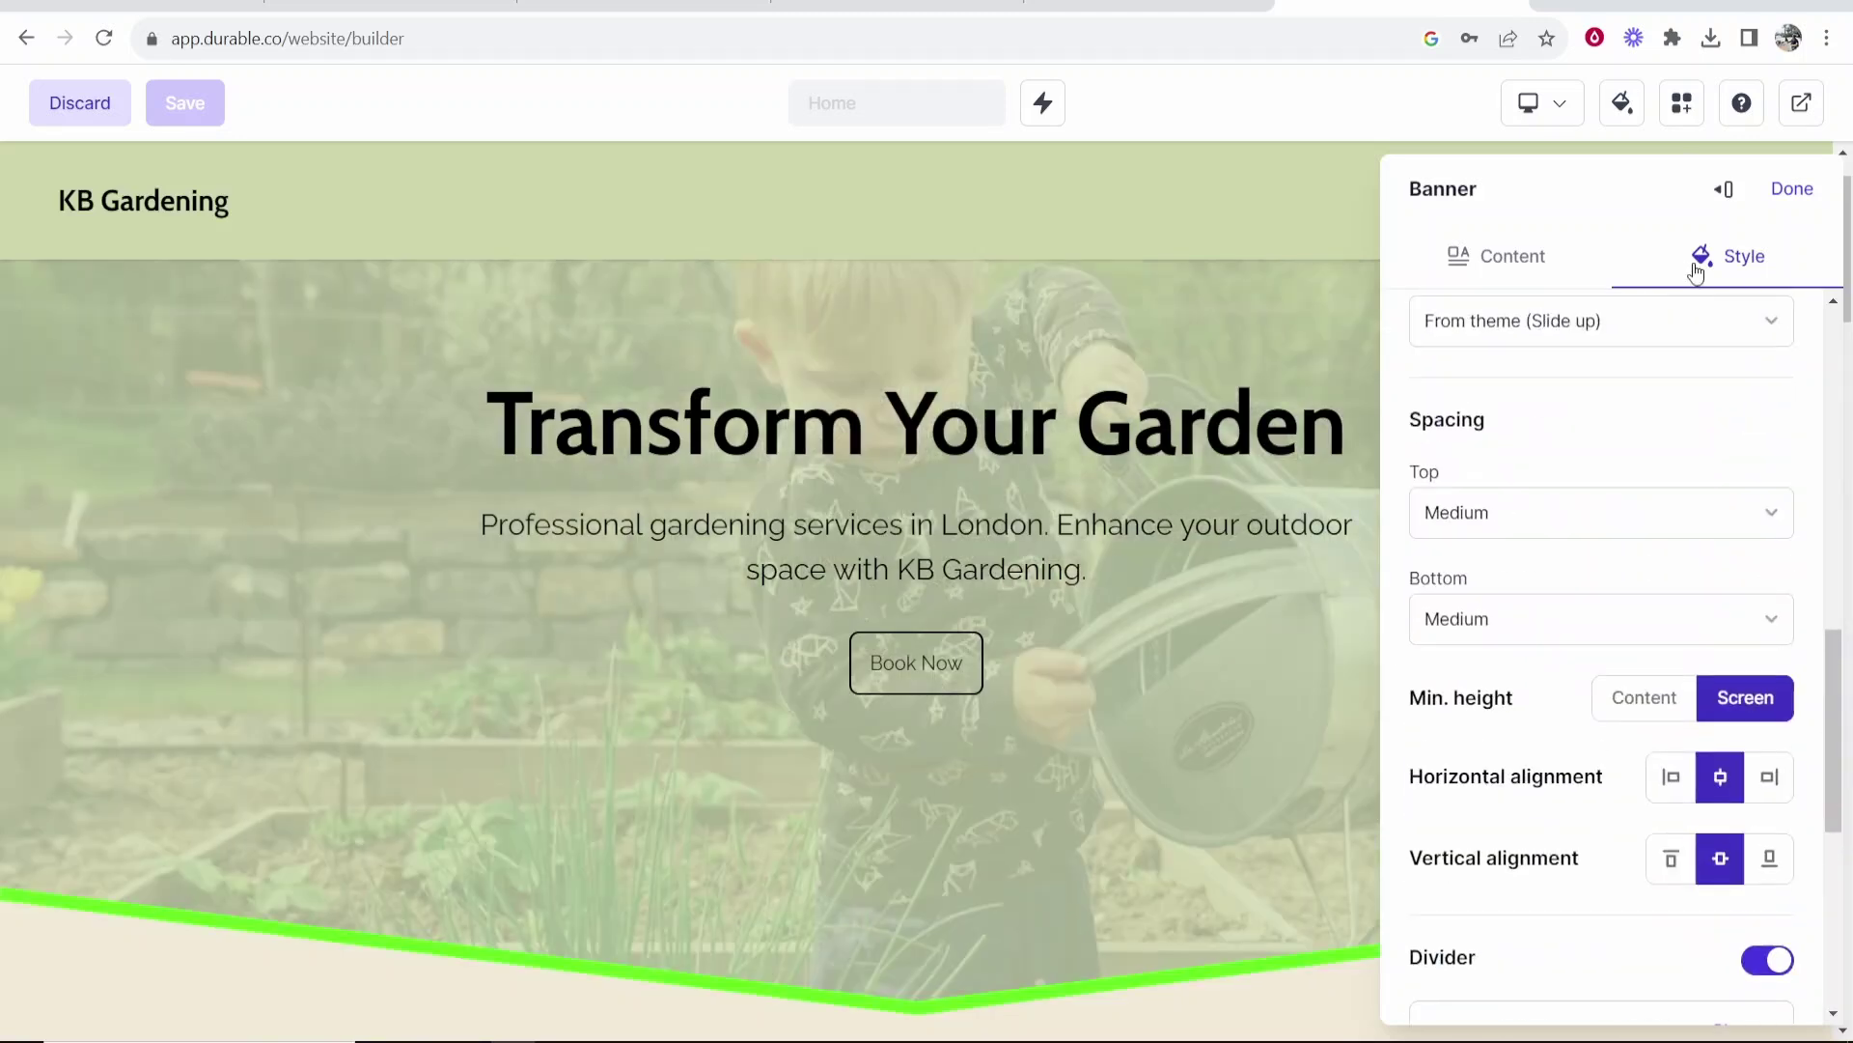
click(1793, 188)
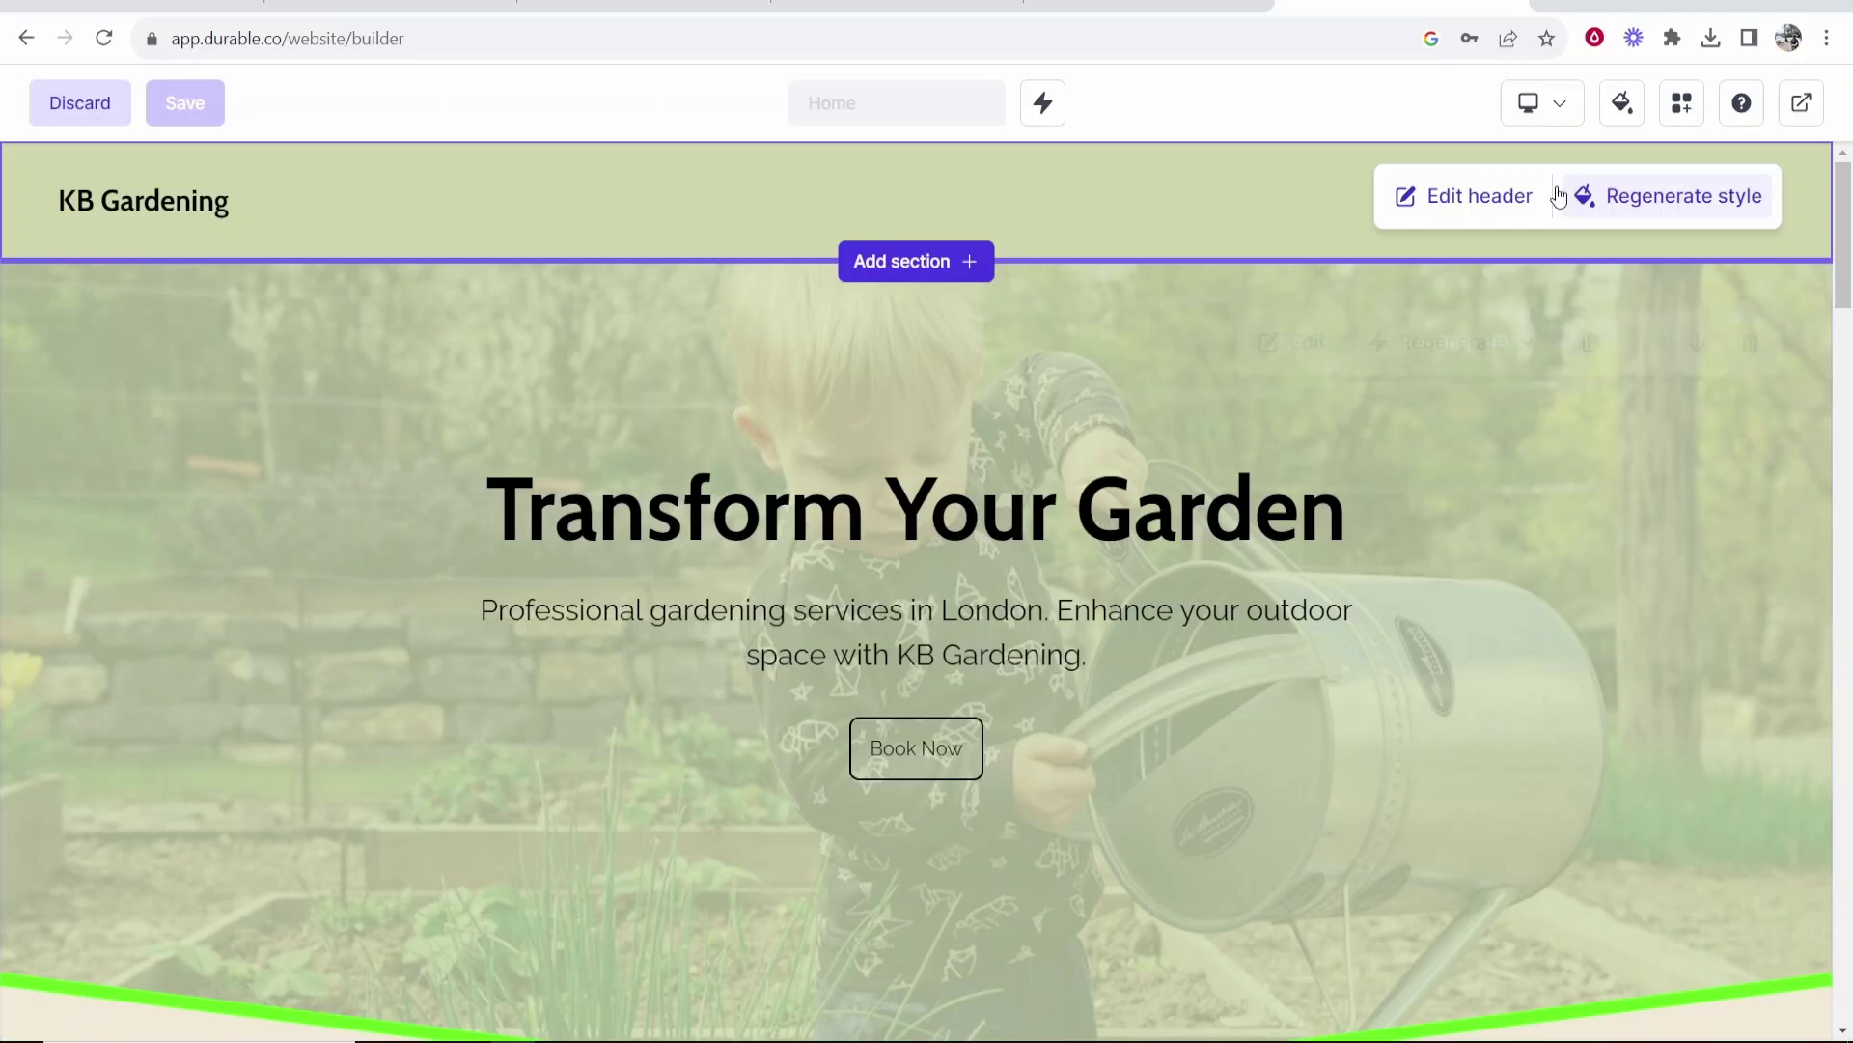
Step: Regenerate the header style, then scroll the page down to the Contact form and back up
click(1622, 196)
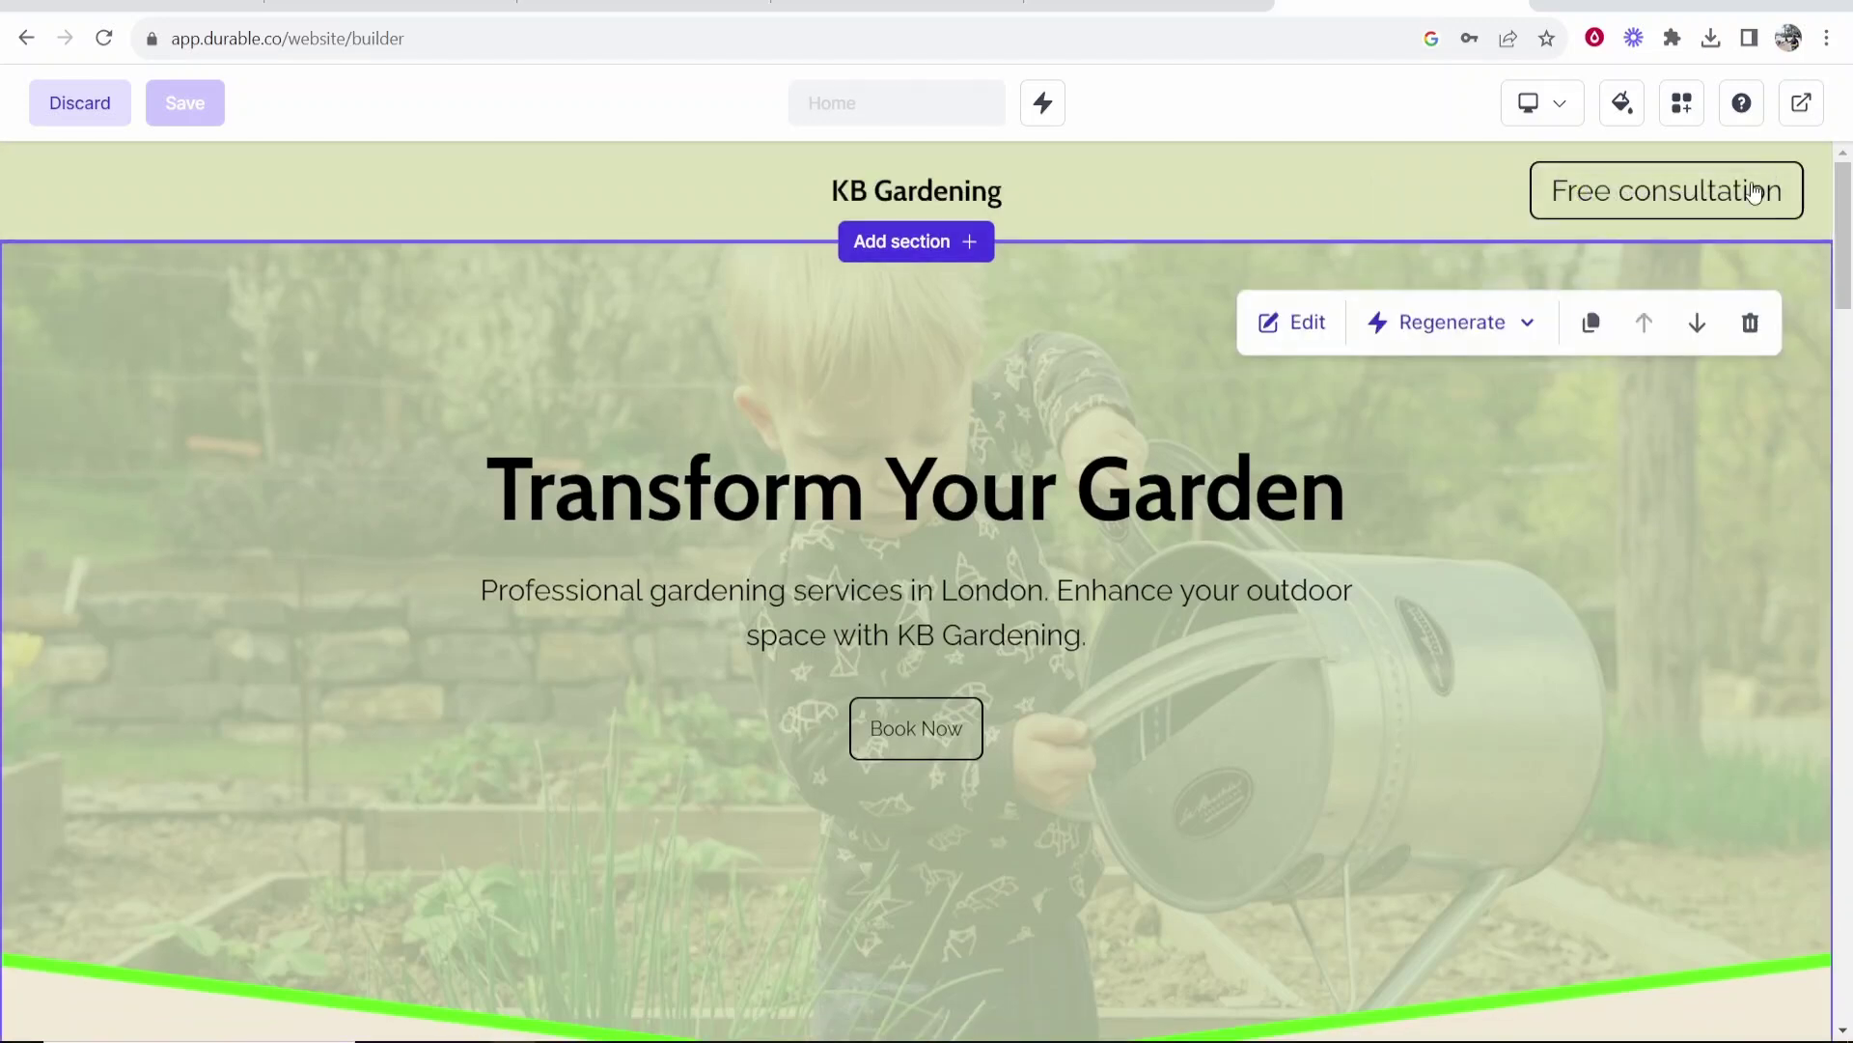
scroll(1137, 483, down, 7)
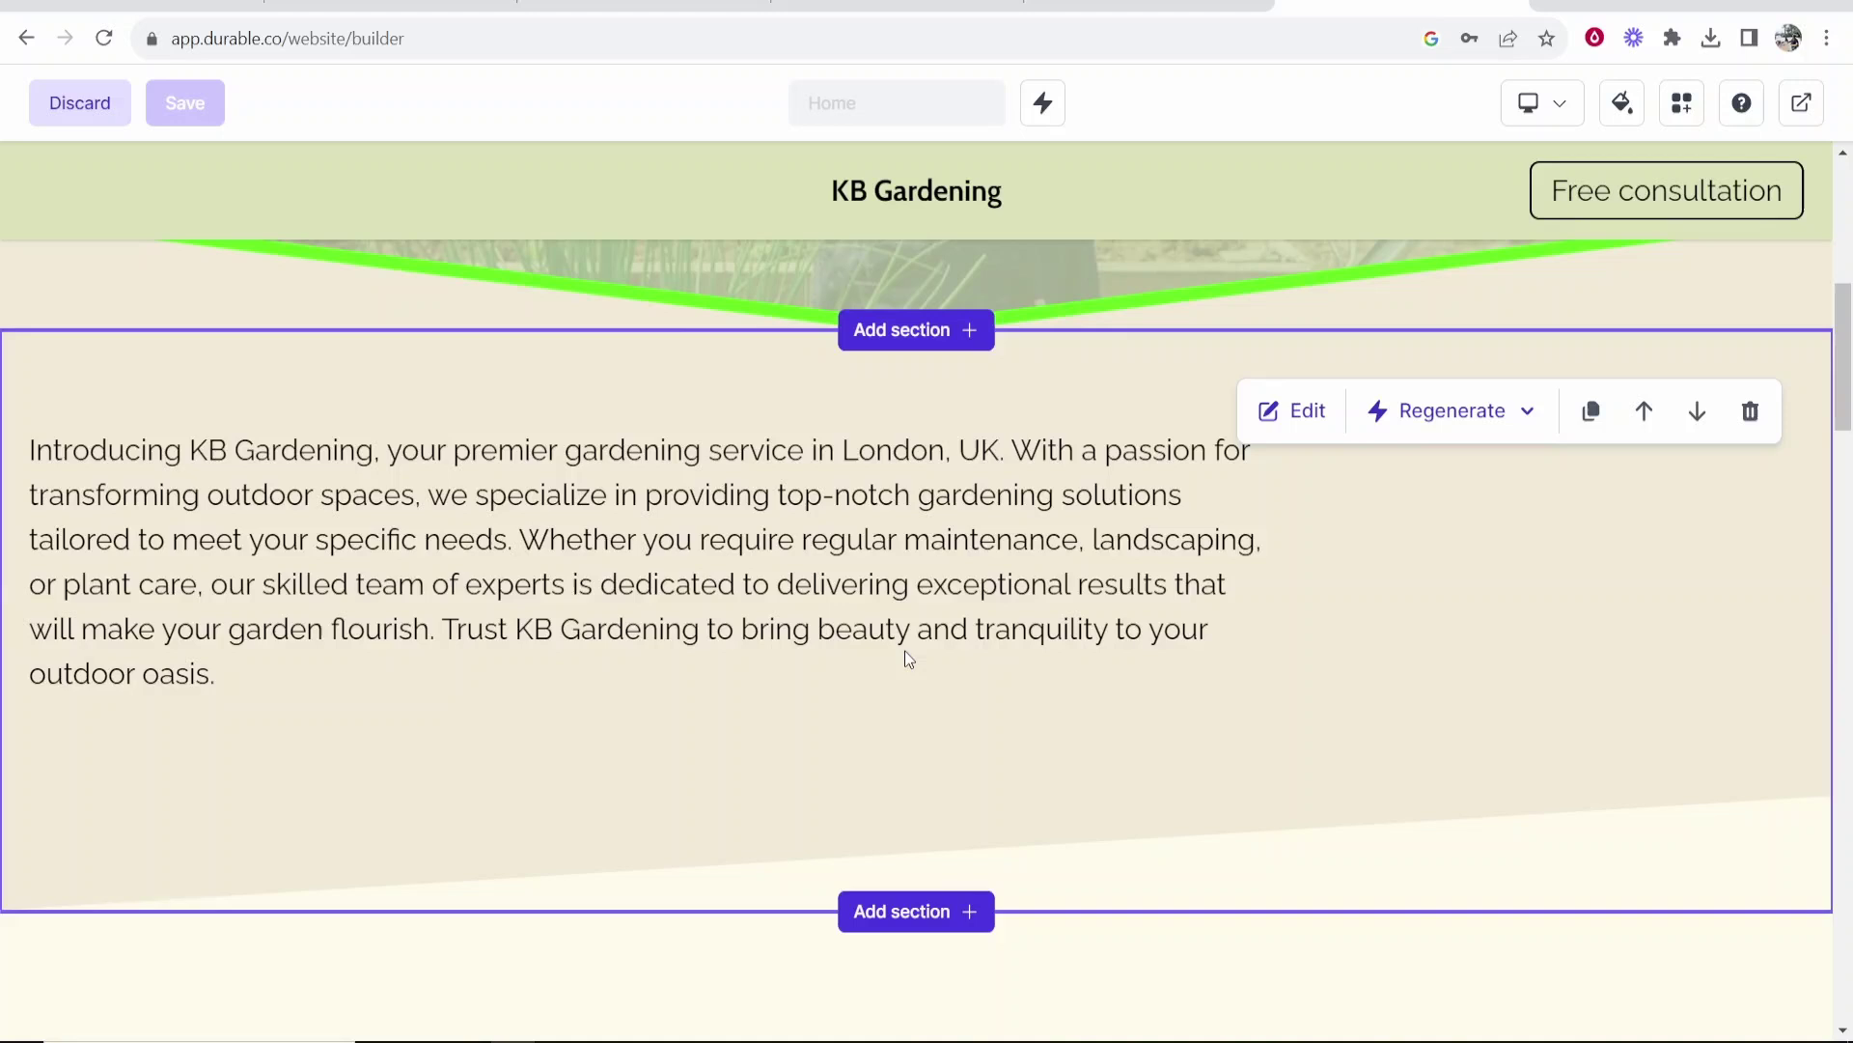
scroll(906, 657, down, 10)
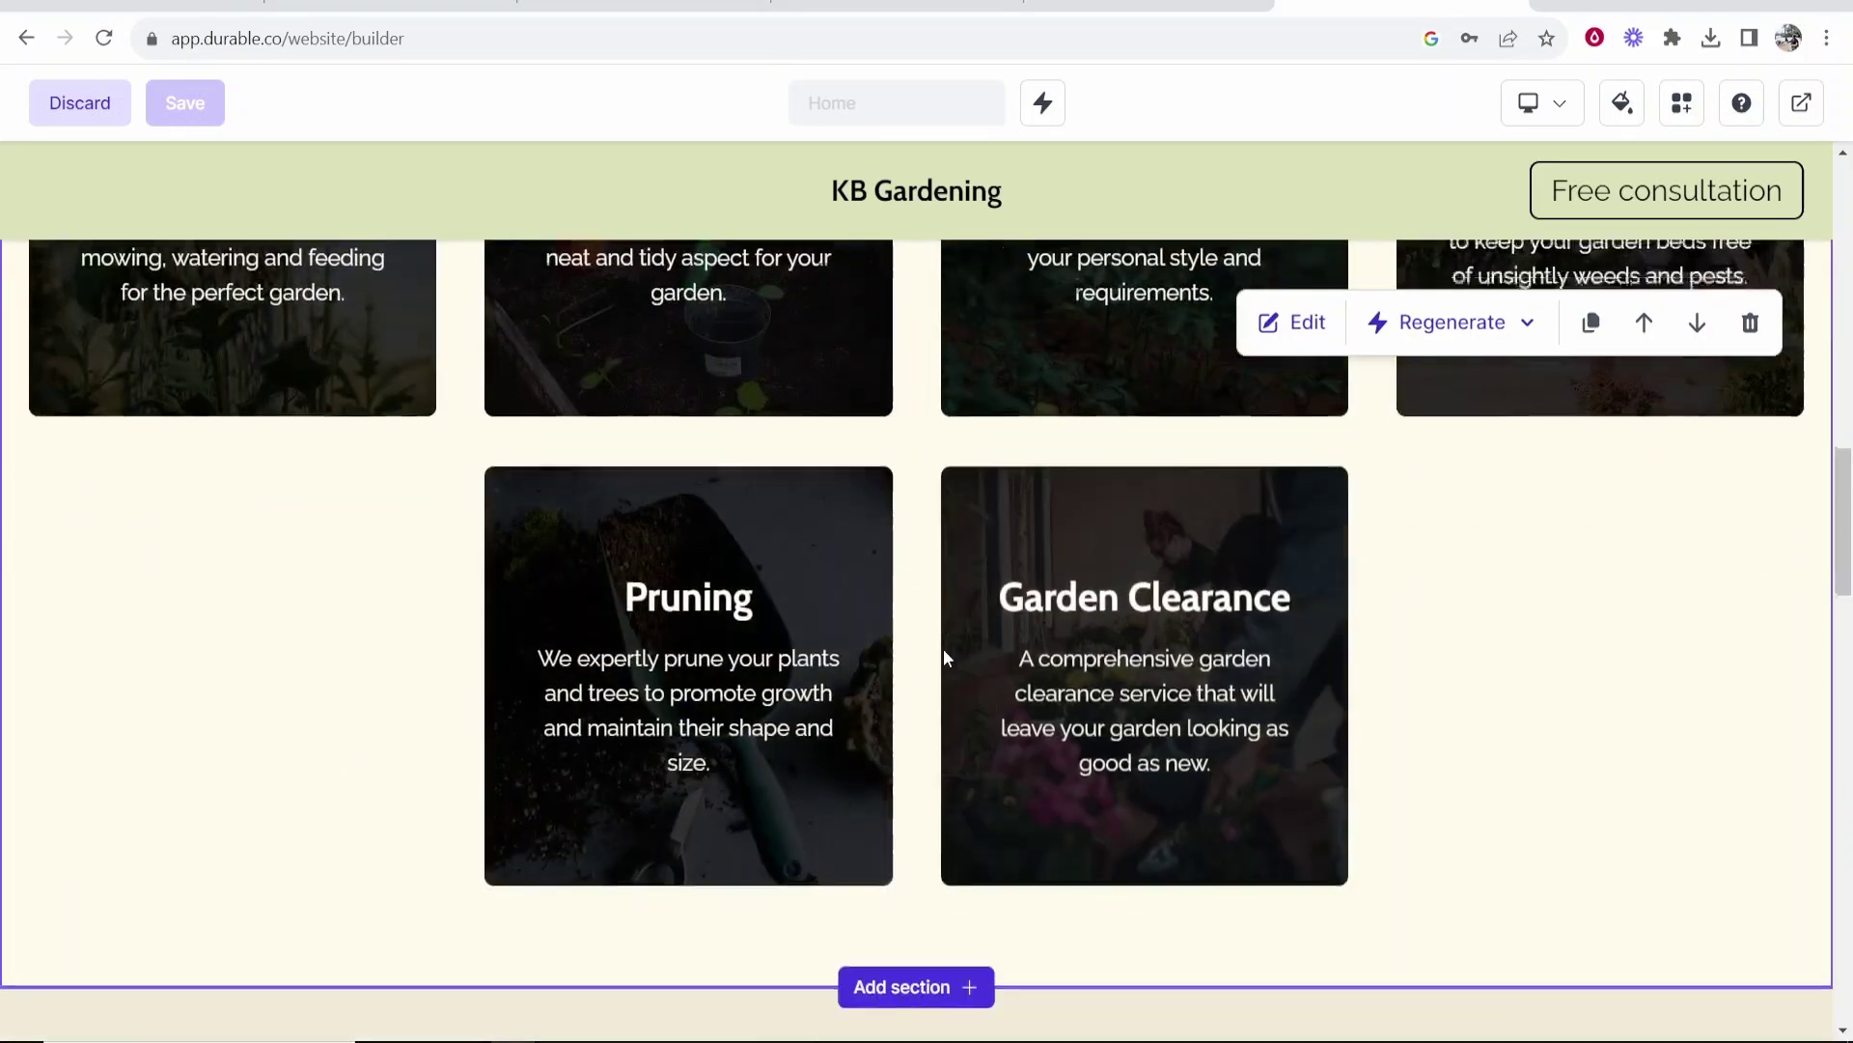
scroll(942, 648, down, 2)
scroll(645, 494, up, 5)
scroll(840, 593, down, 10)
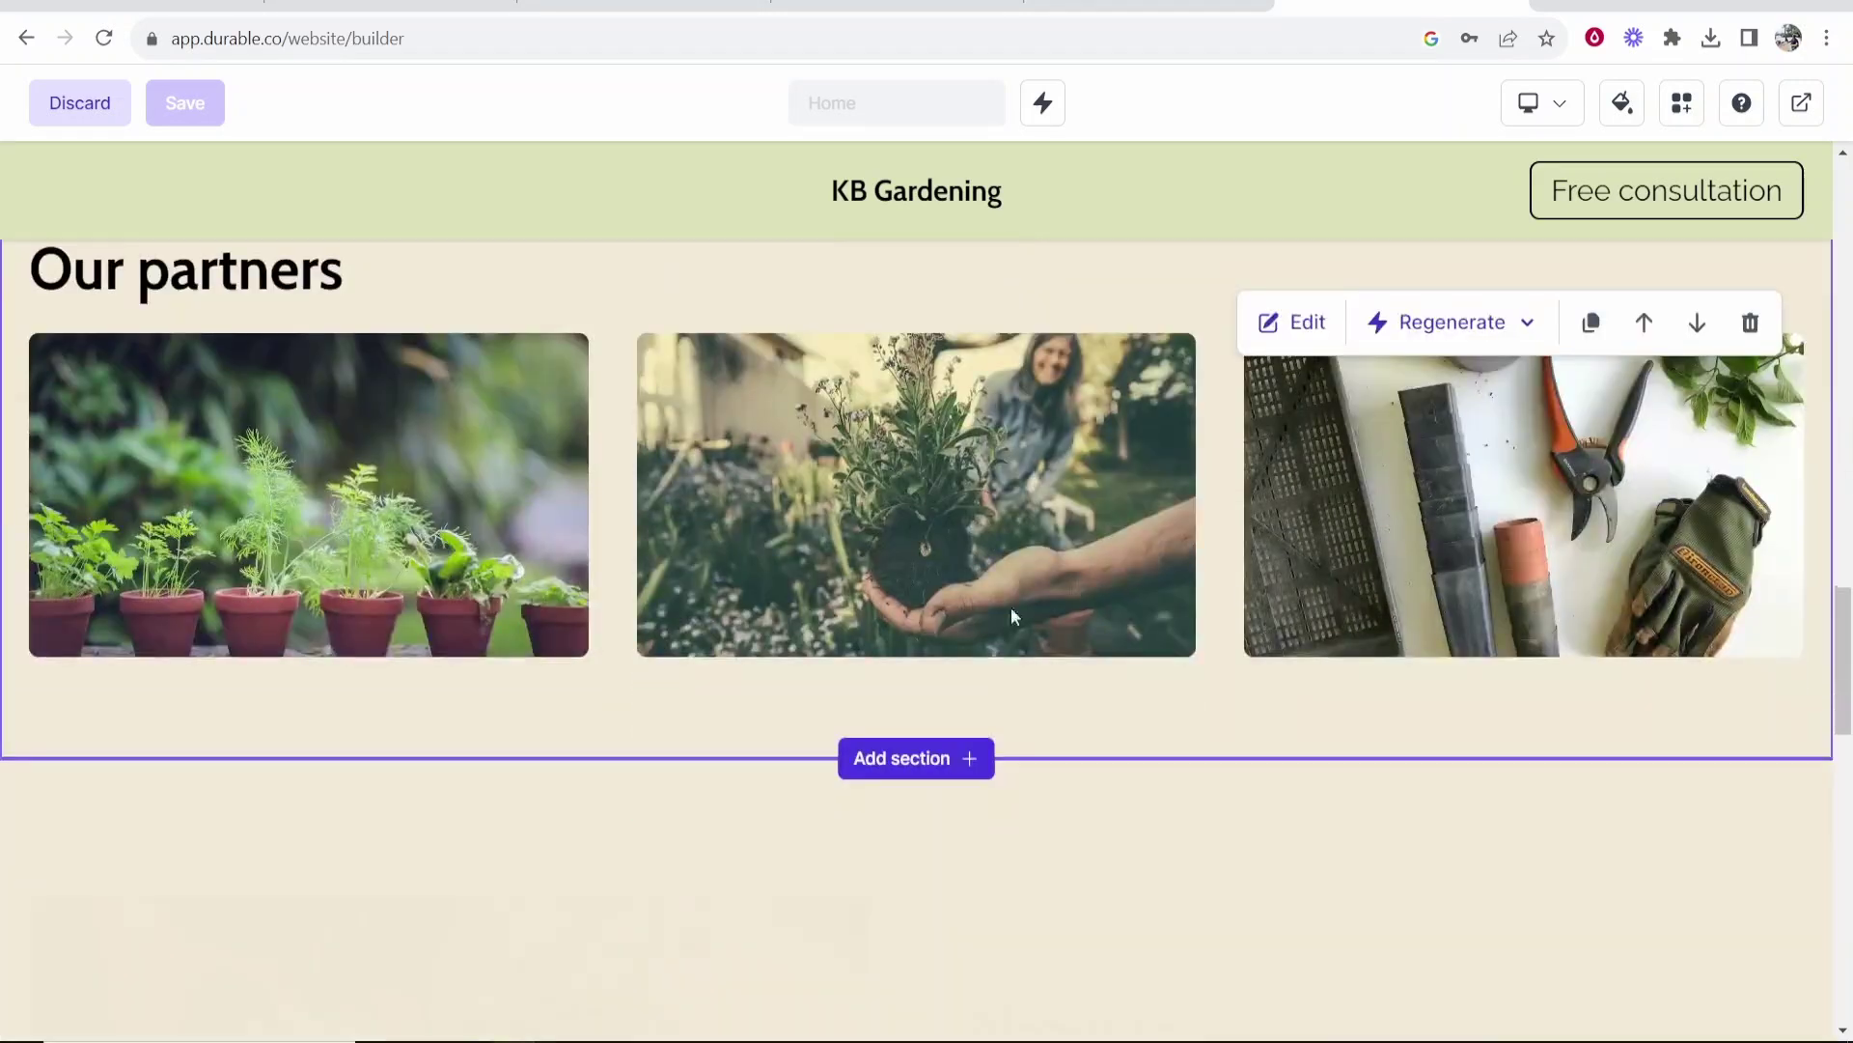
scroll(1012, 614, down, 15)
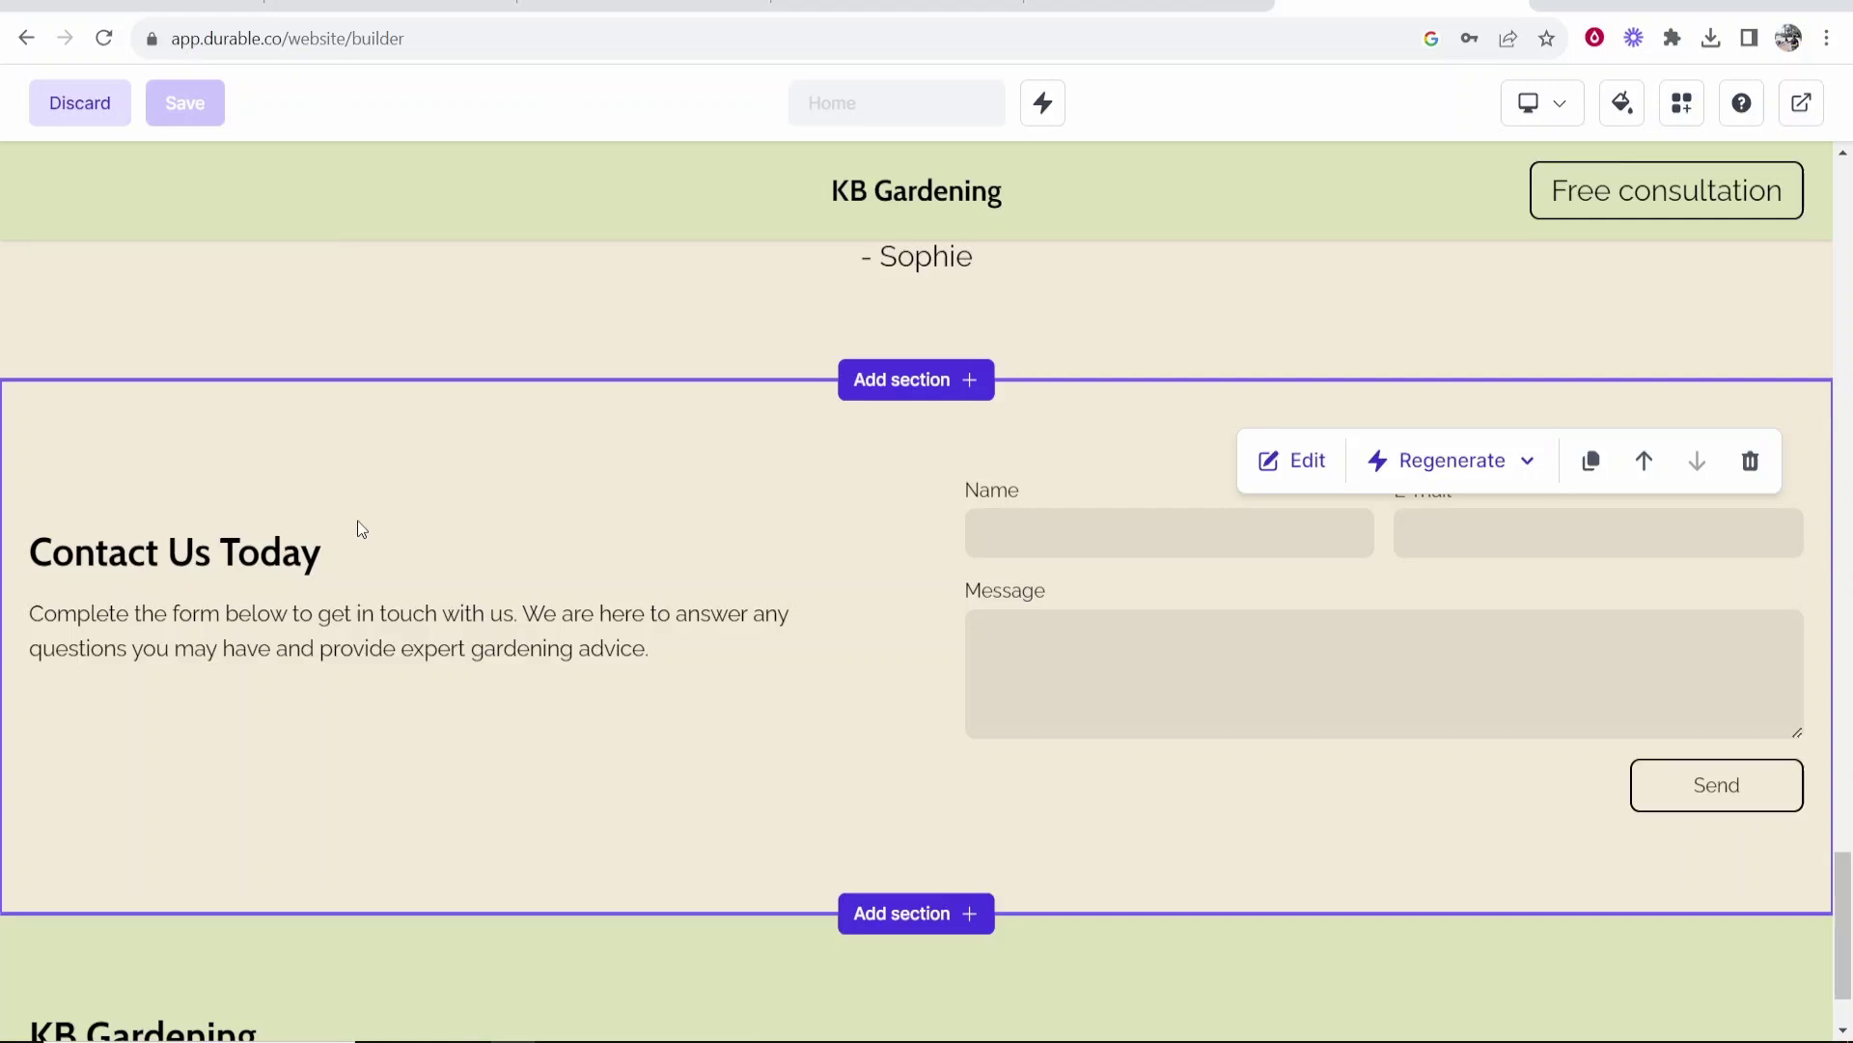
scroll(1330, 616, up, 20)
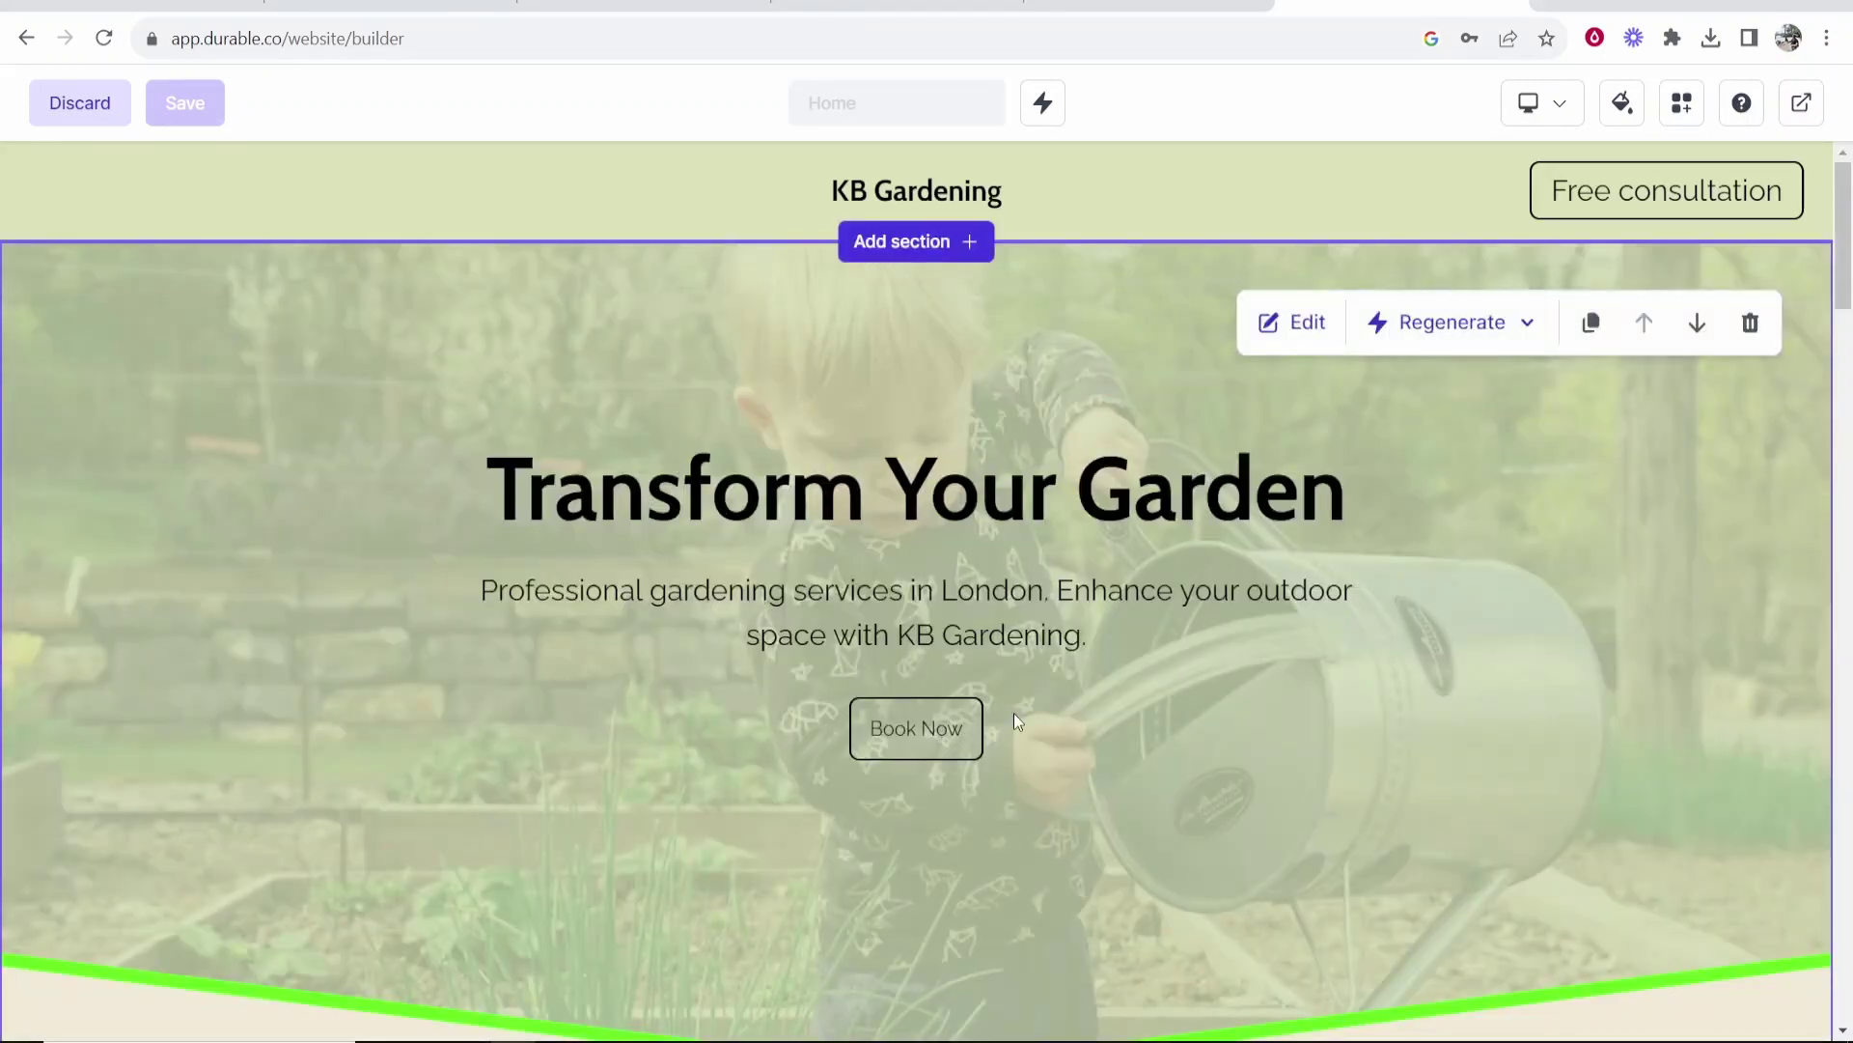
Step: Link the hero's Book Now button to the Contact section, then scroll to review the page
click(1289, 334)
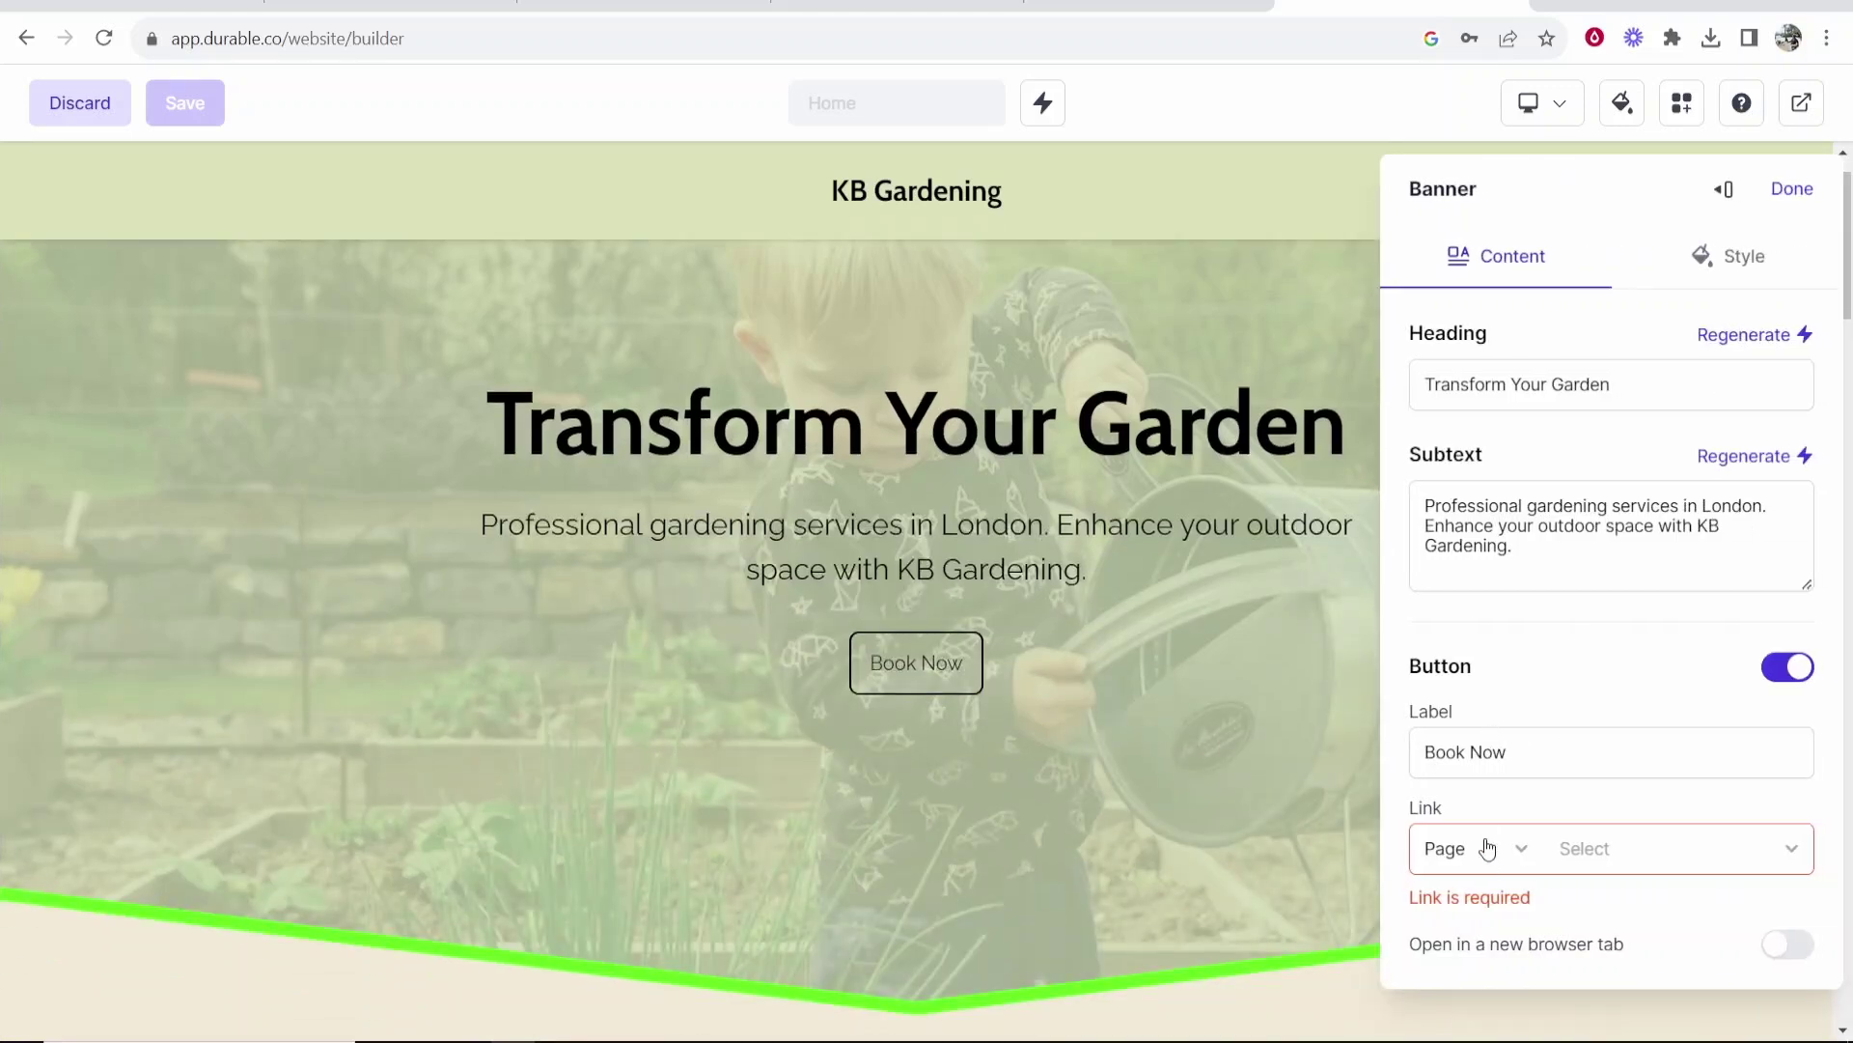
click(1486, 848)
click(1488, 797)
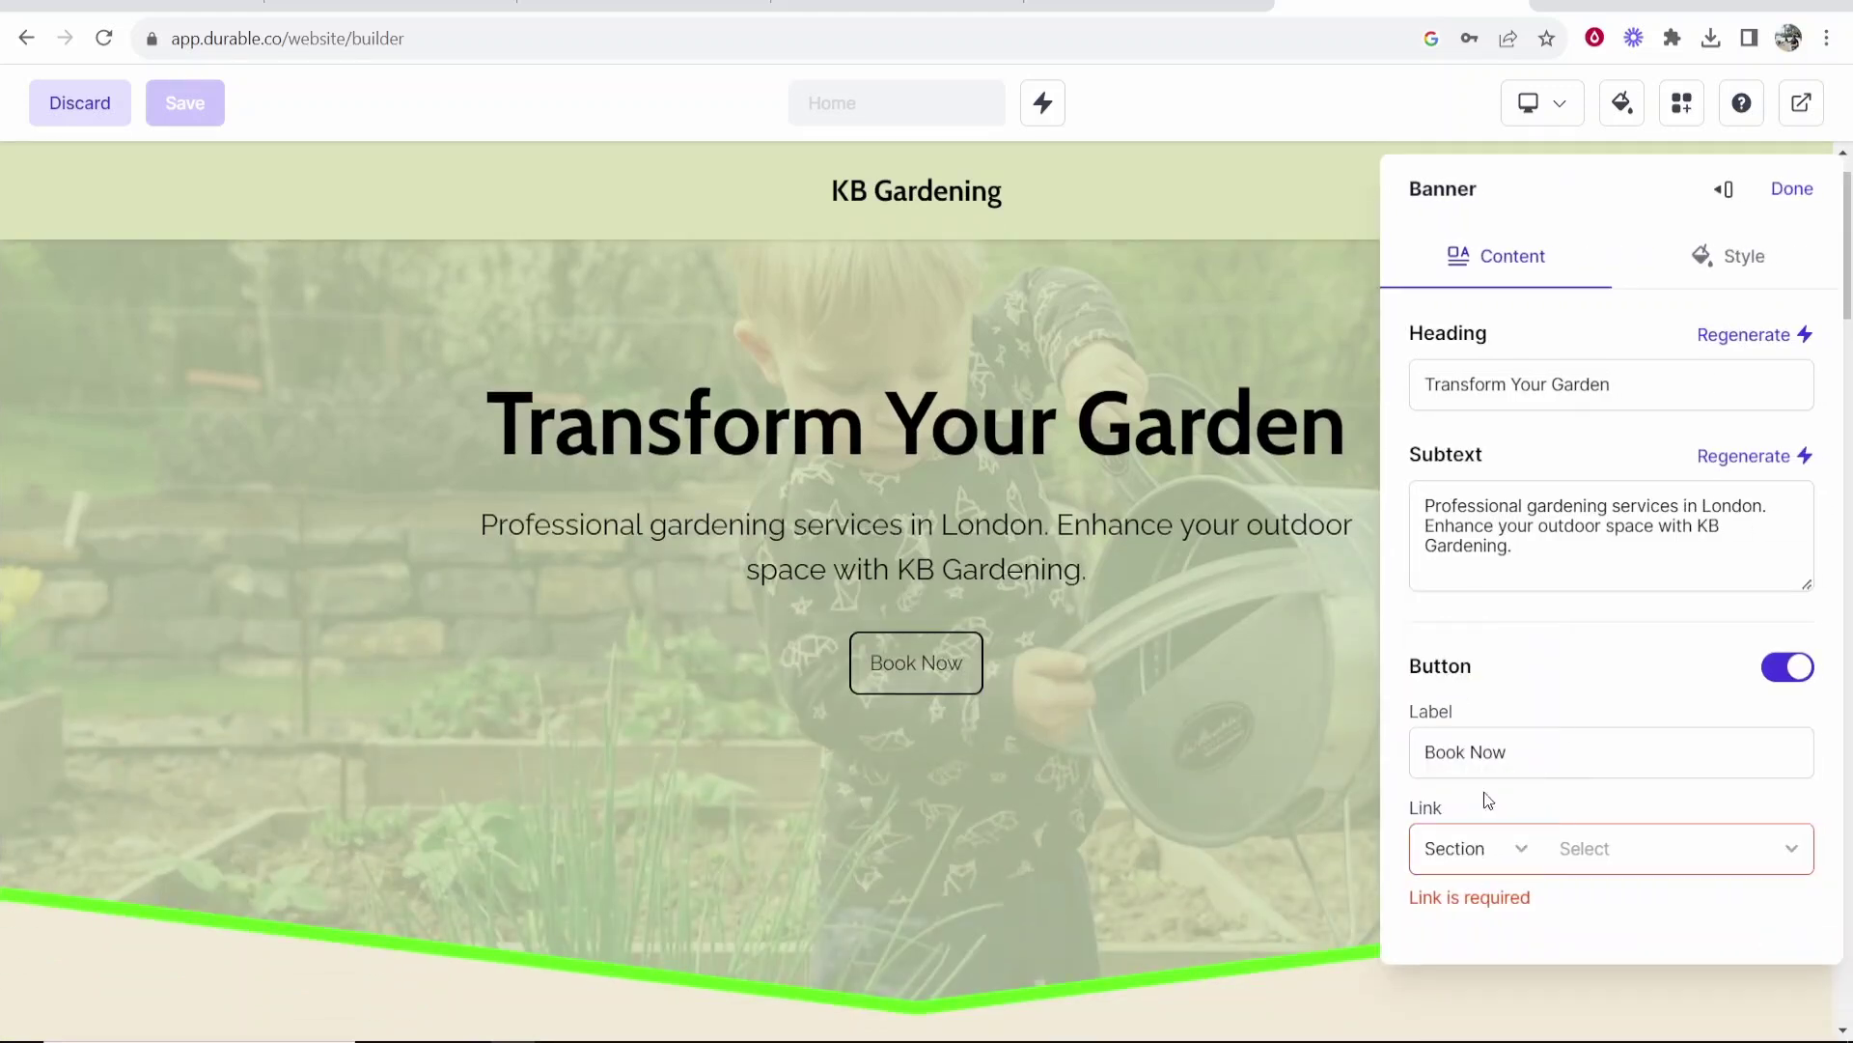
click(1787, 854)
scroll(1684, 749, down, 1)
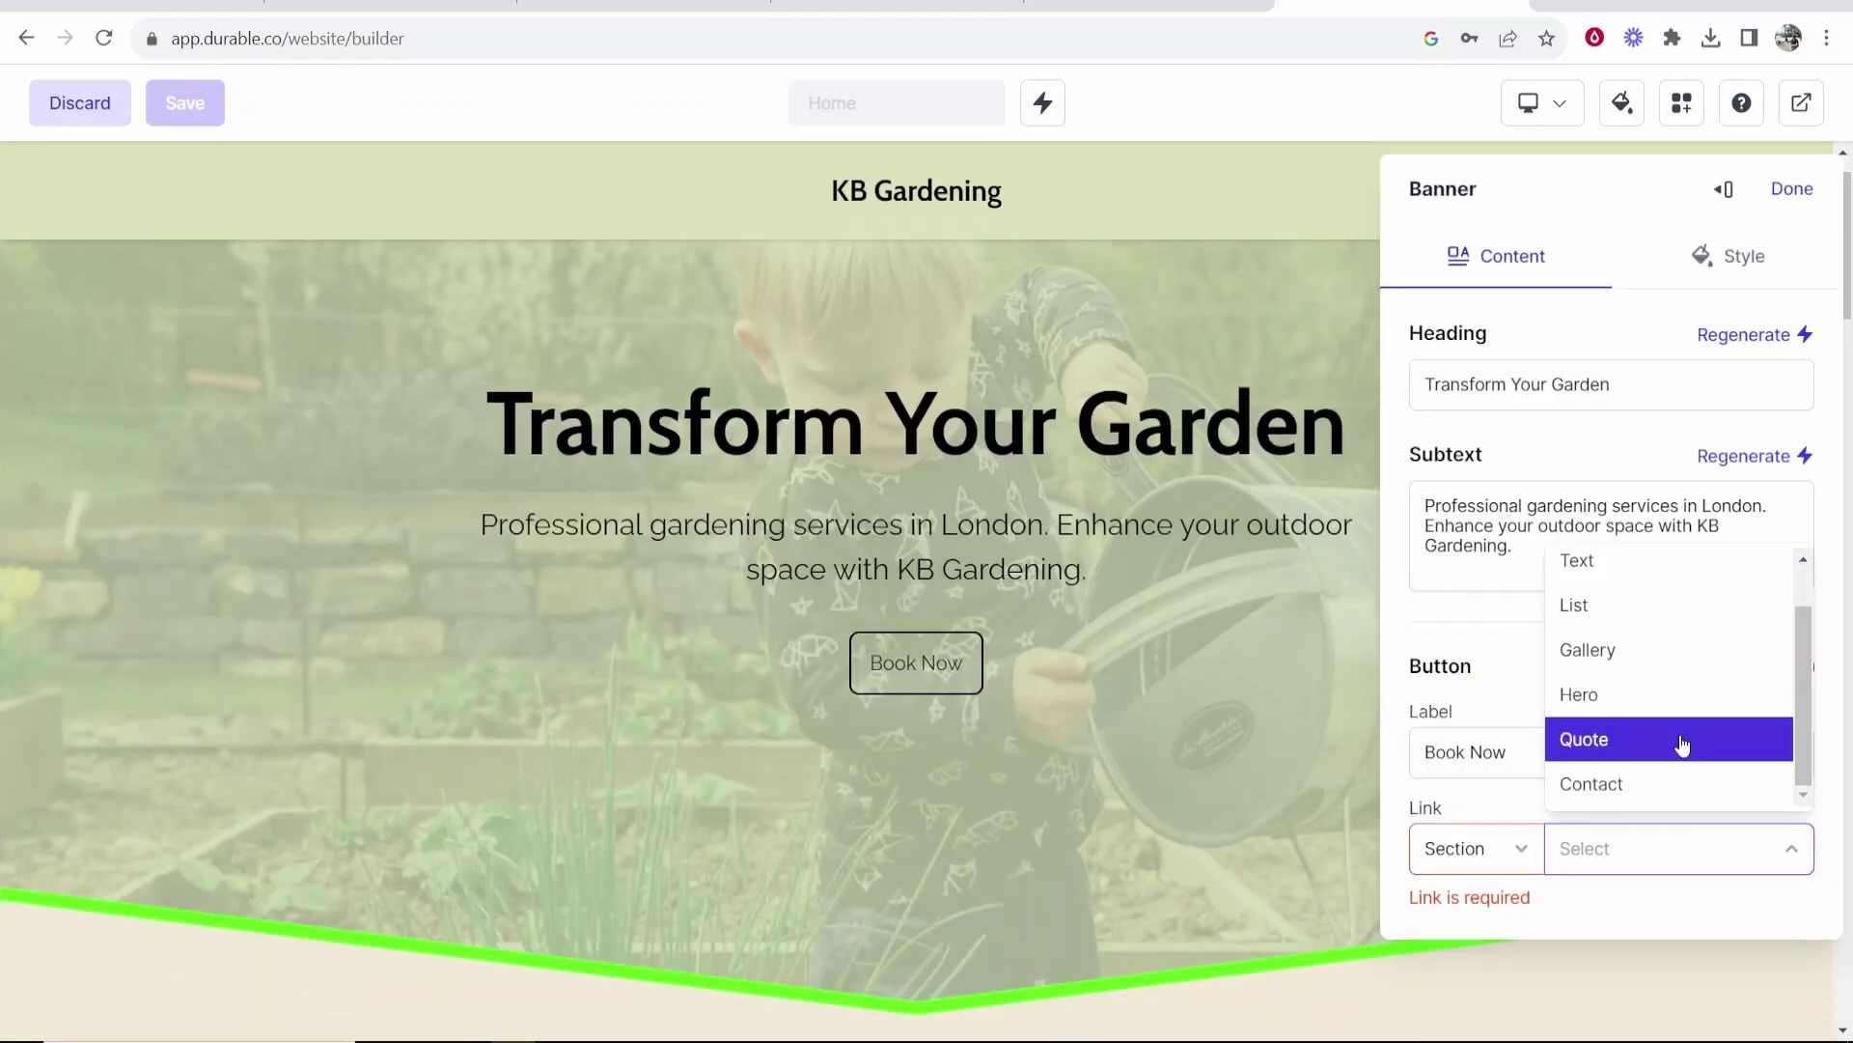
click(1653, 787)
click(1791, 191)
scroll(1425, 731, down, 5)
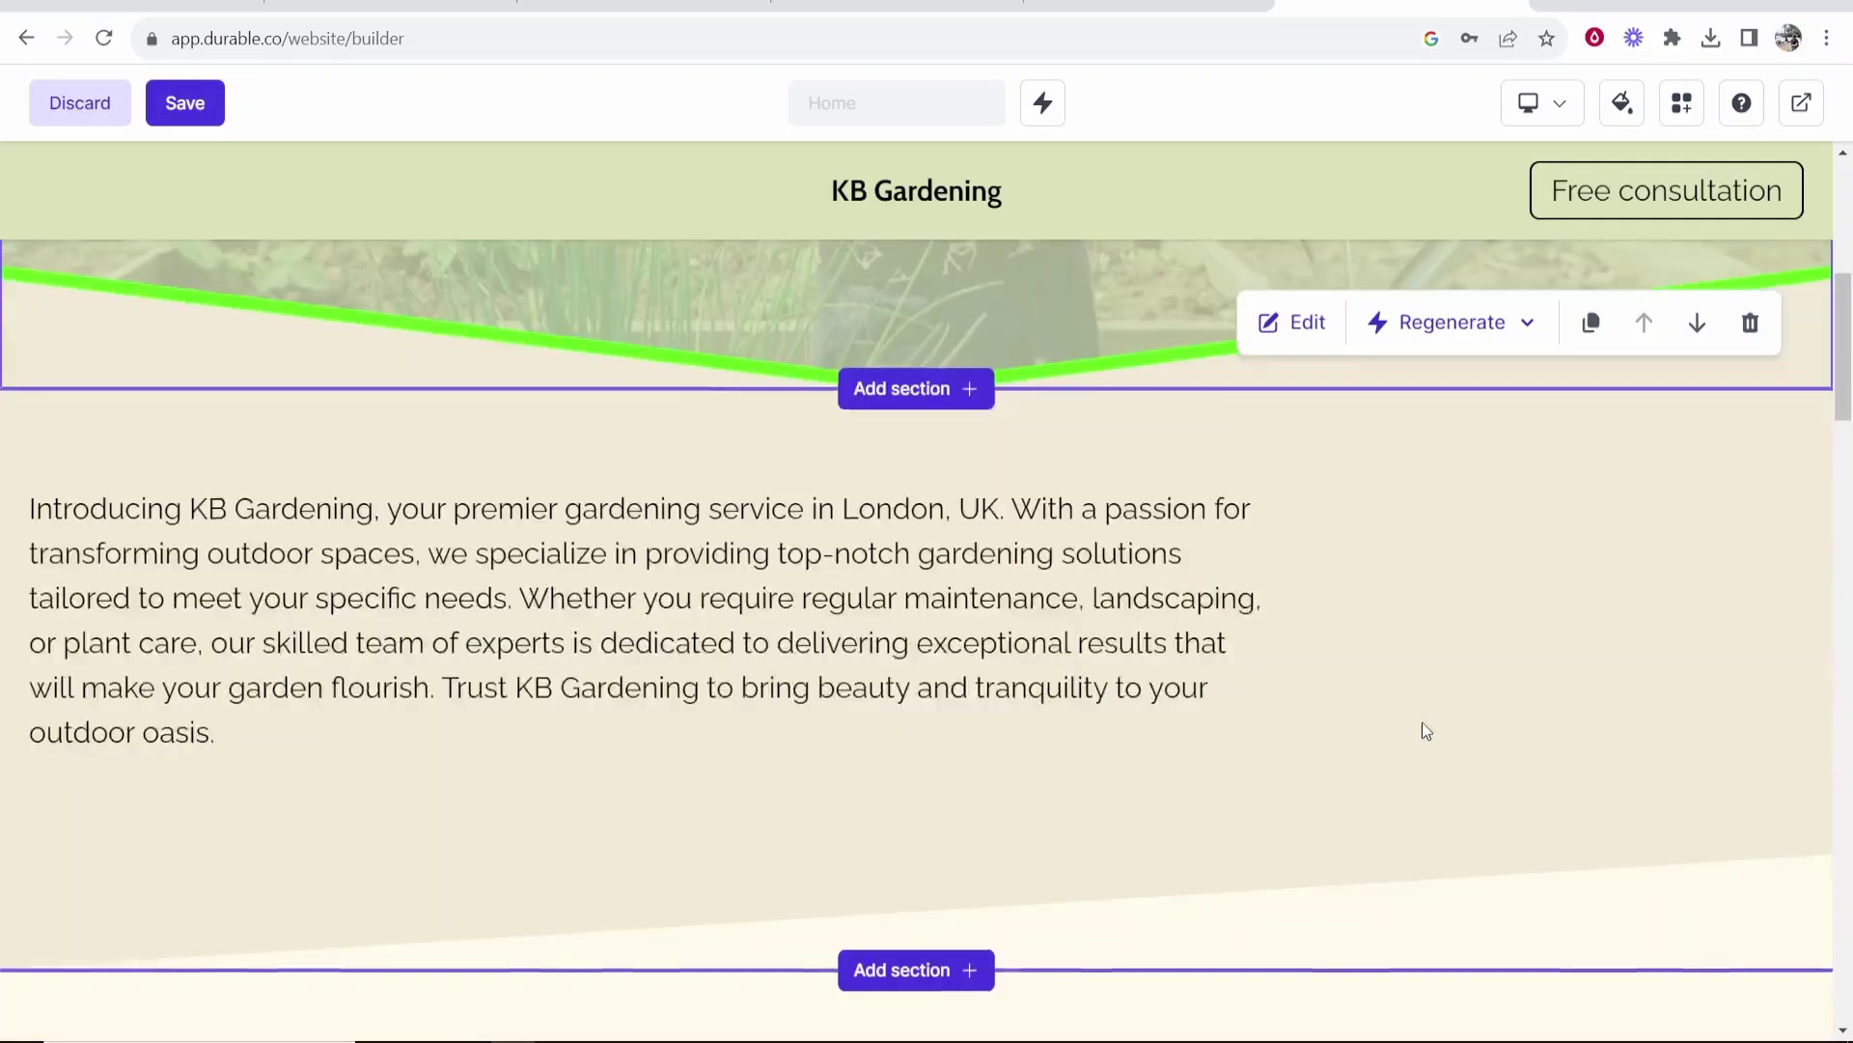
scroll(1426, 731, down, 15)
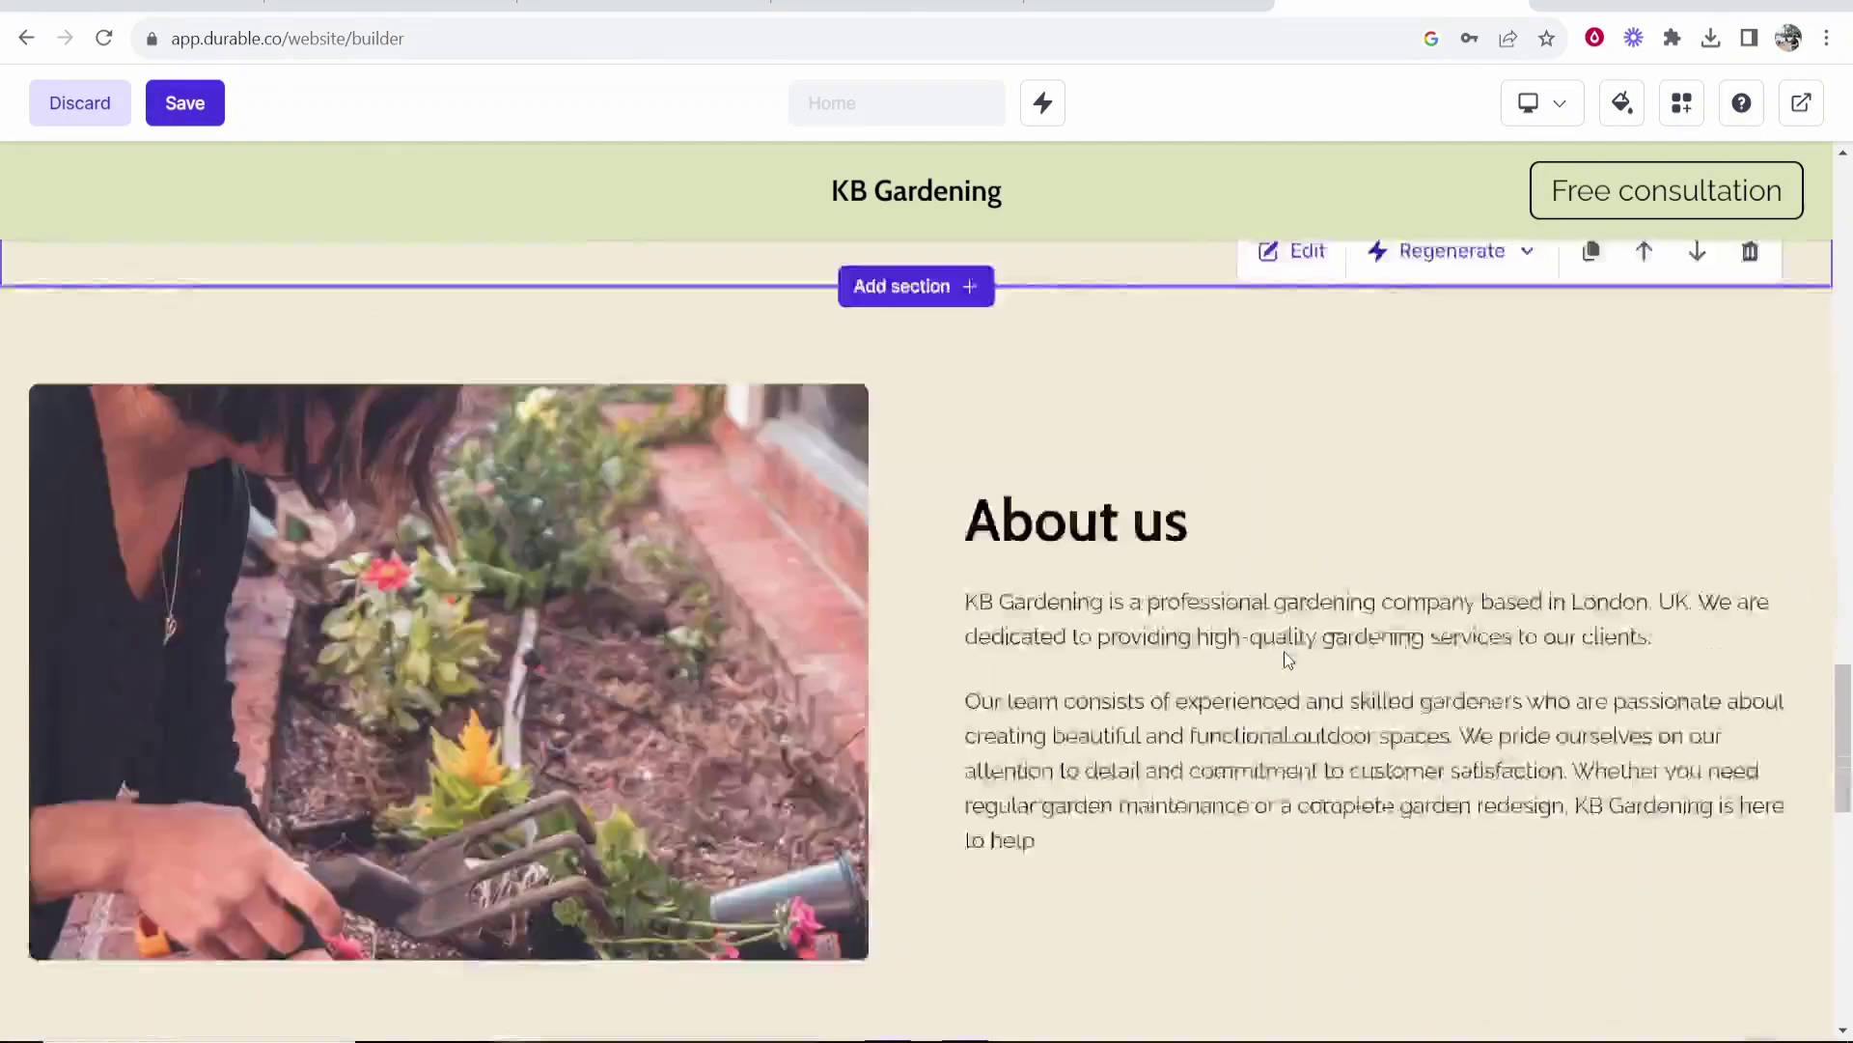
scroll(1284, 660, down, 10)
scroll(1319, 668, up, 15)
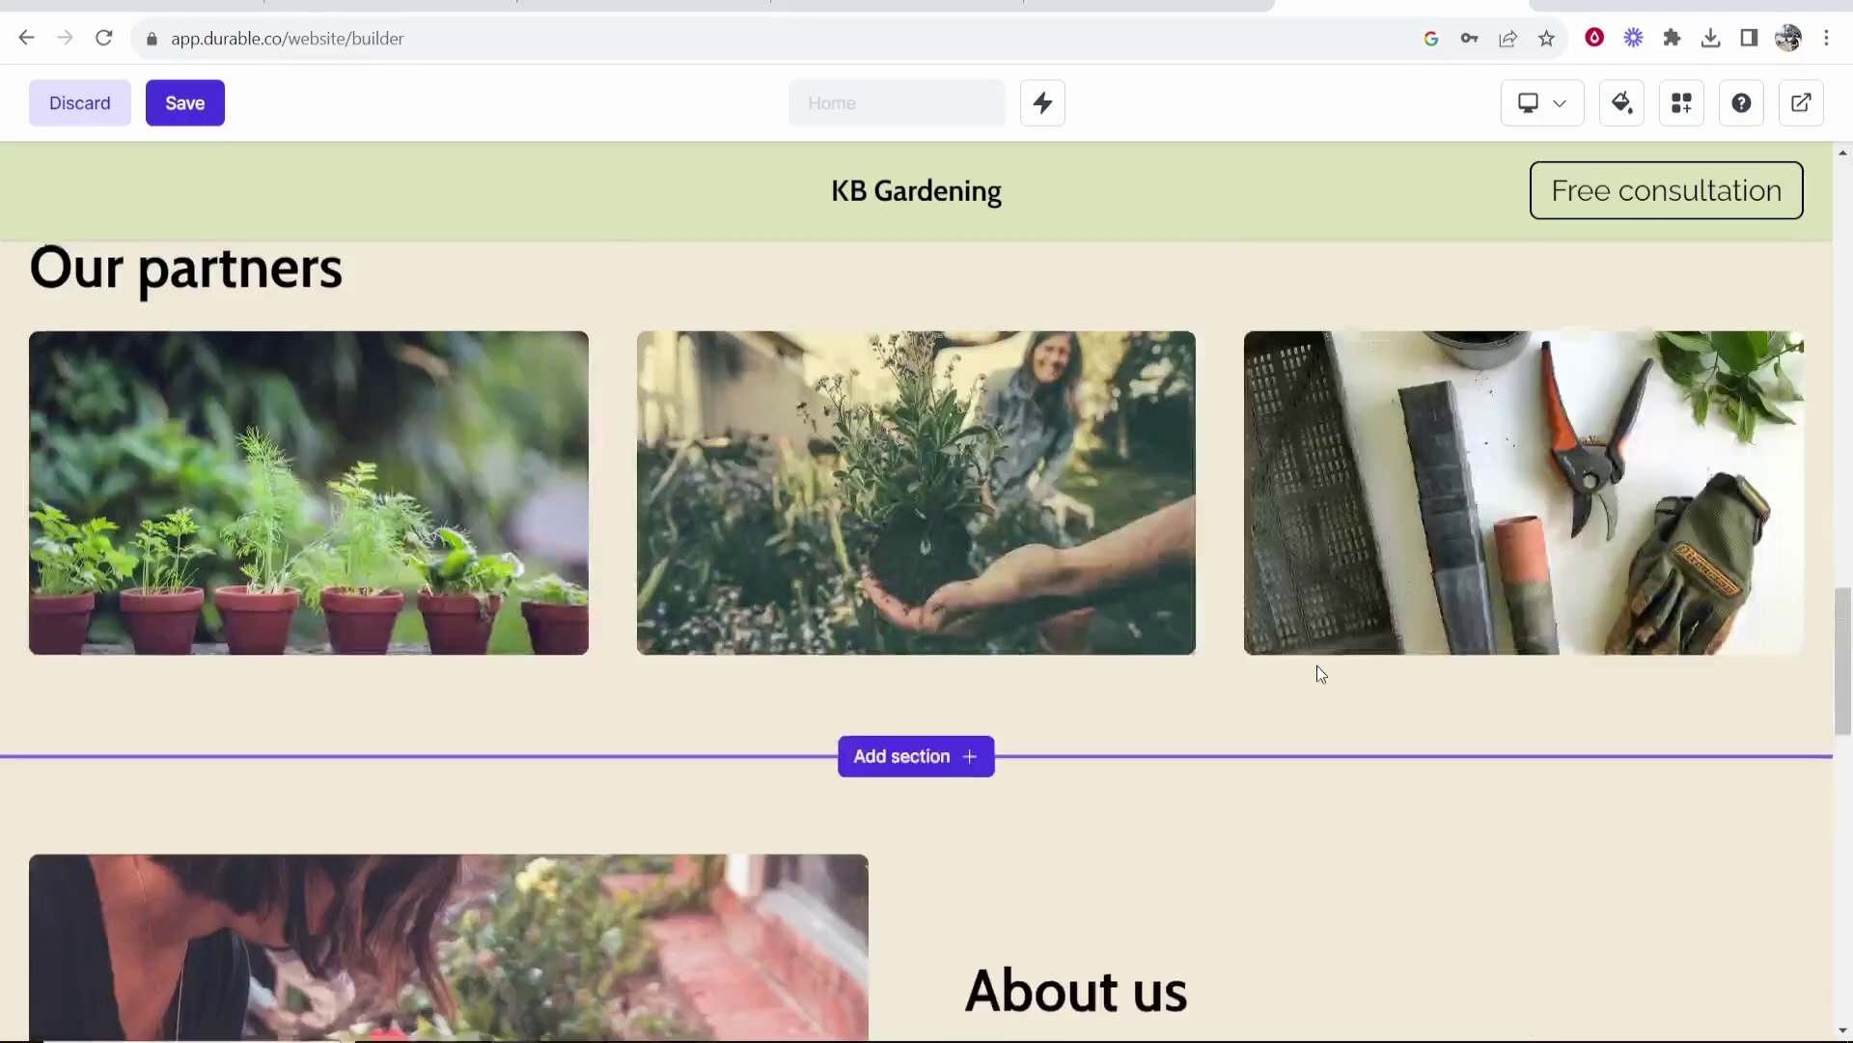
scroll(1320, 673, up, 10)
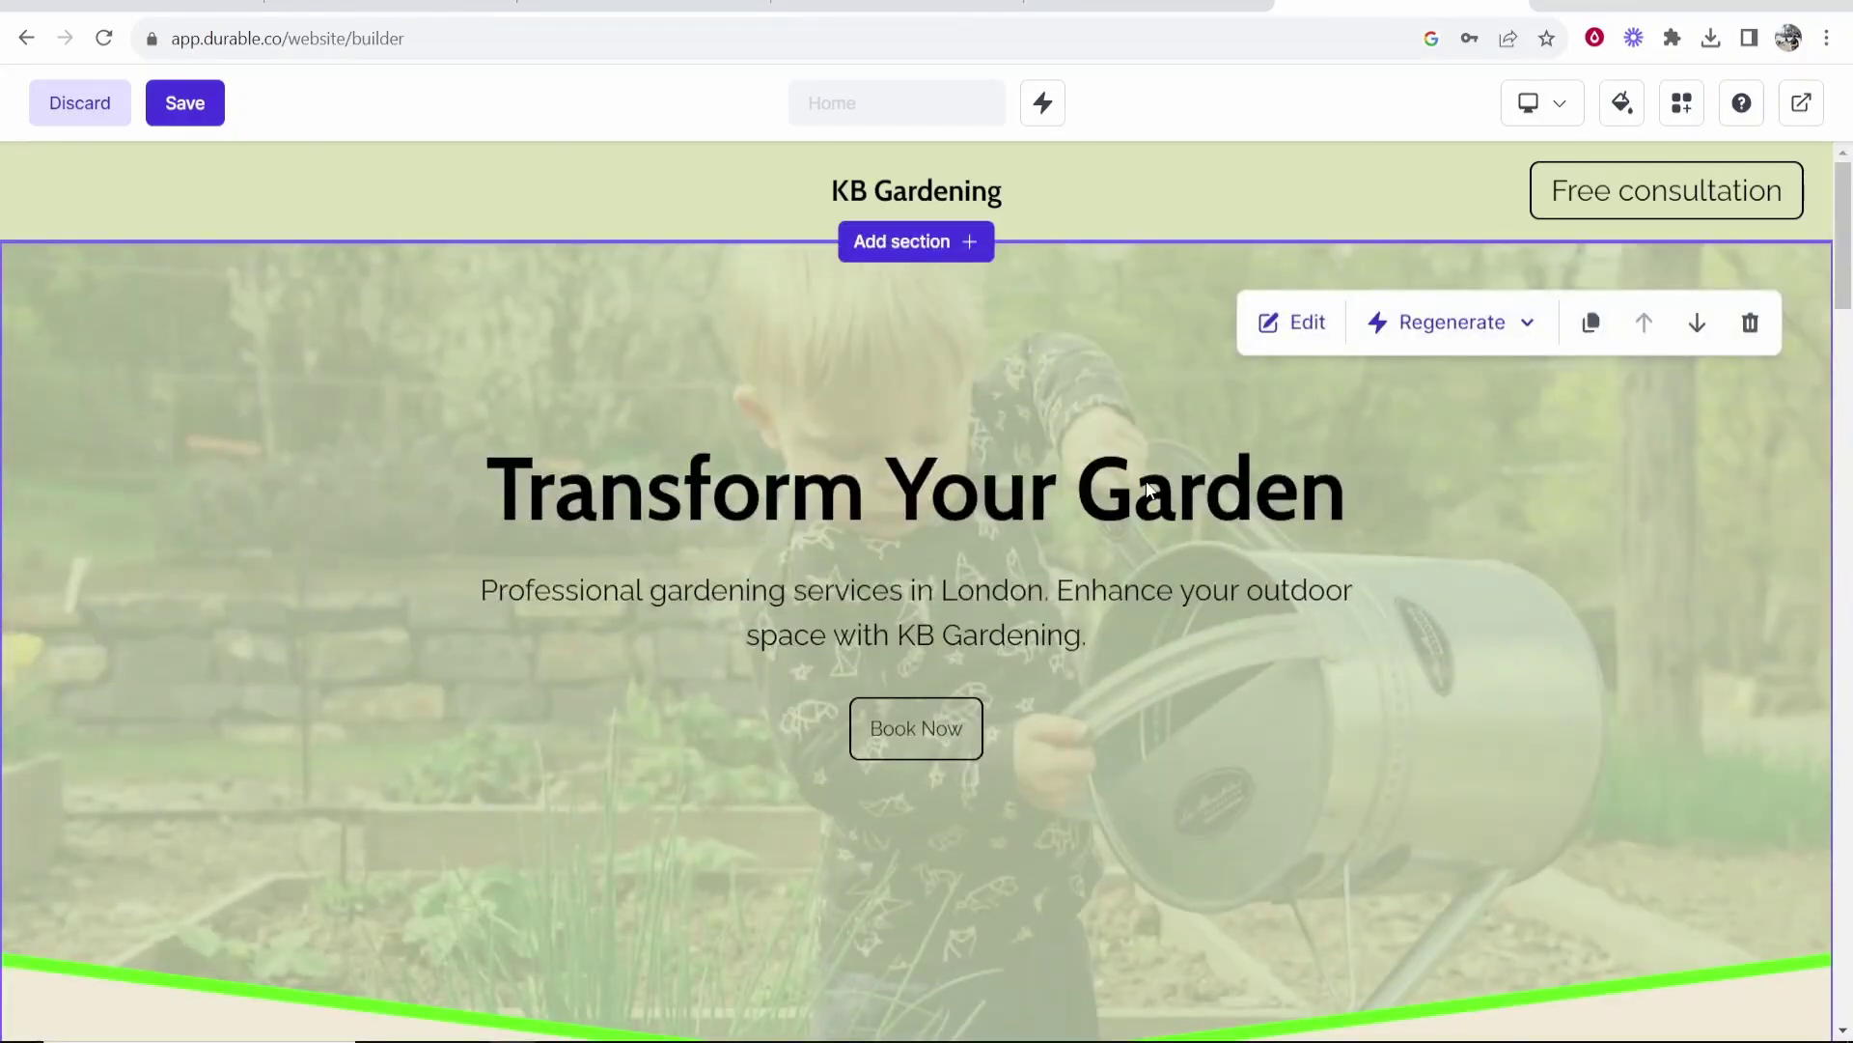
Step: Save the site and open its temporary preview link in a new tab, scrolling the live page
click(174, 105)
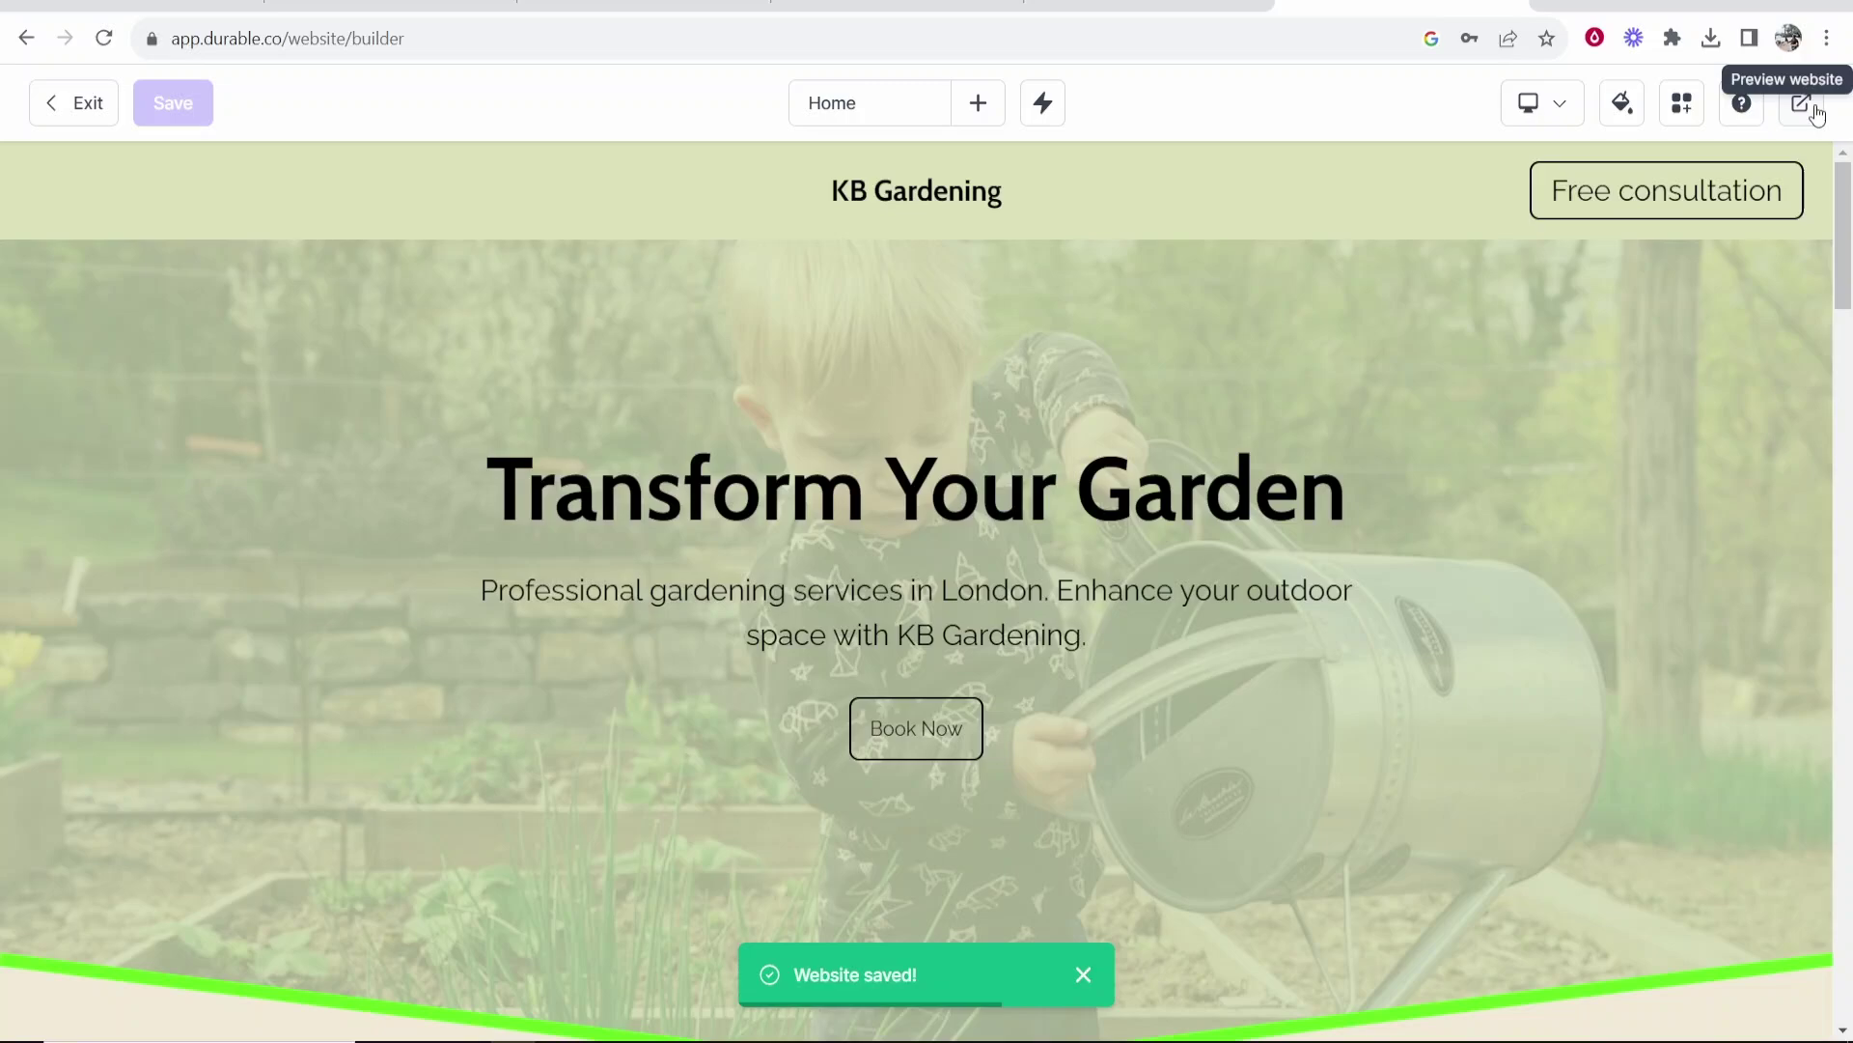
click(1818, 114)
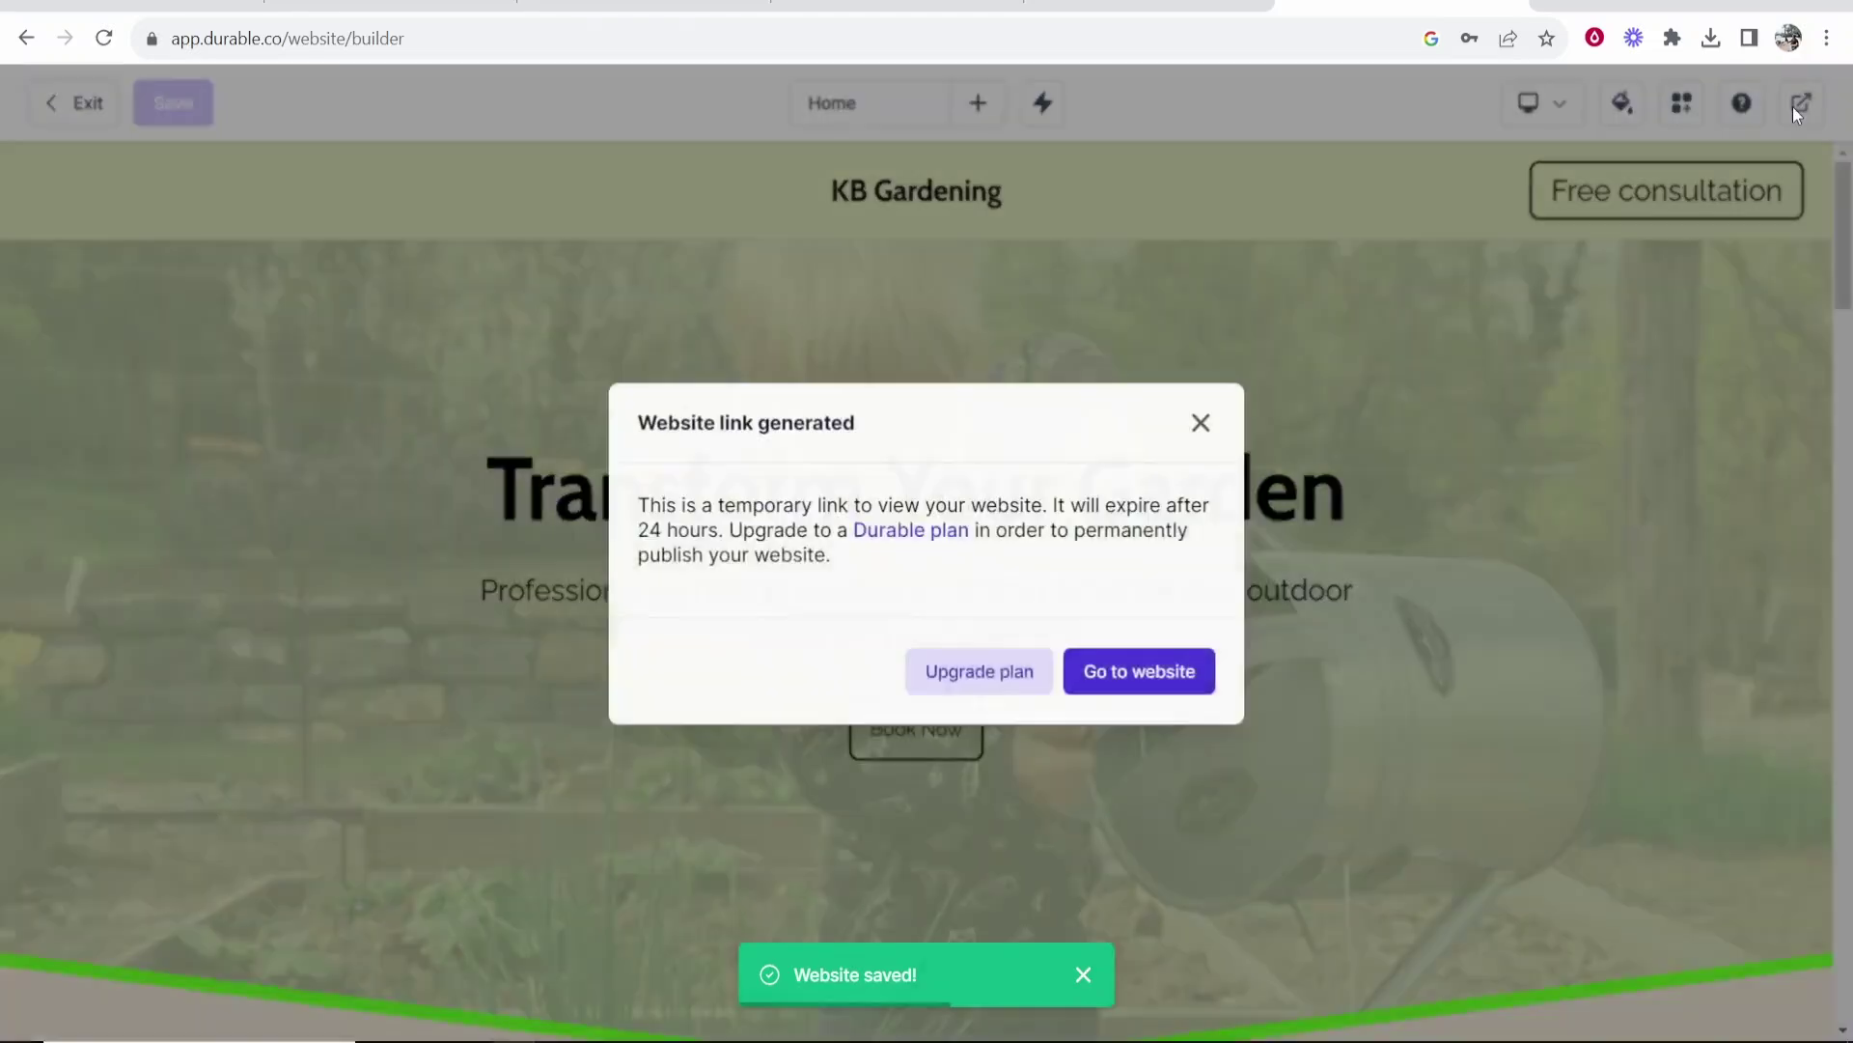
click(1149, 679)
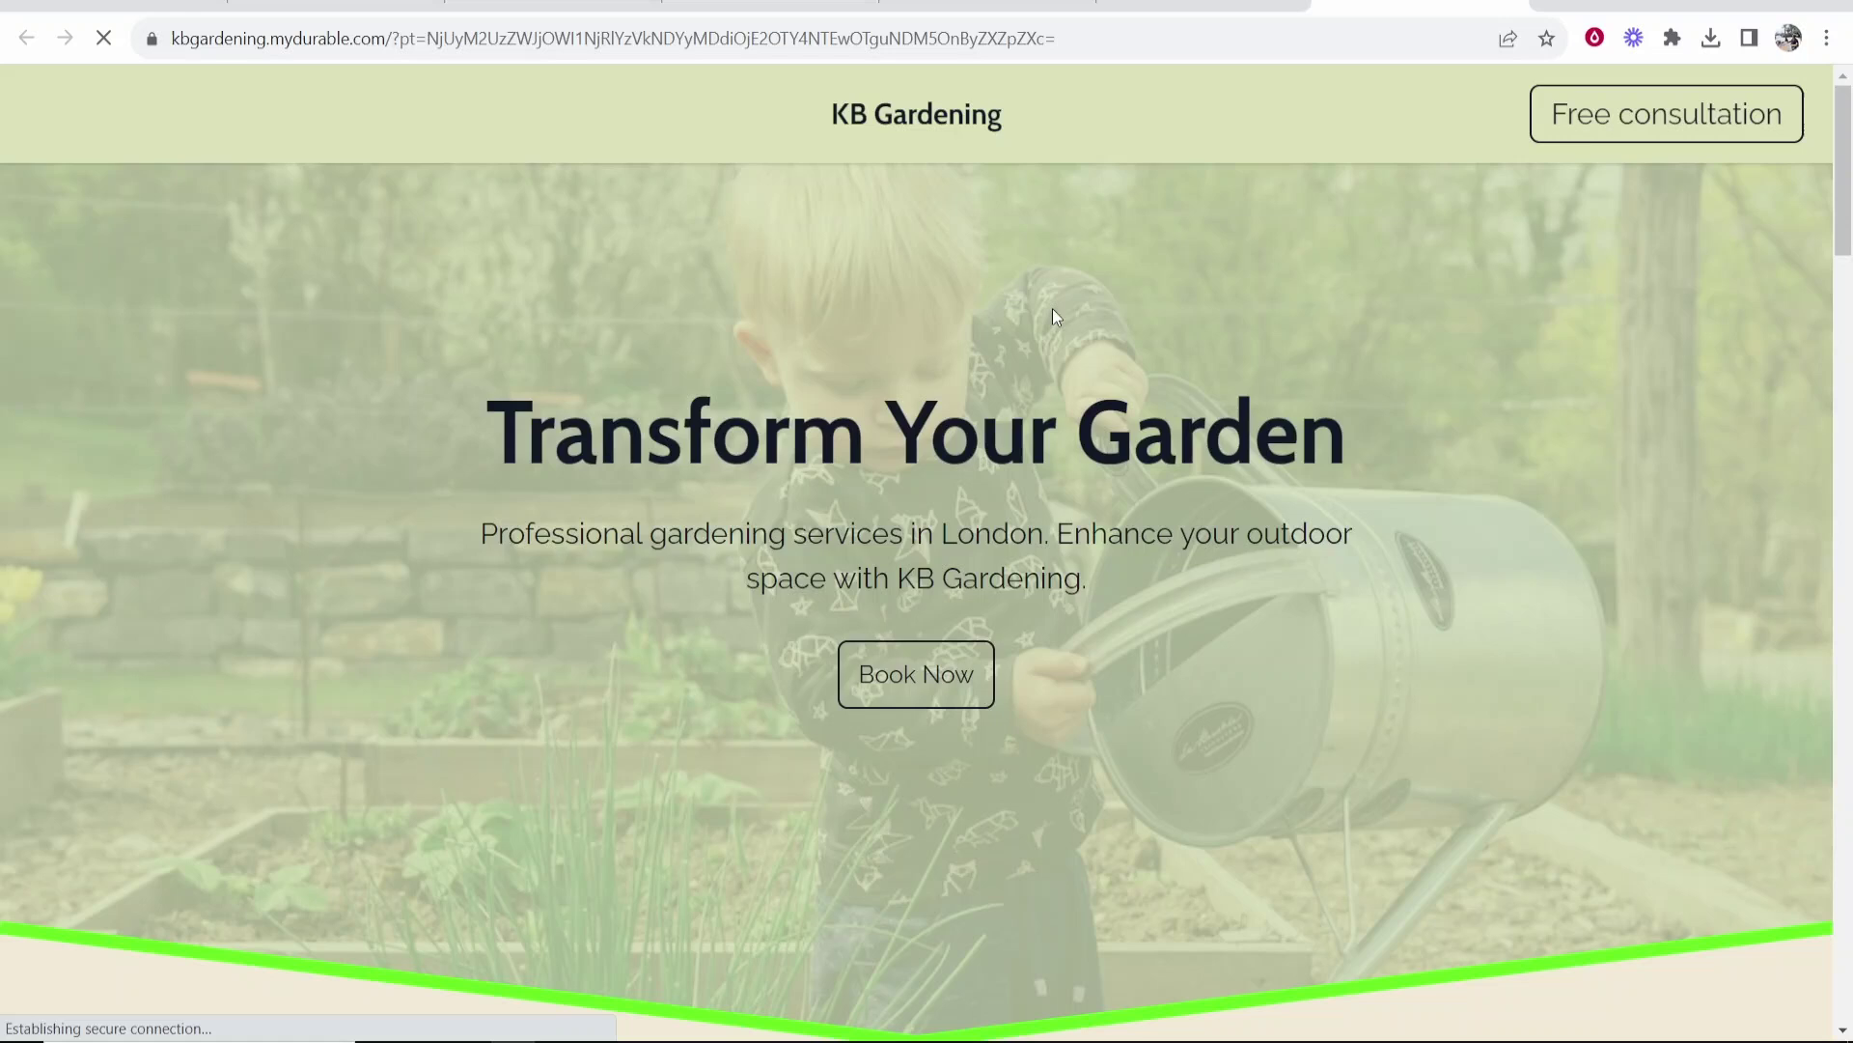
scroll(1052, 309, down, 10)
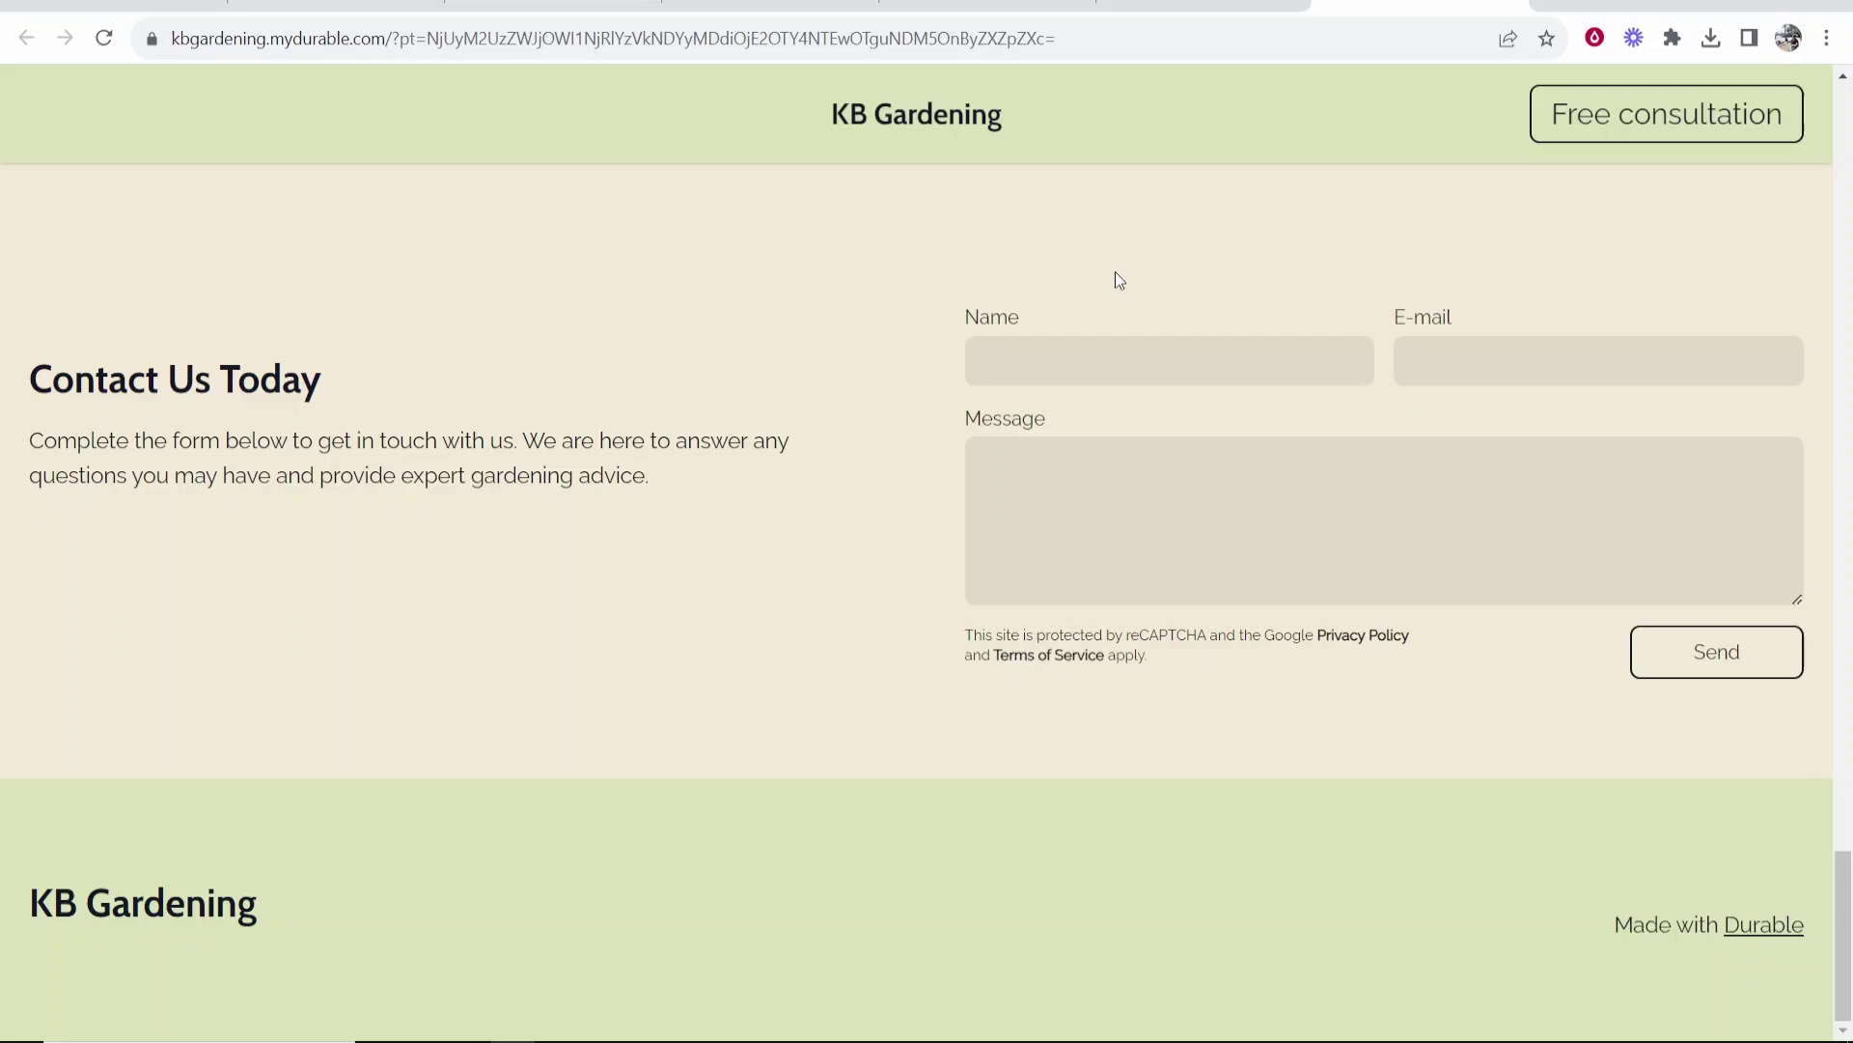
Step: Return to the builder, exit to the website dashboard, and highlight the private-website notice
key(ctrl+shift+Tab)
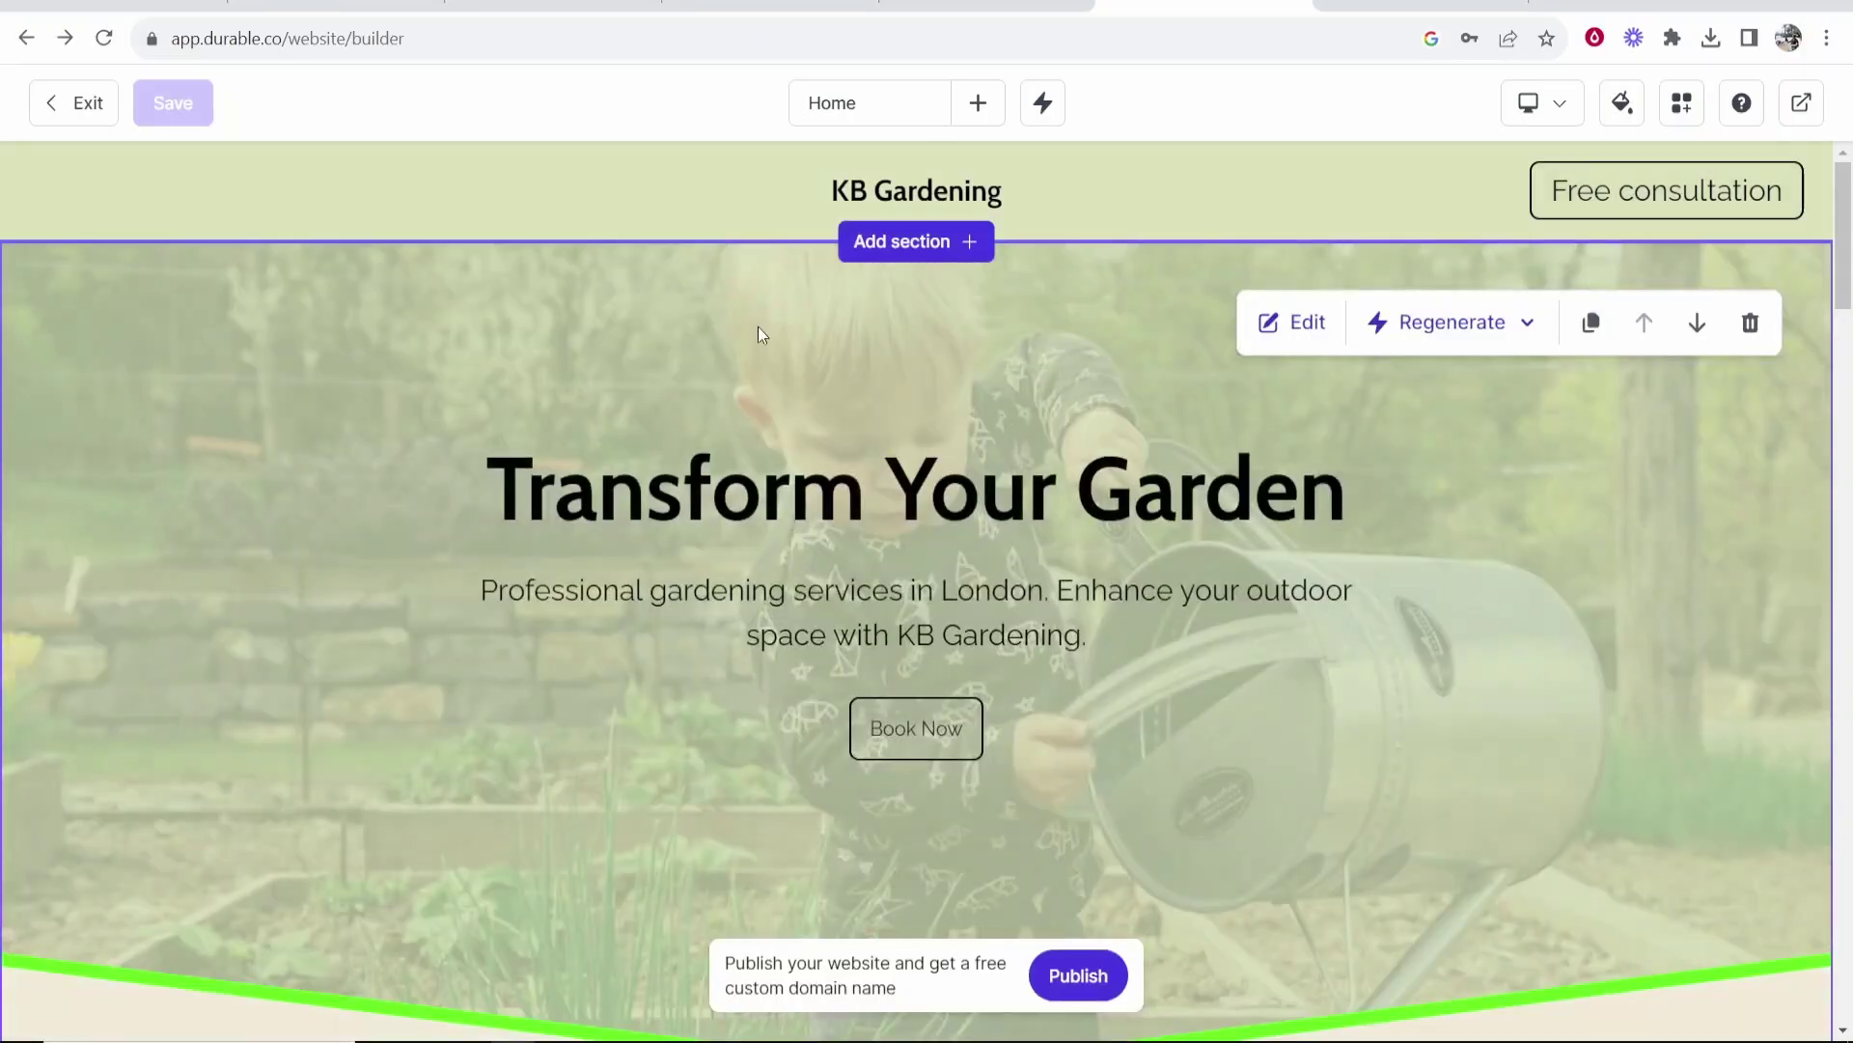
click(75, 104)
drag(689, 305, 981, 323)
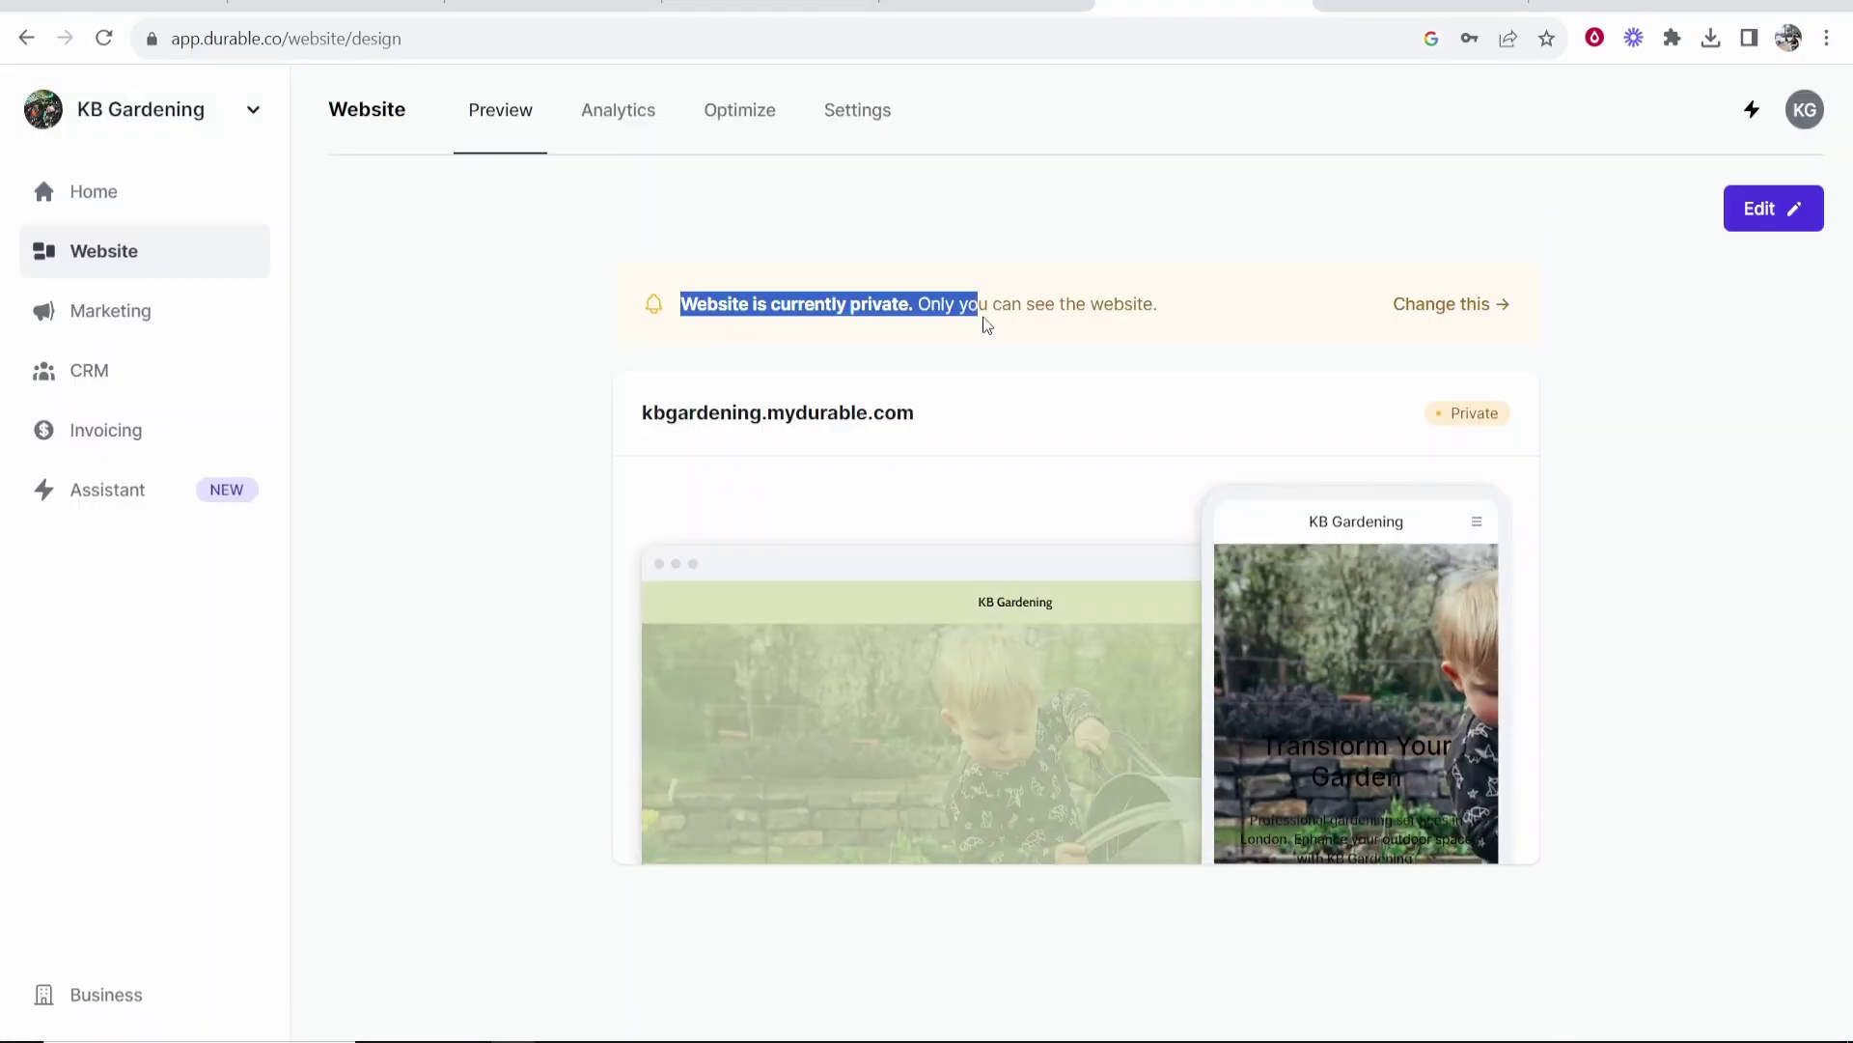
click(927, 322)
Step: Try changing the website status to Public, which brings up the Starter and Business upgrade plans
click(1443, 305)
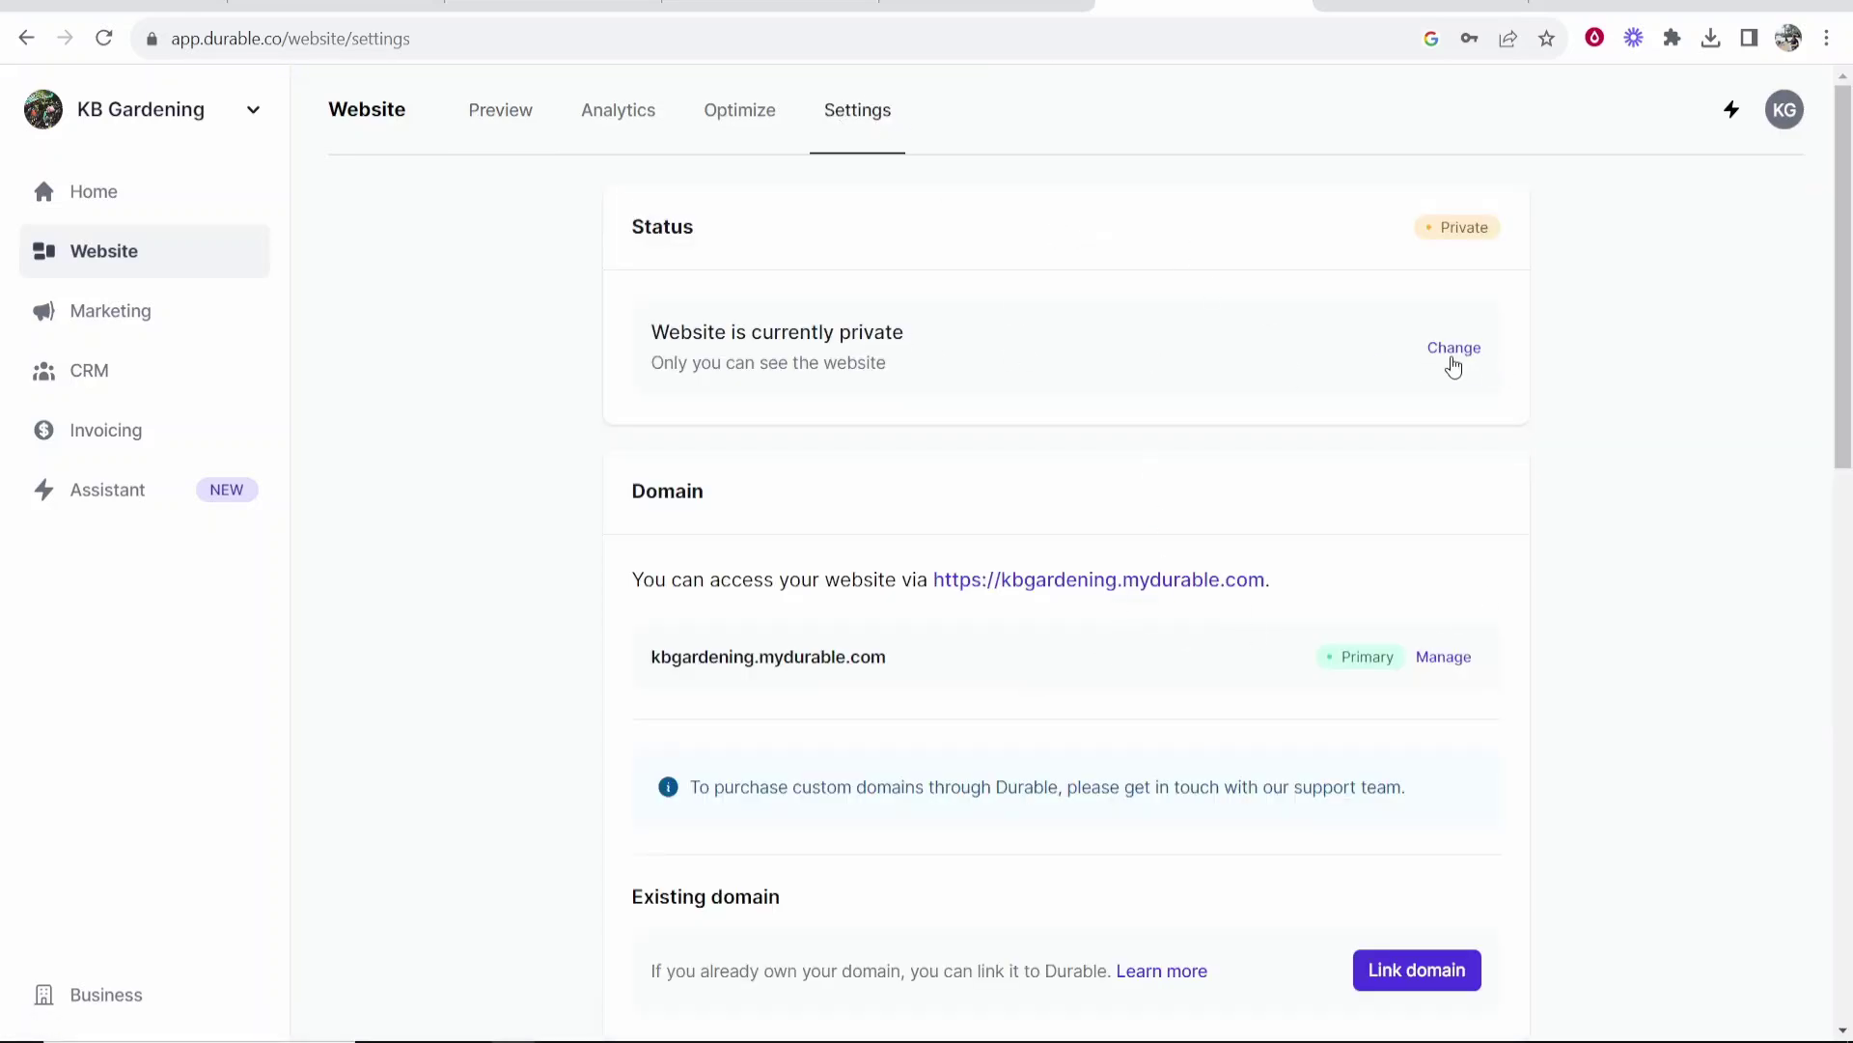
click(1452, 357)
click(802, 439)
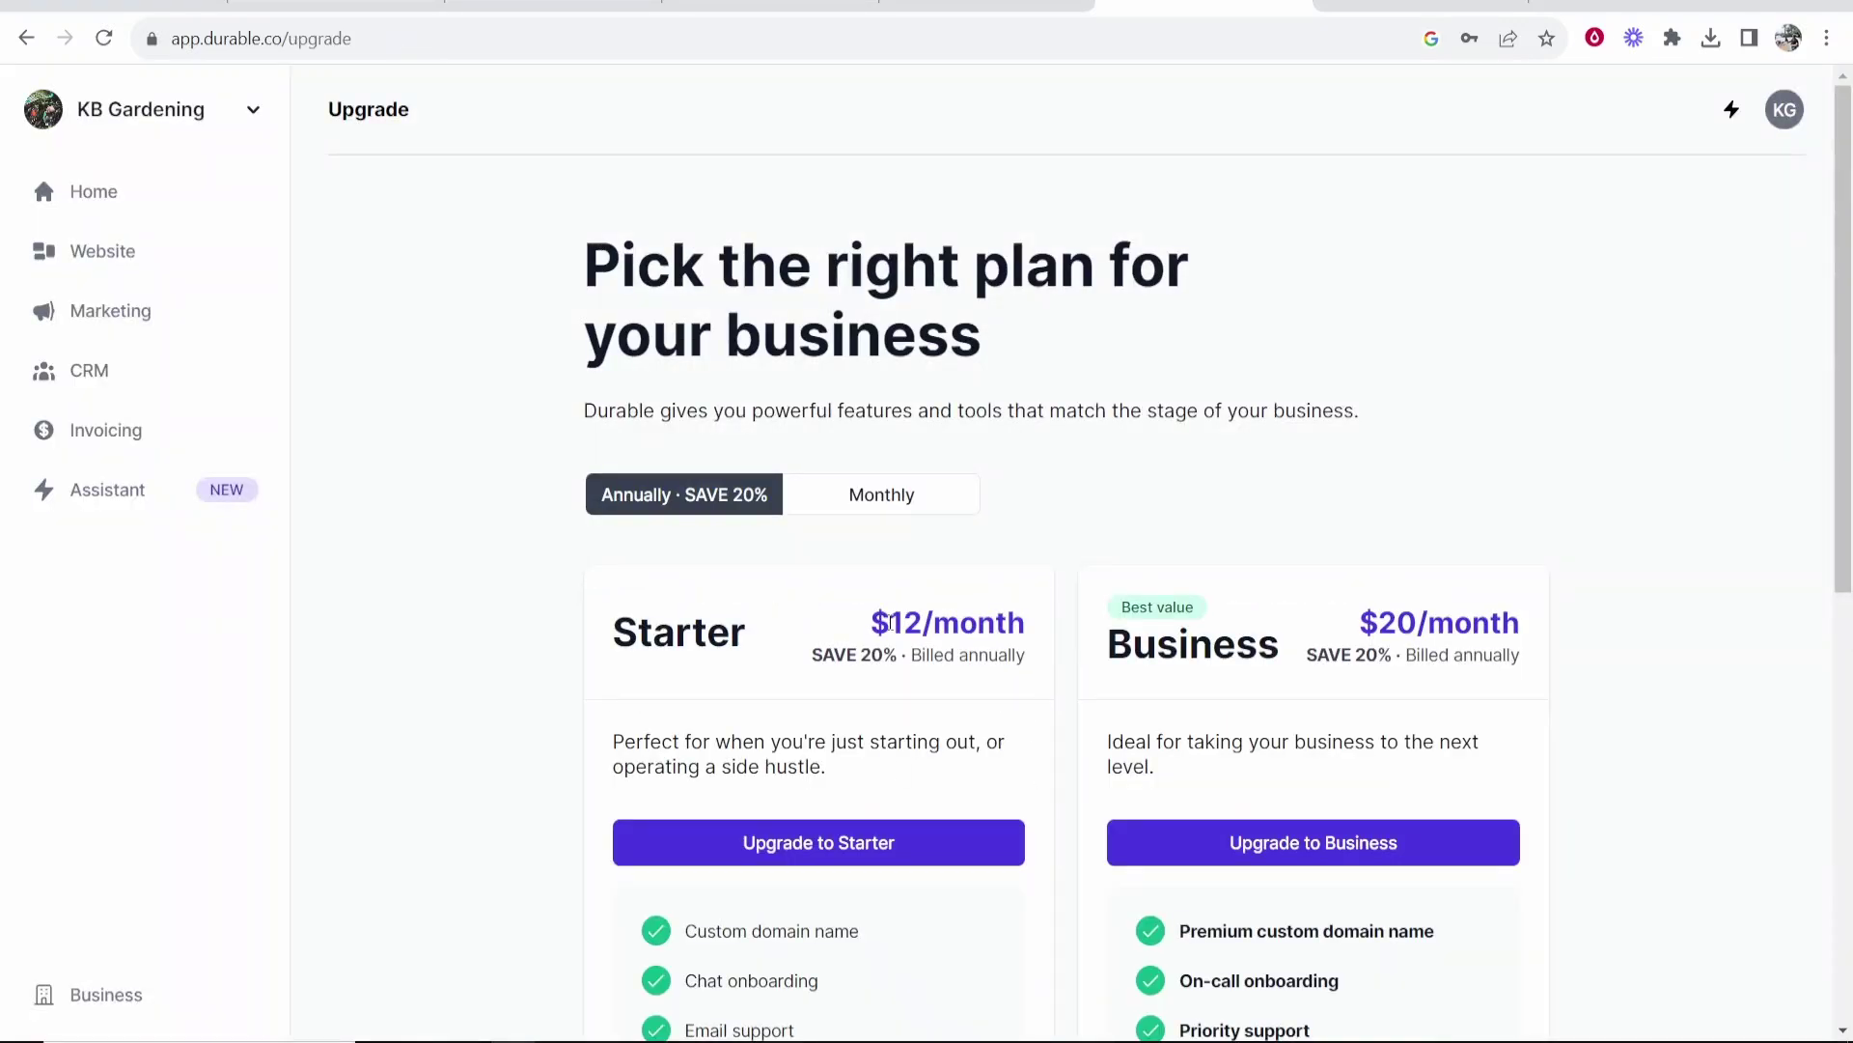
scroll(895, 801, down, 3)
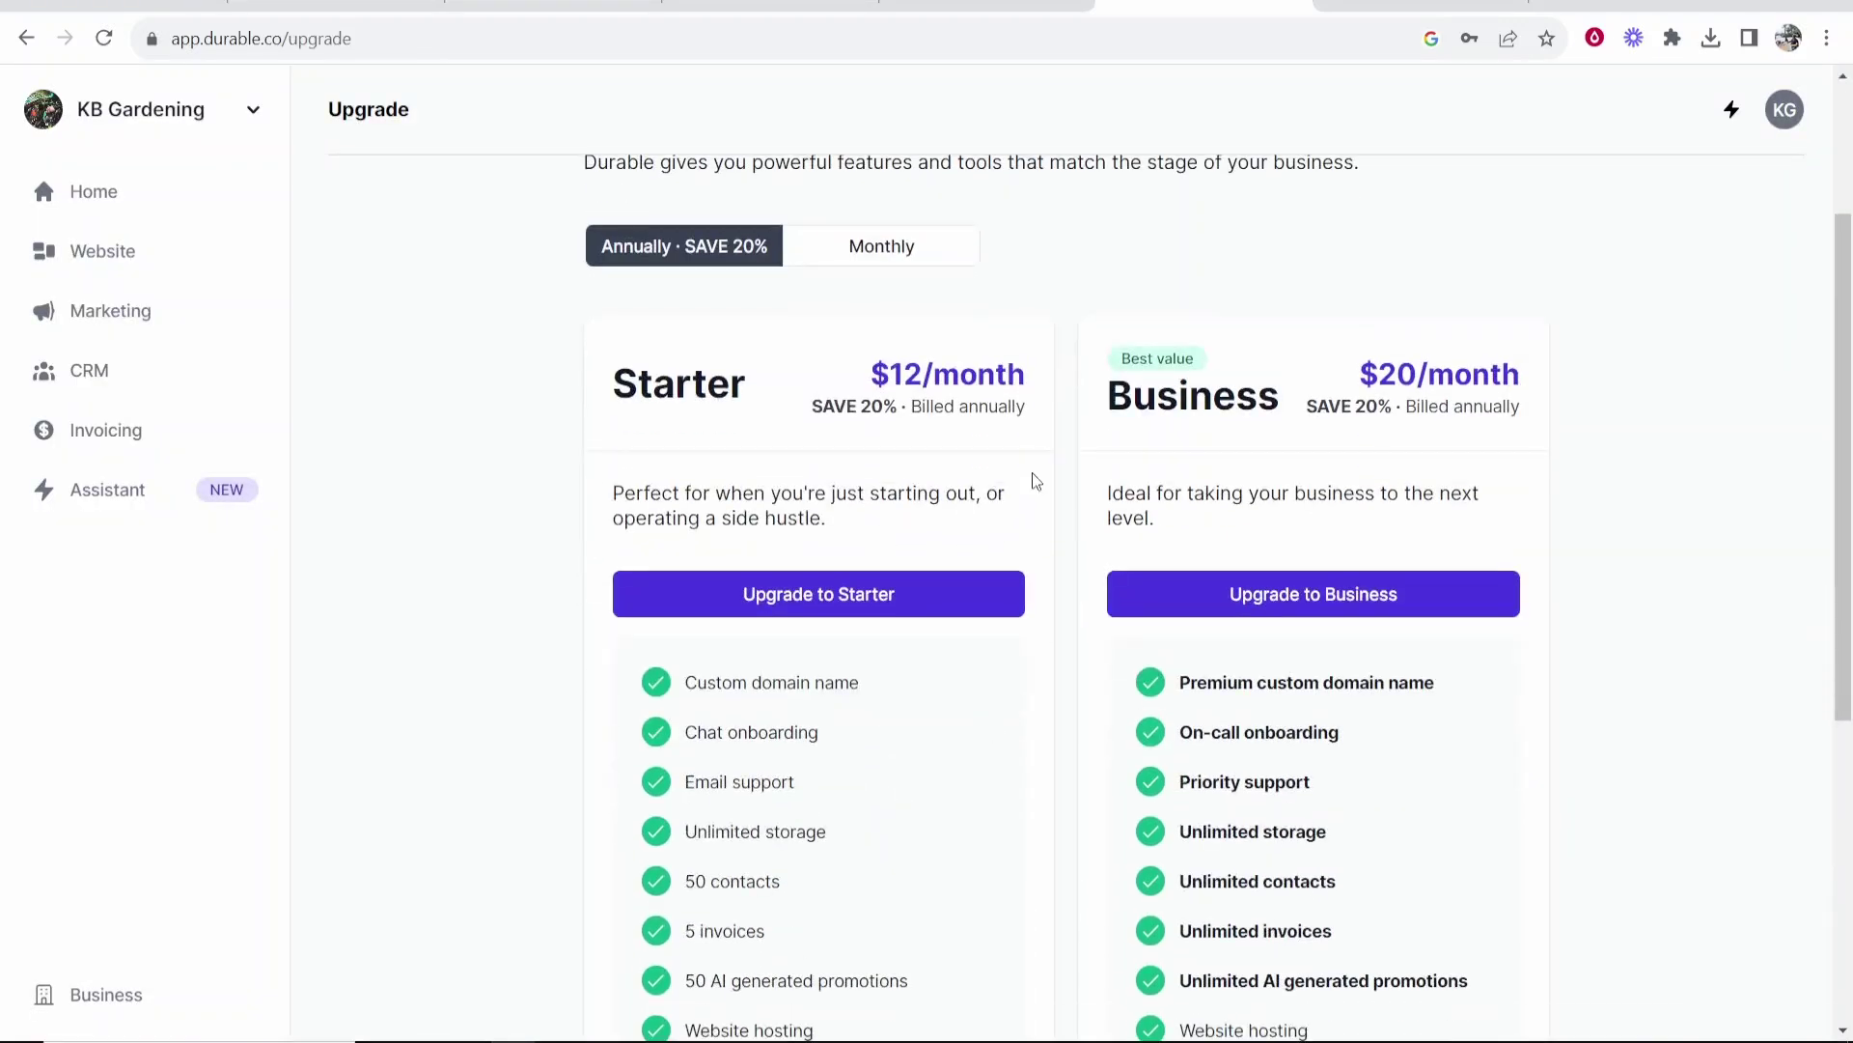
scroll(968, 365, up, 3)
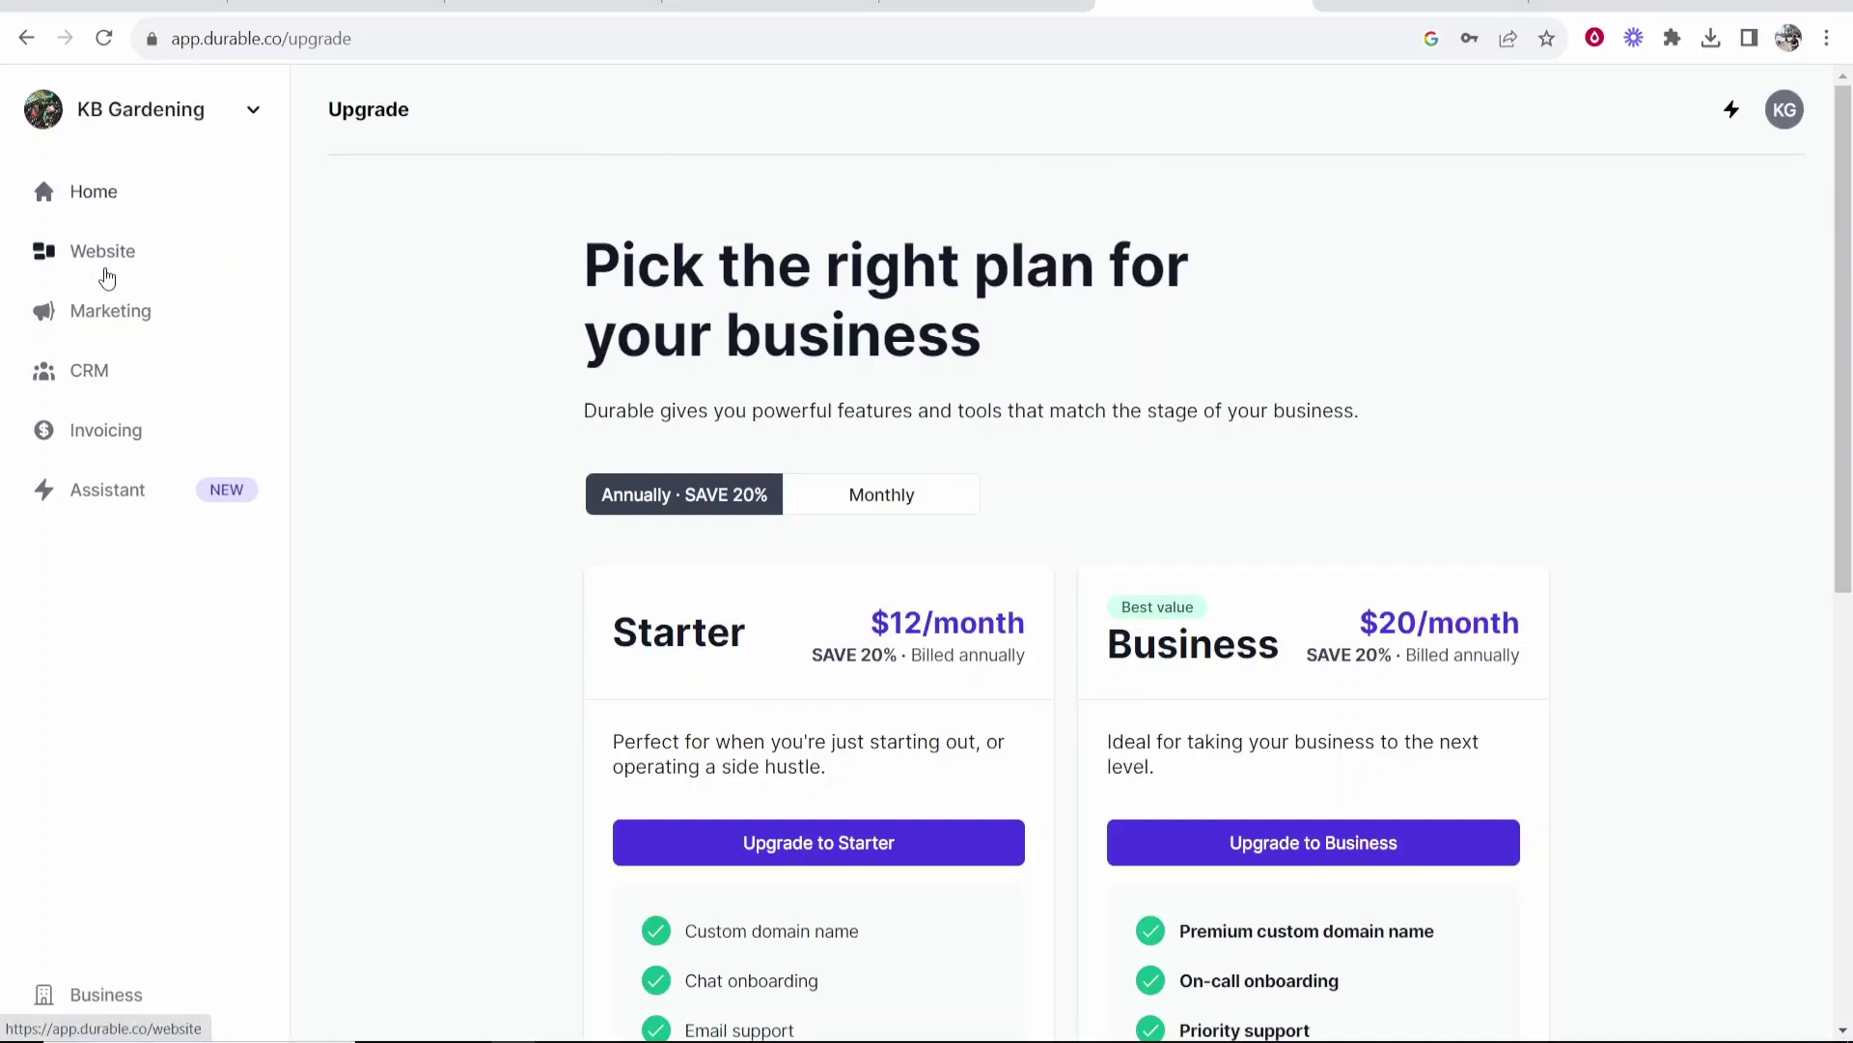
Step: Return to the builder, generate the 24-hour temporary preview link, and open kbgardening.mydurable.com live
click(100, 268)
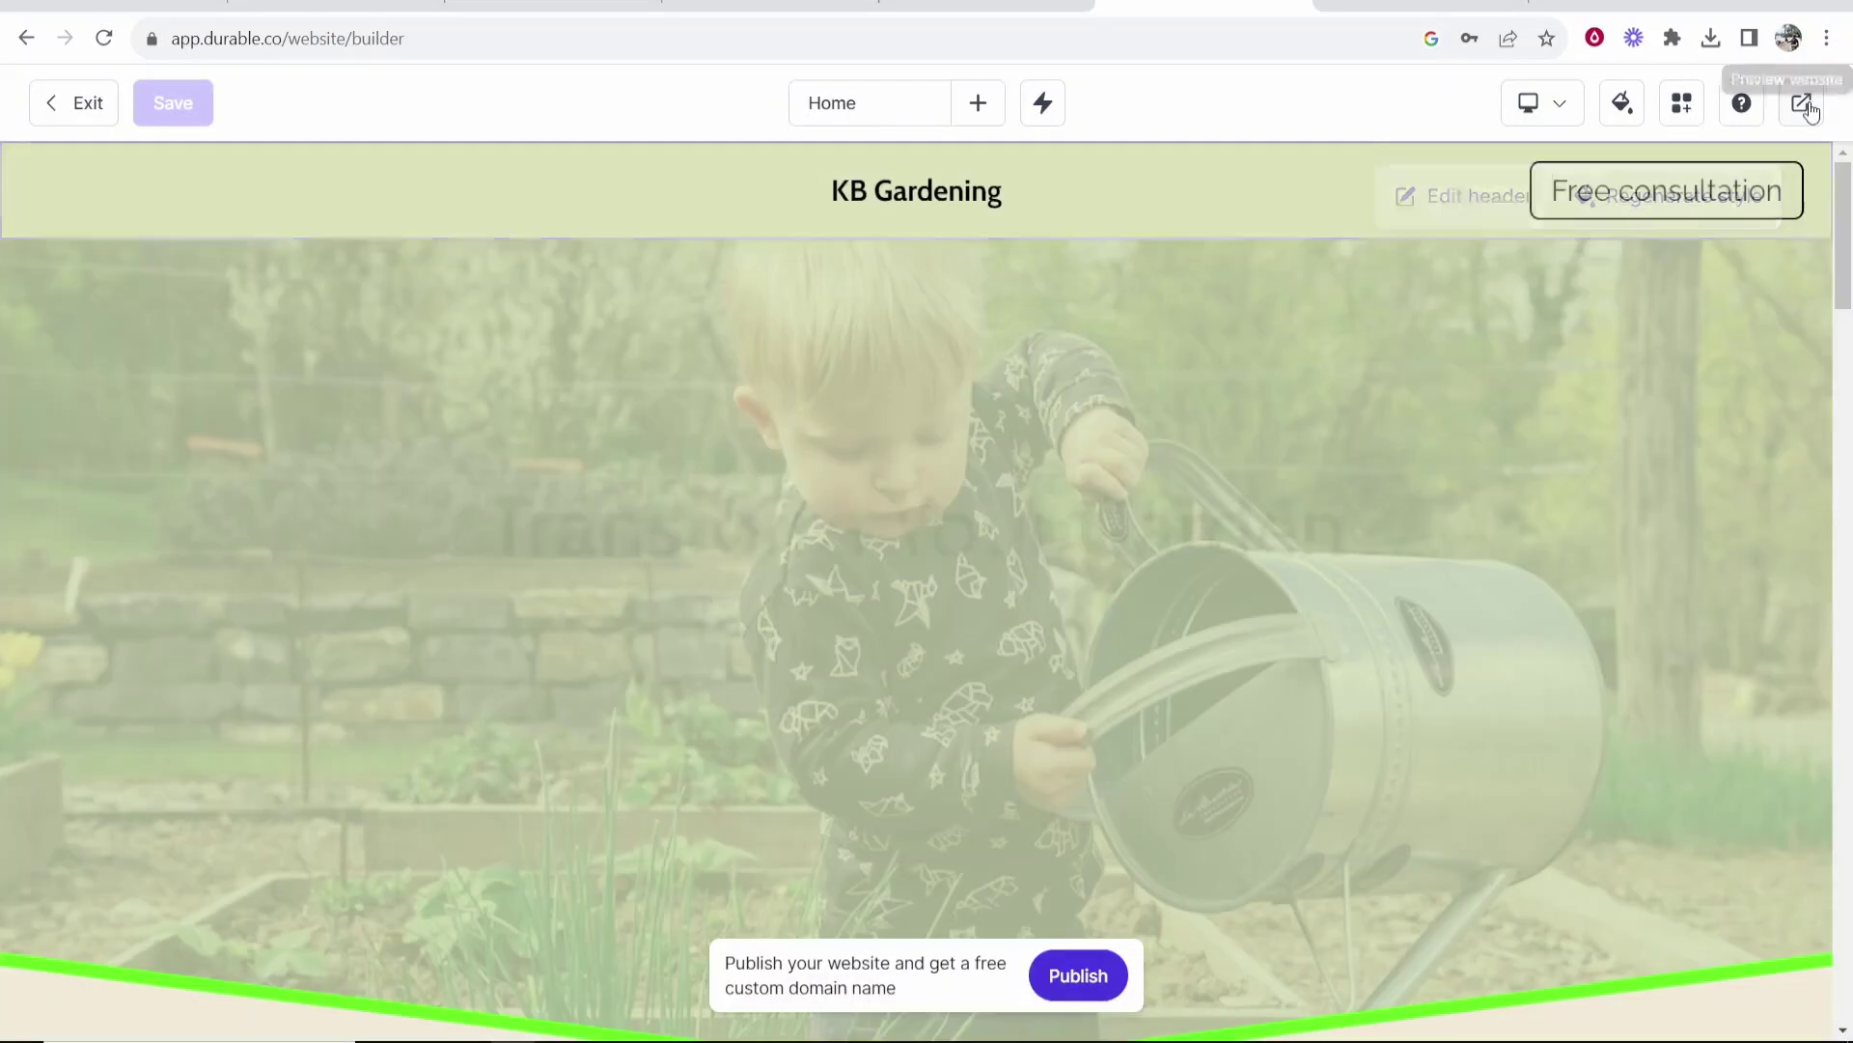
click(1802, 103)
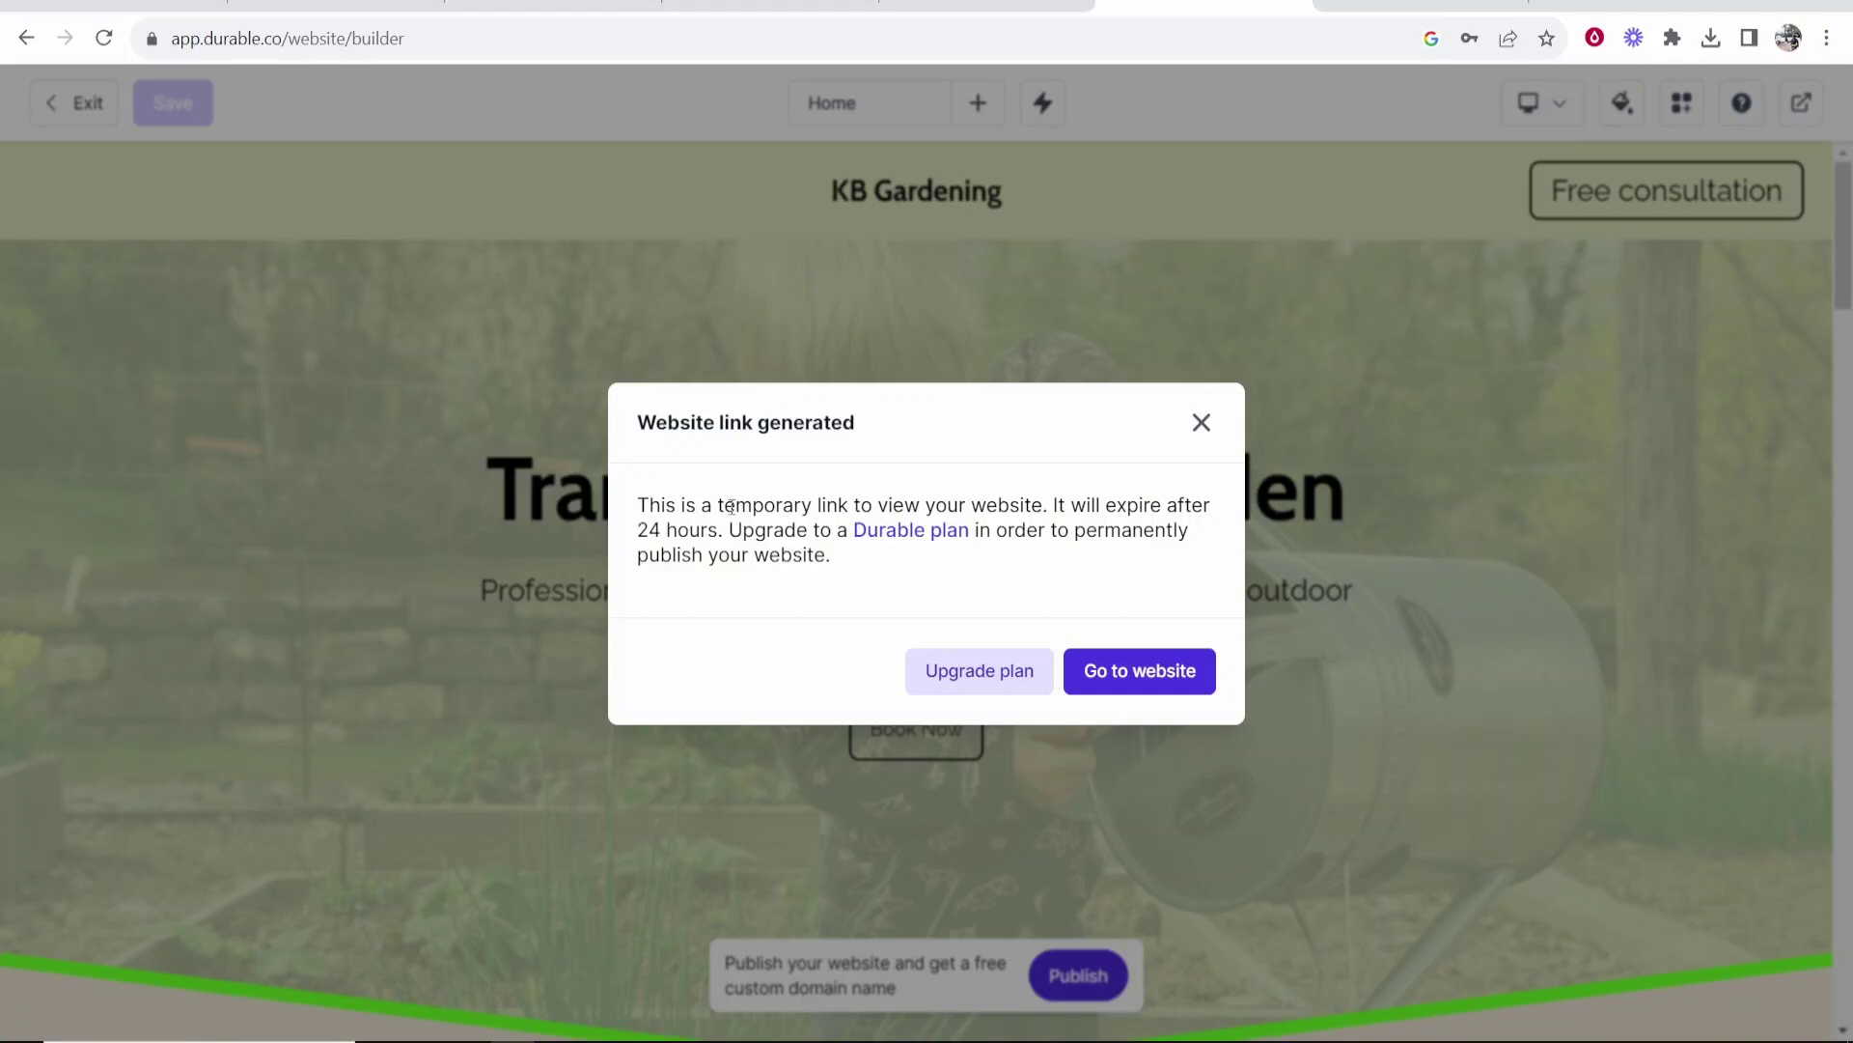
drag(675, 506, 996, 506)
double_click(700, 530)
click(982, 625)
click(1140, 680)
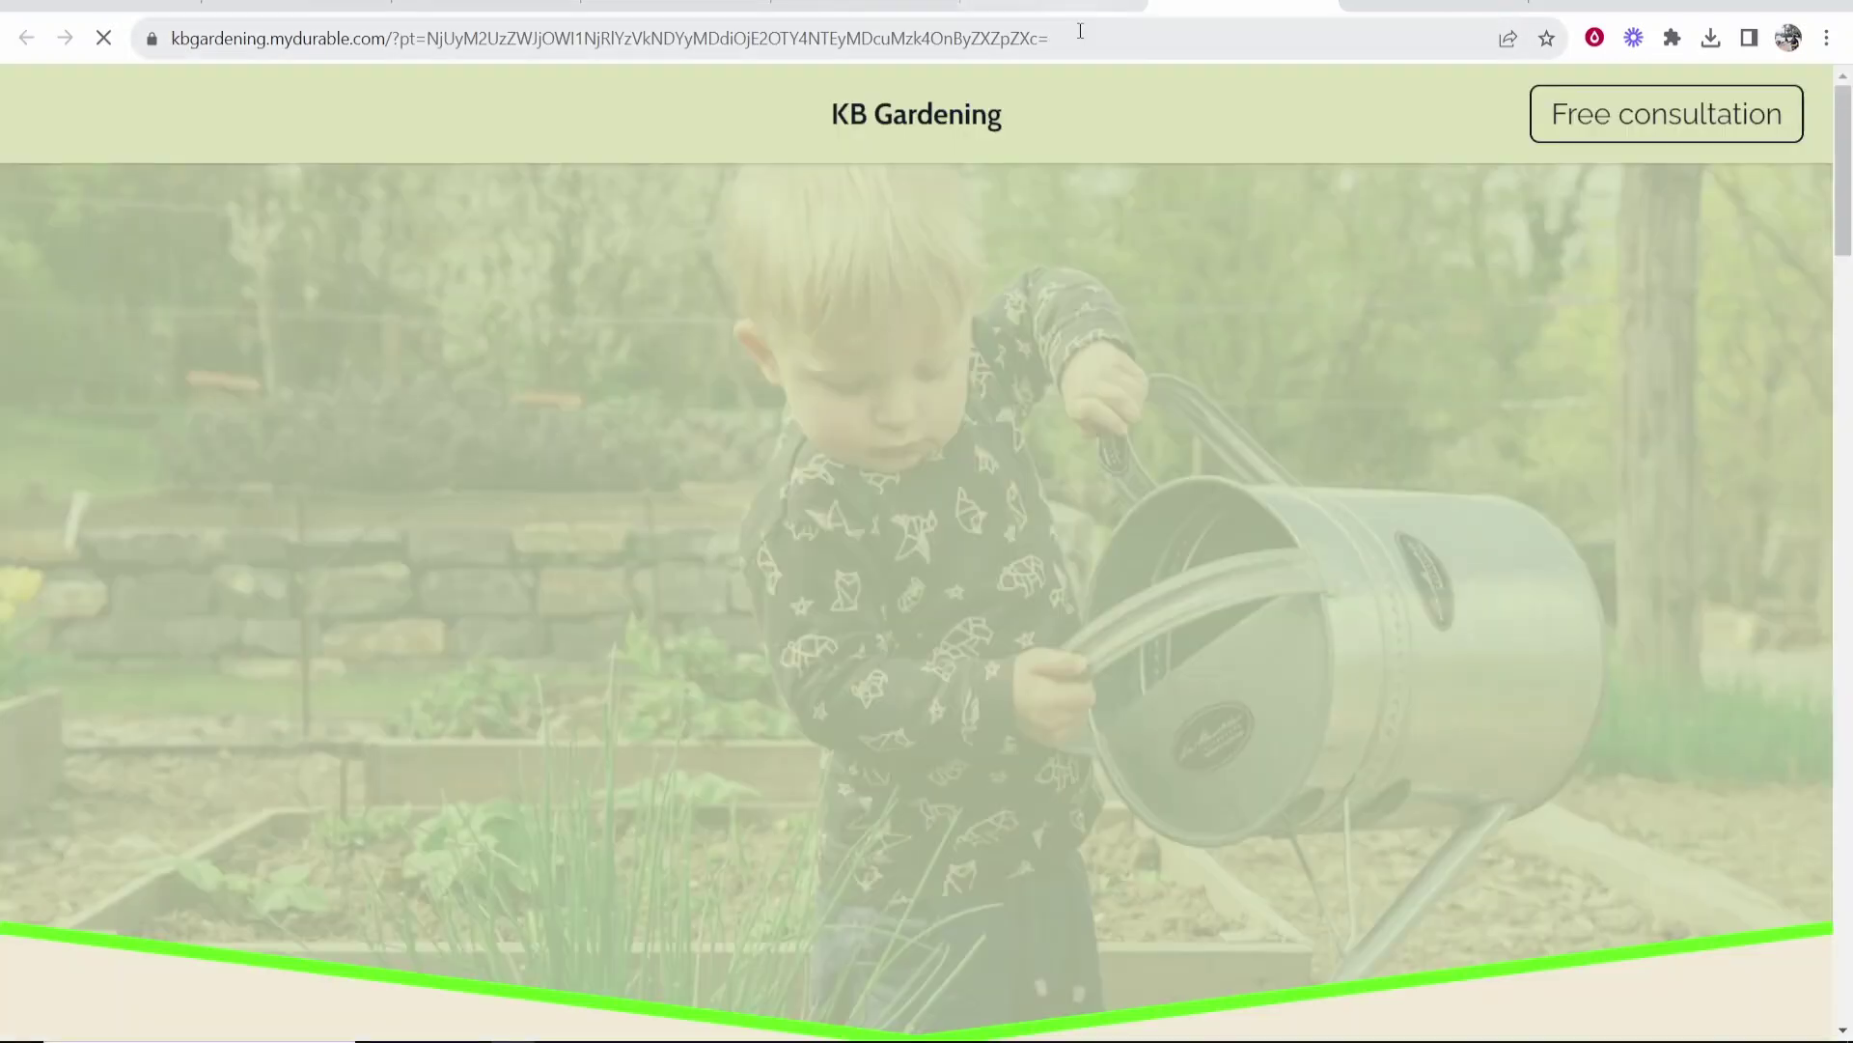